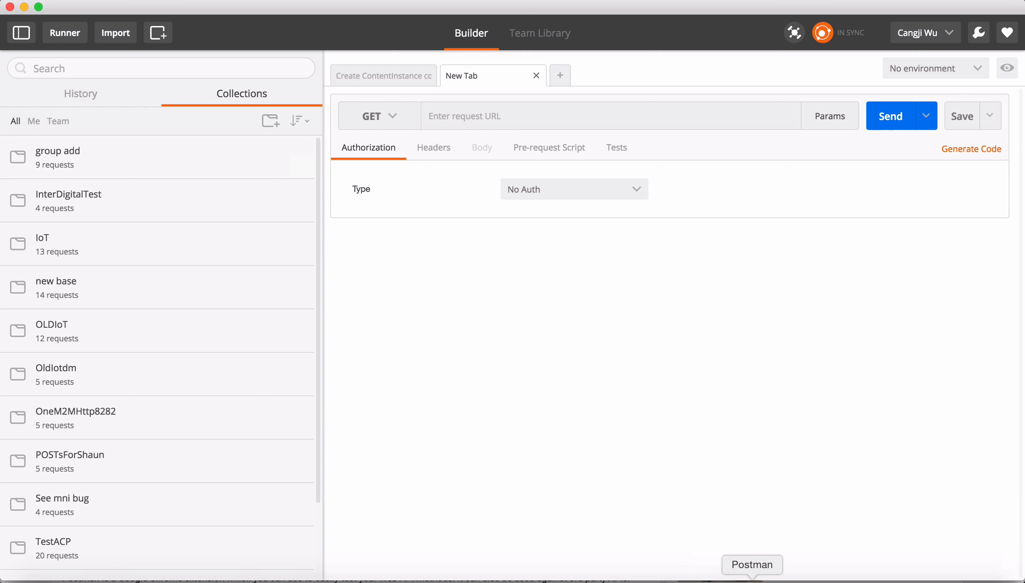
Import the Basic IOTDM CRUD Test collection from the document's Run in Postman button, opening it with the Postman Chrome App.
left_click(660, 577)
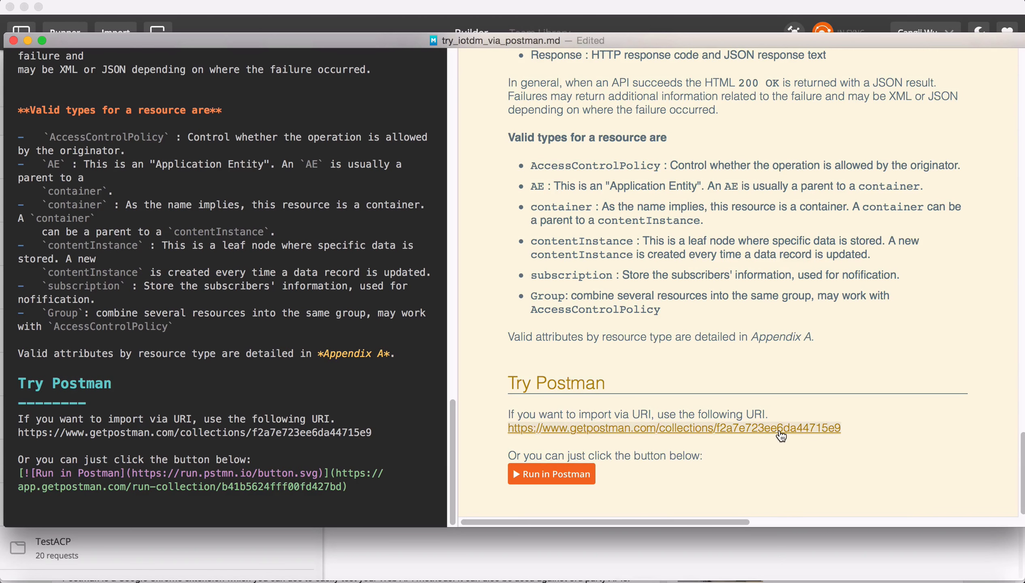
left_click(563, 479)
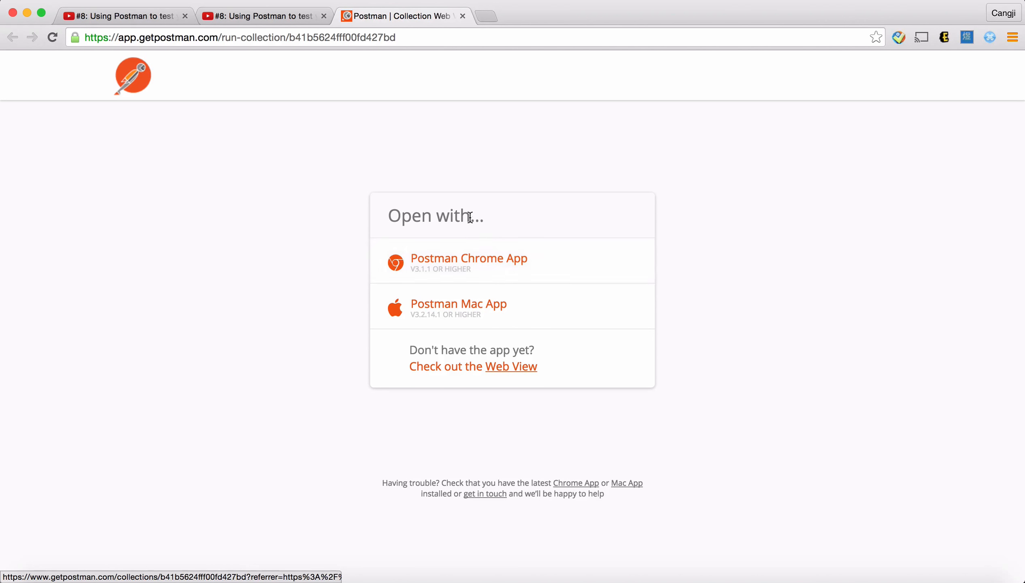
left_click(516, 266)
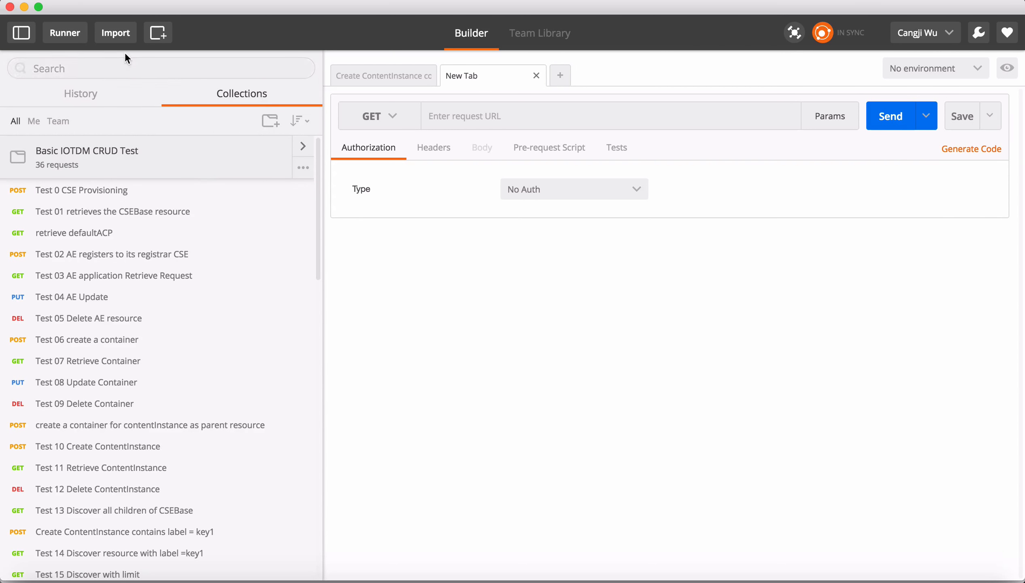
Paste the collection URL from the document into the Import From Link field, then close the import dialog without importing.
left_click(117, 37)
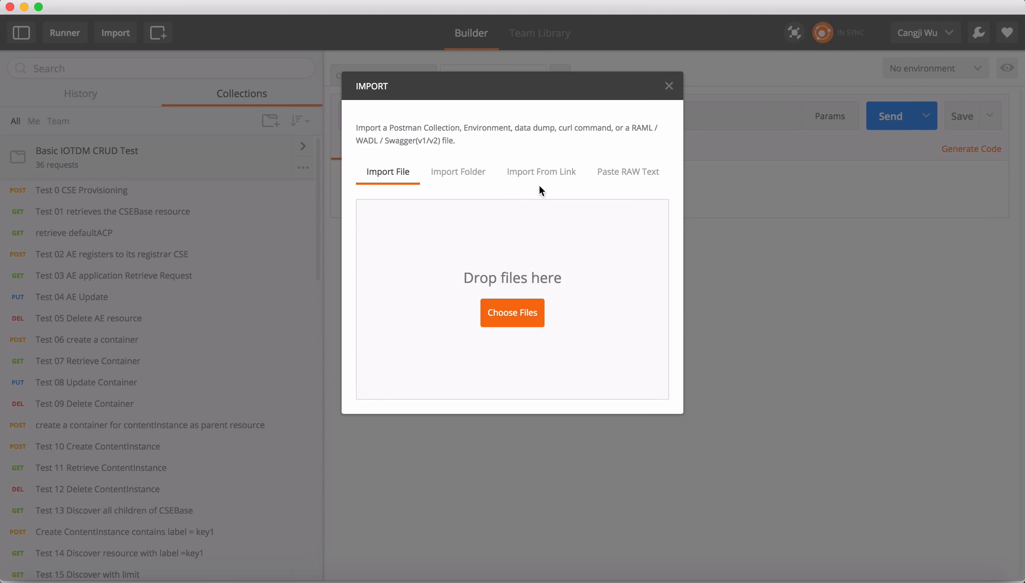
left_click(527, 177)
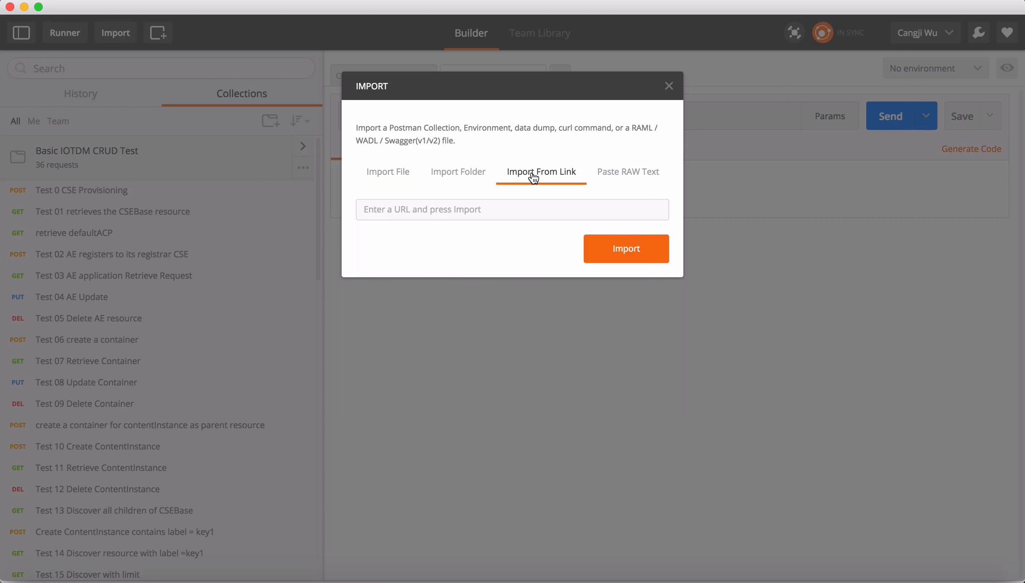
left_click(474, 212)
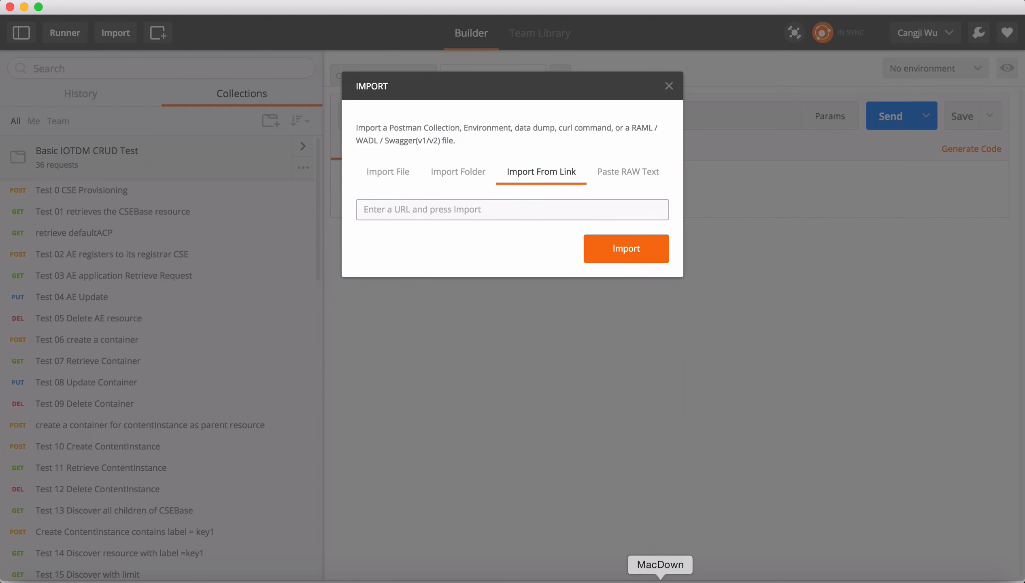
left_click(660, 580)
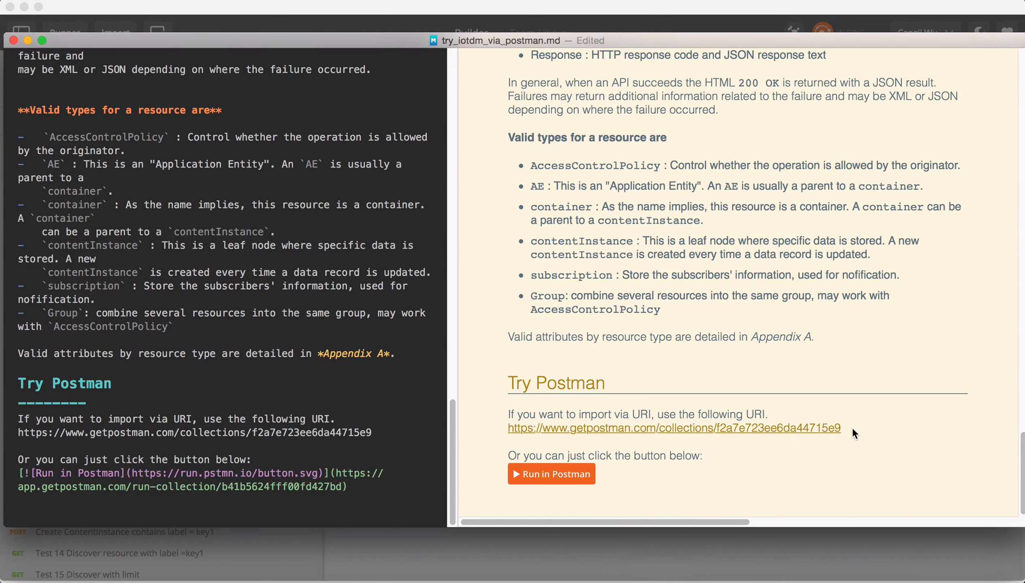
left_click_drag(852, 426, 510, 431)
key("super+c")
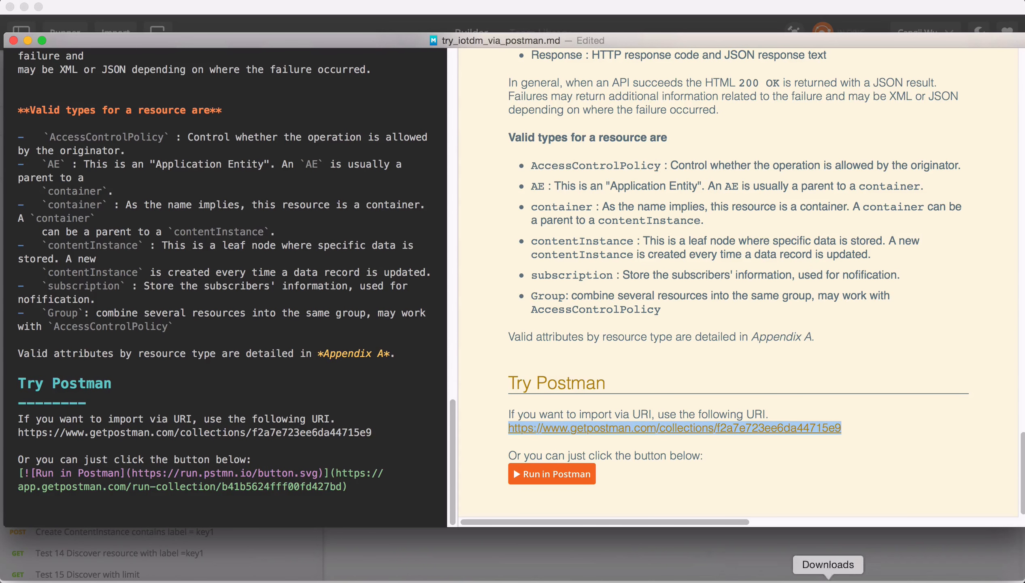
left_click(752, 579)
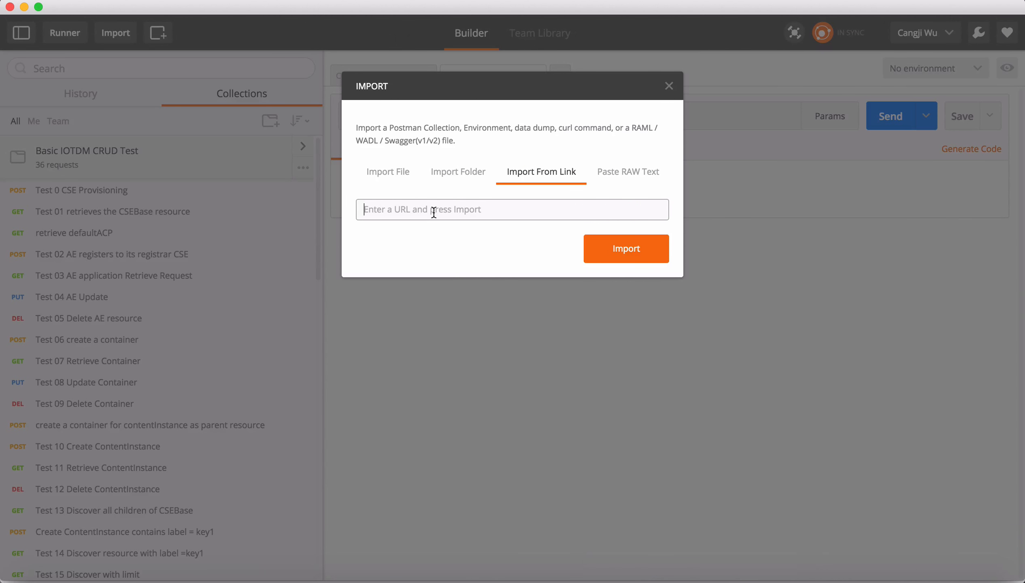
key("super+v")
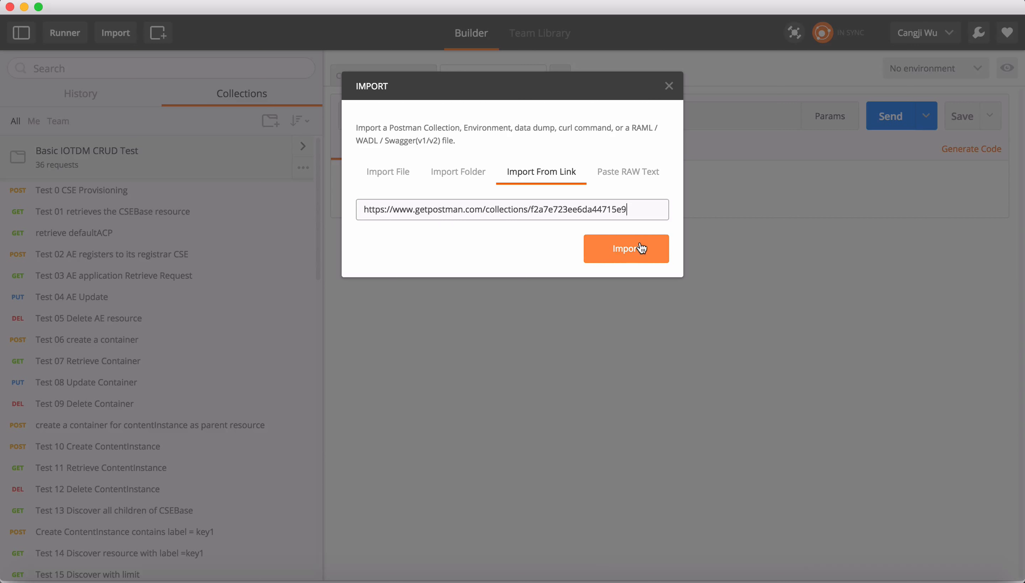
left_click(670, 87)
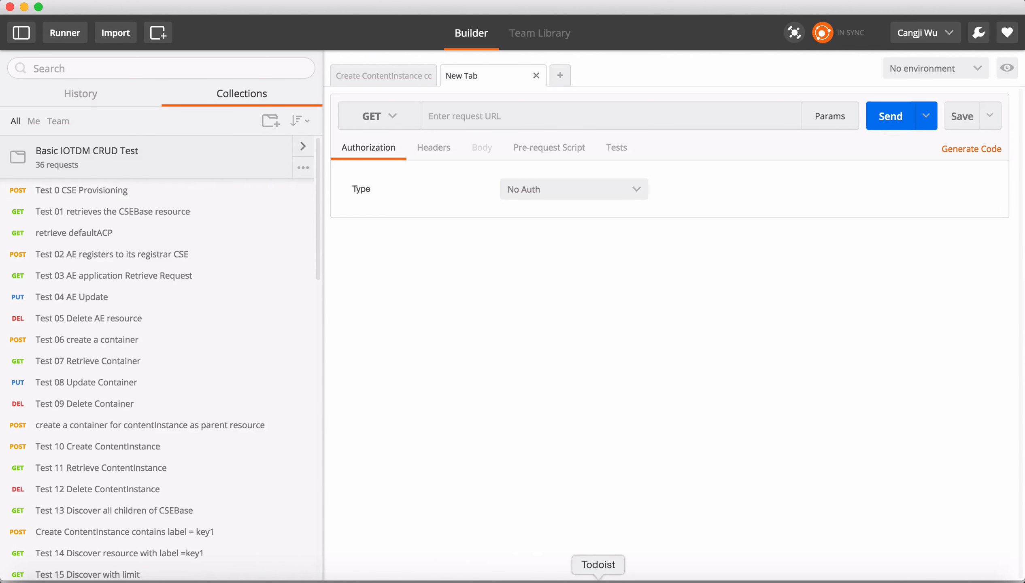
Start the OpenDaylight controller by running ./karaf in the IDE terminal.
left_click(566, 580)
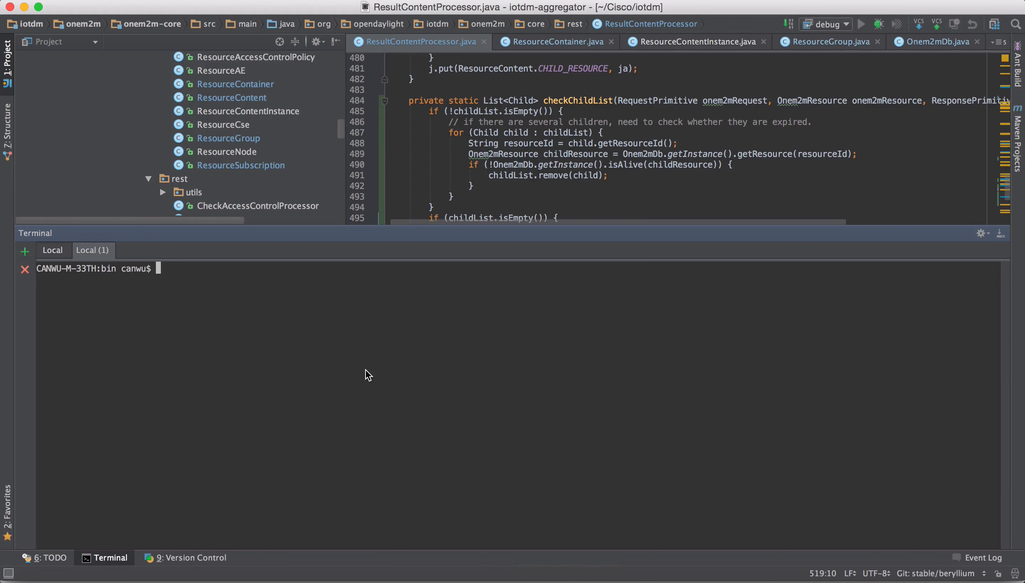
type("./karaf")
key("Return")
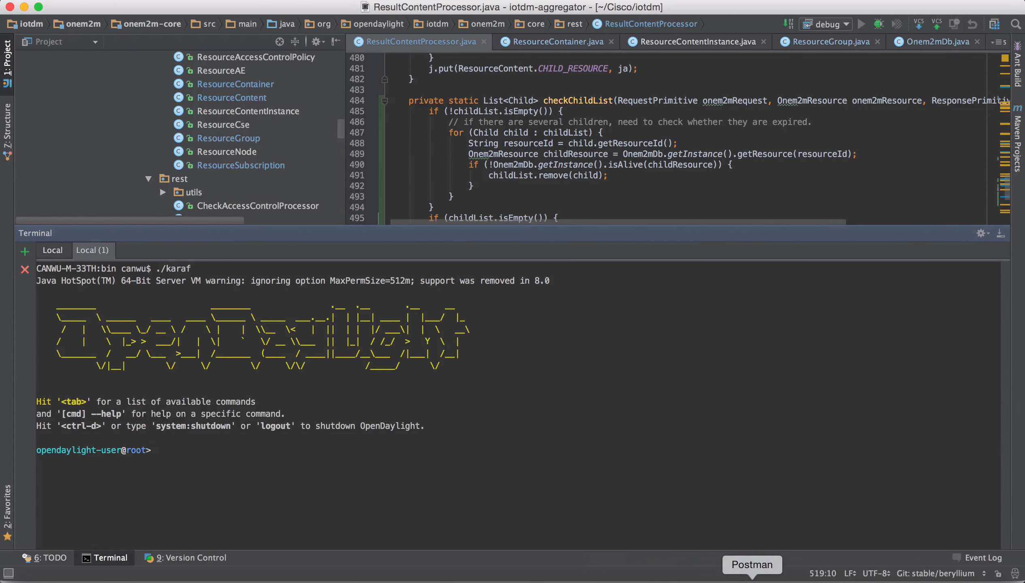
Open the Test 0 CSE Provisioning and Test 01 requests to compare the ports in their URLs.
left_click(752, 578)
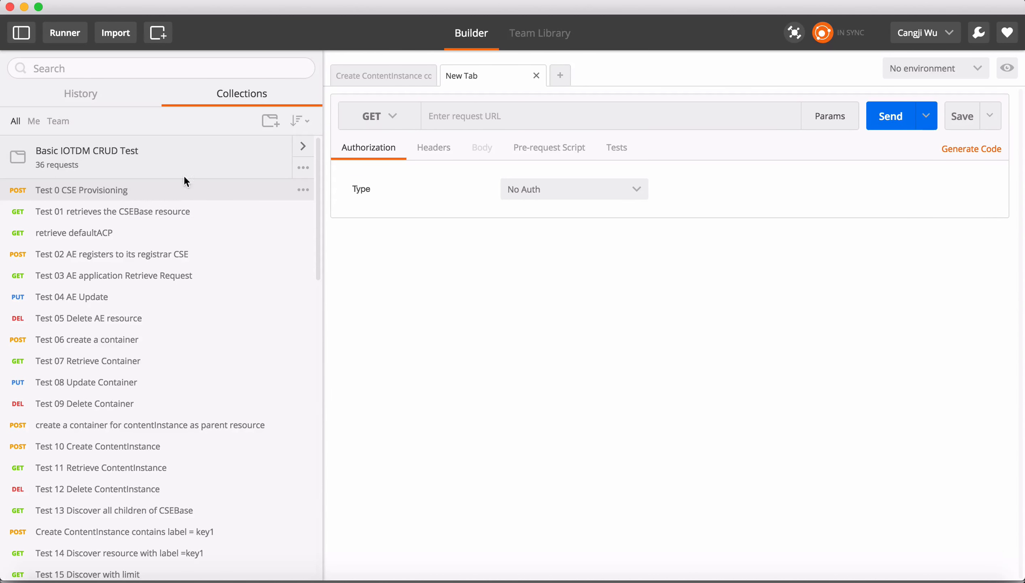
left_click(170, 191)
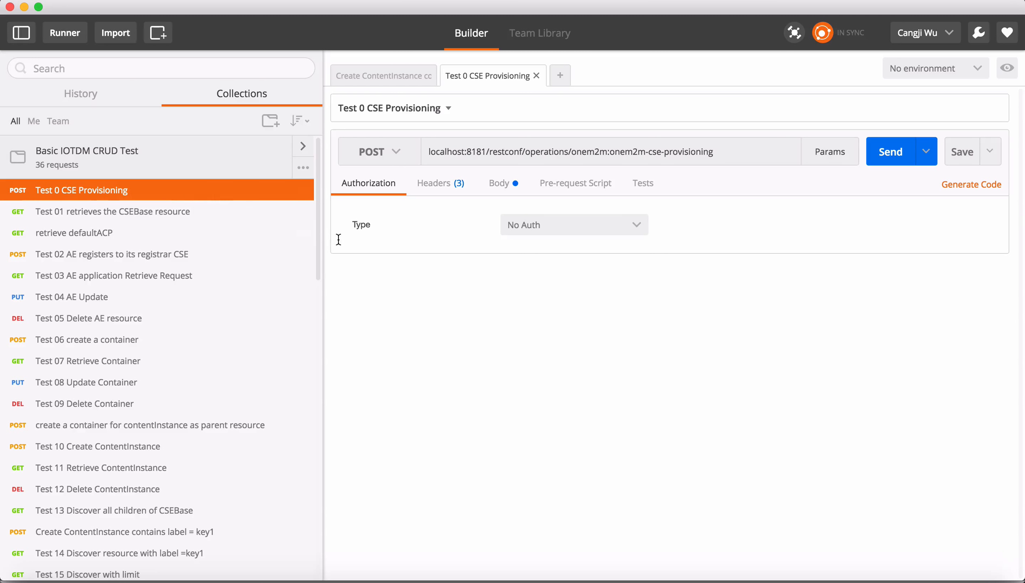
double_click(477, 150)
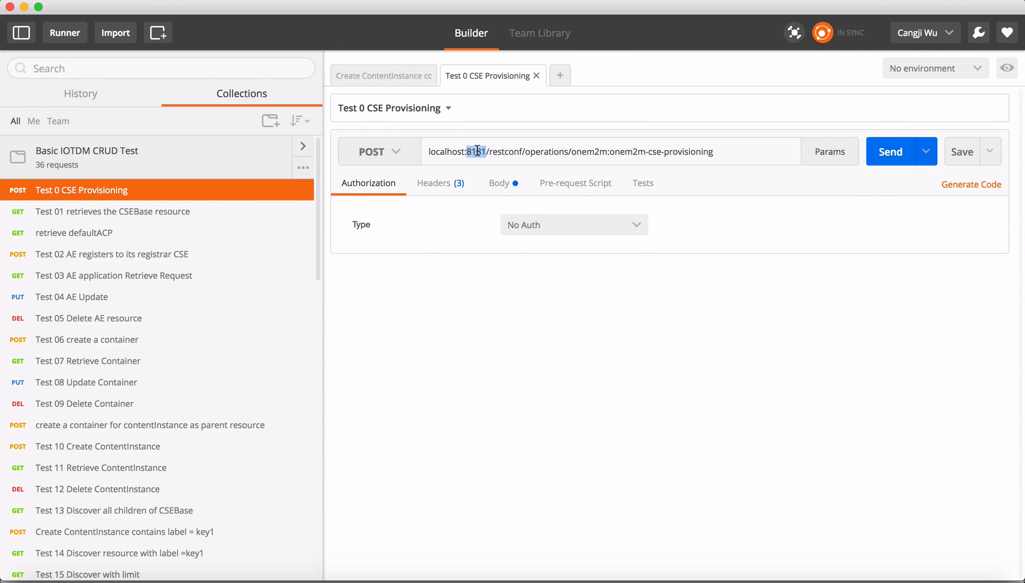
left_click(219, 218)
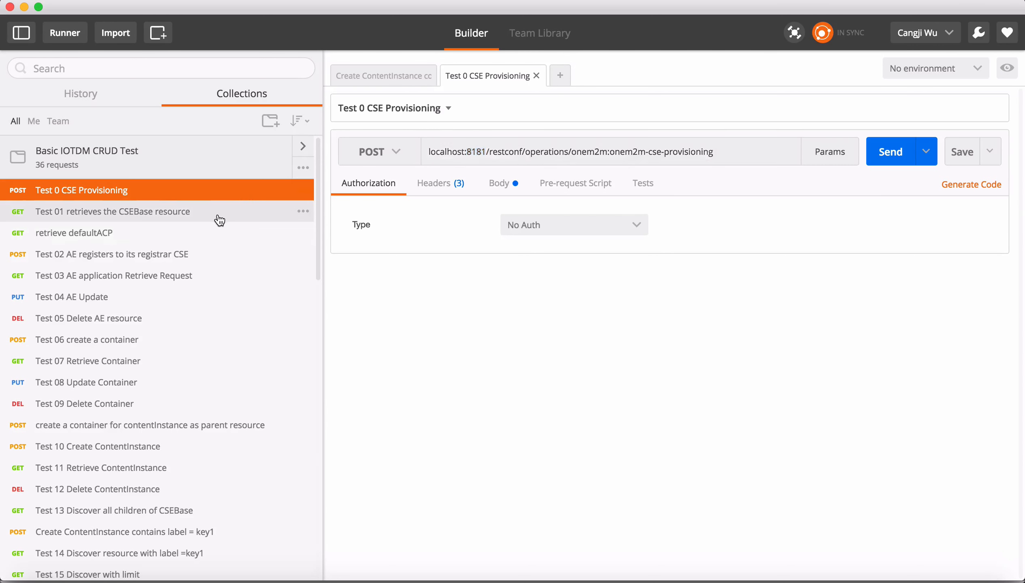
double_click(501, 152)
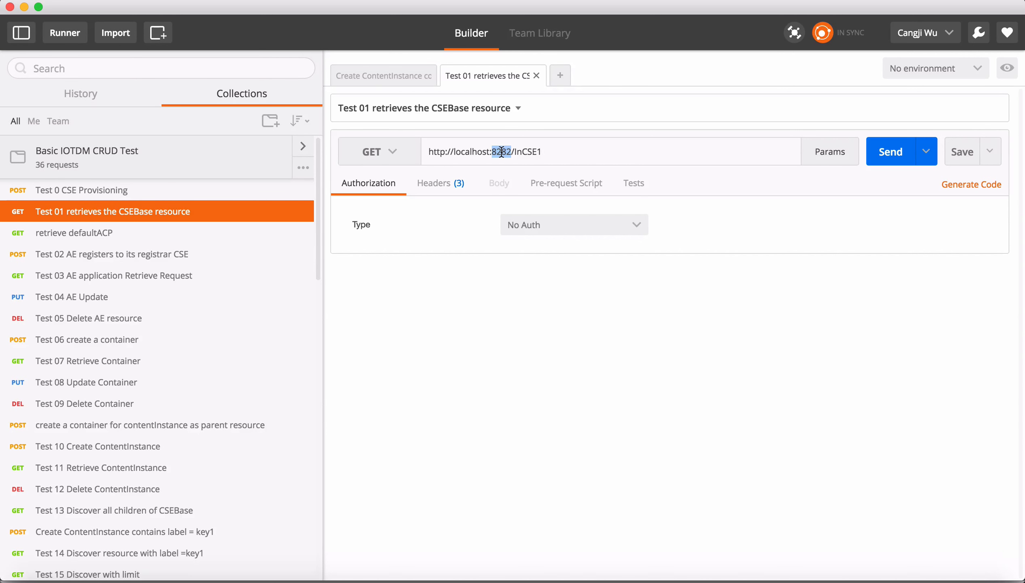
Review the Test 0 CSE Provisioning request's headers and JSON body, then send the request.
left_click(188, 197)
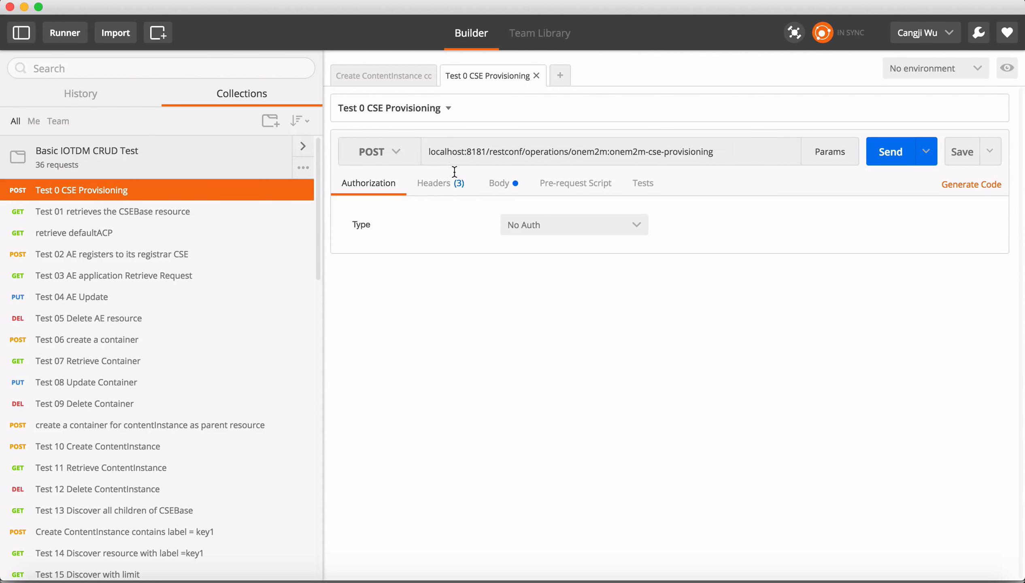
left_click(451, 188)
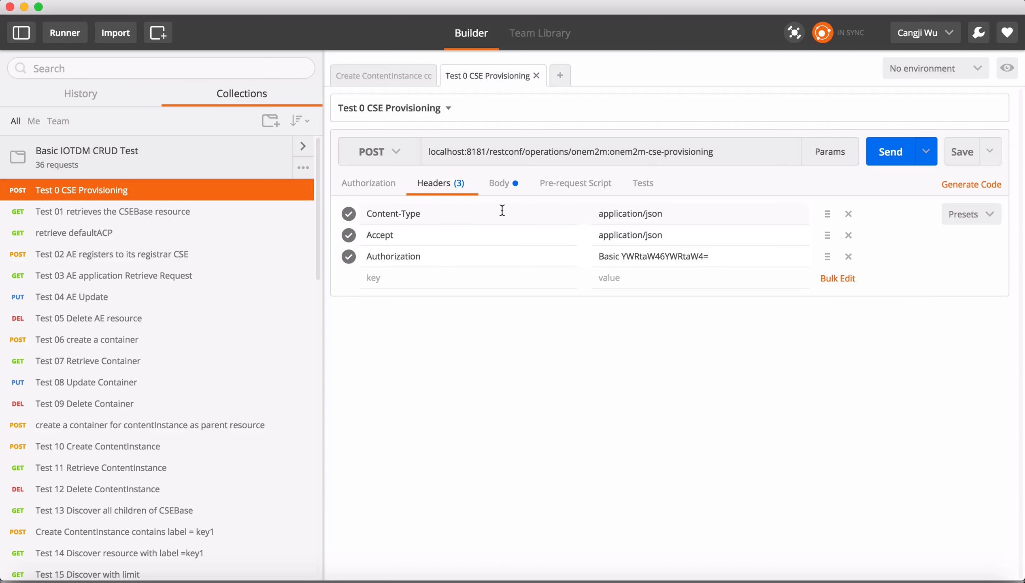
left_click(504, 187)
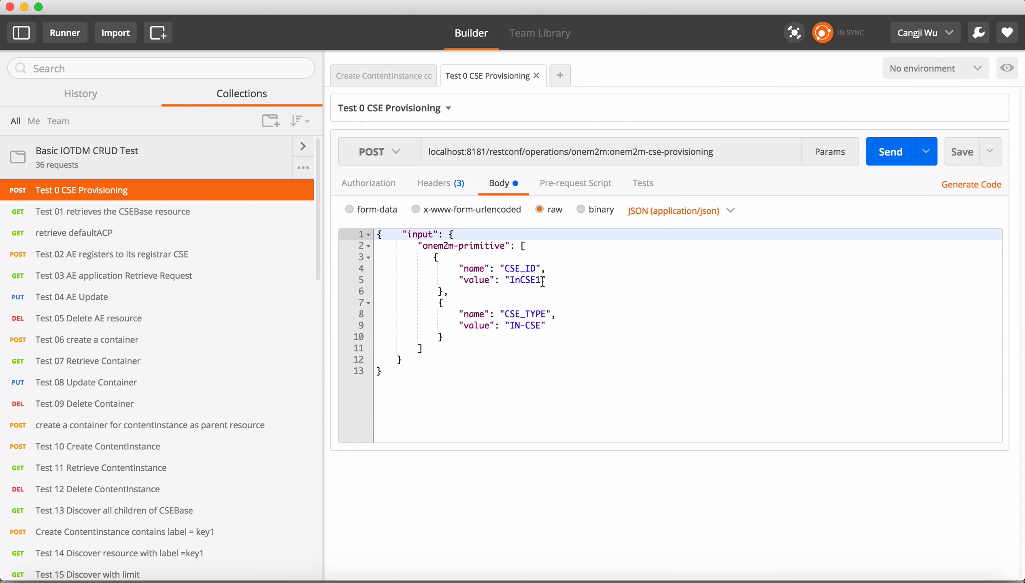
left_click_drag(540, 279, 510, 281)
left_click(589, 290)
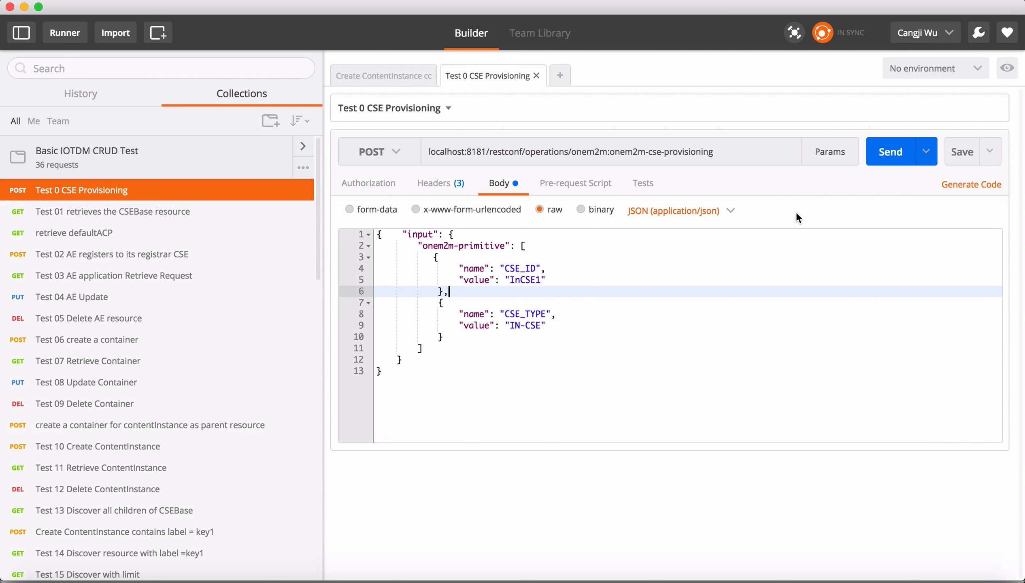
left_click(895, 160)
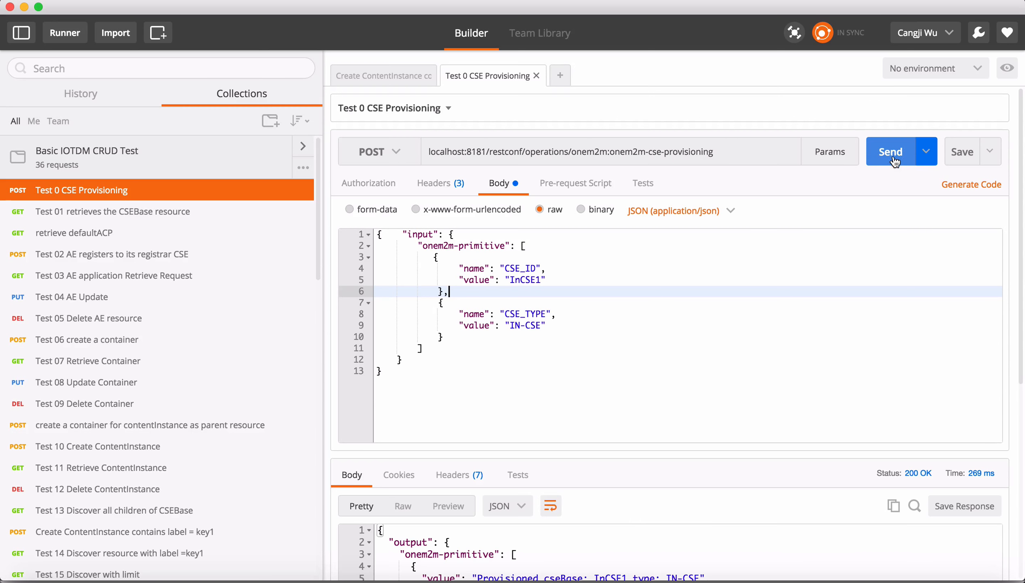
Examine the provisioning response's cseBase and default ACP entries against the request body.
scroll(598, 340, "down", 5)
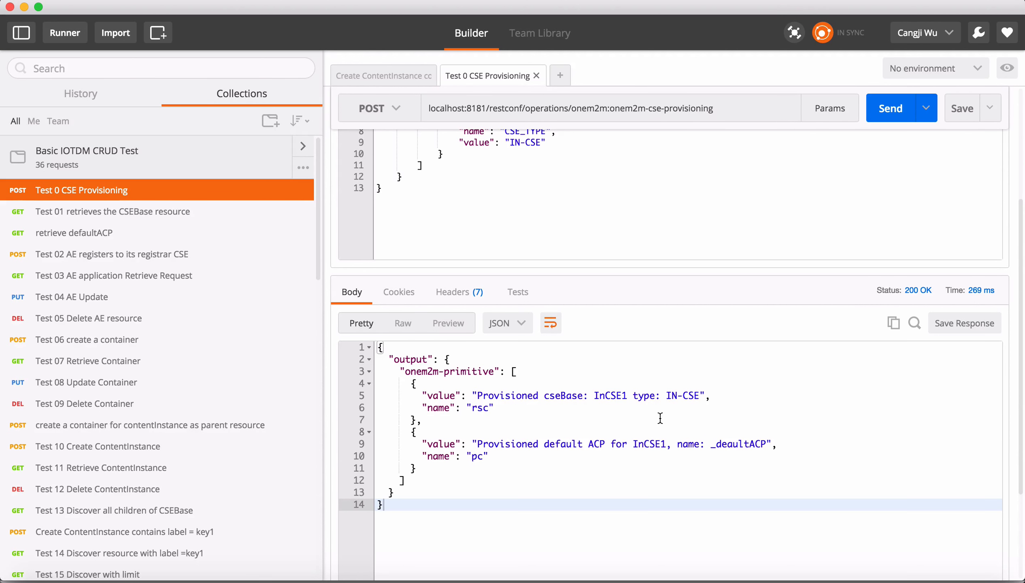
left_click(627, 396)
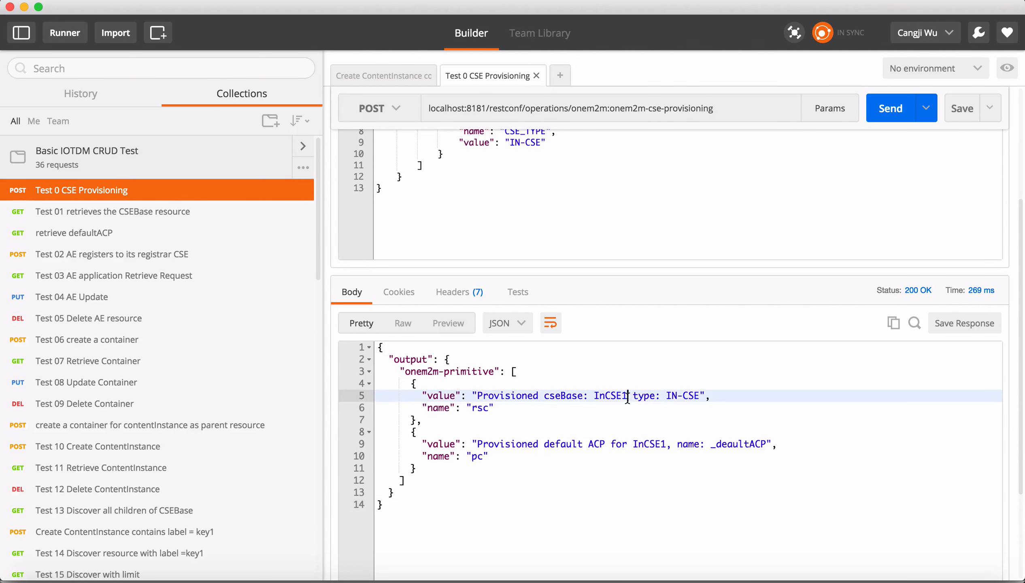
left_click_drag(627, 396, 595, 395)
left_click(604, 421)
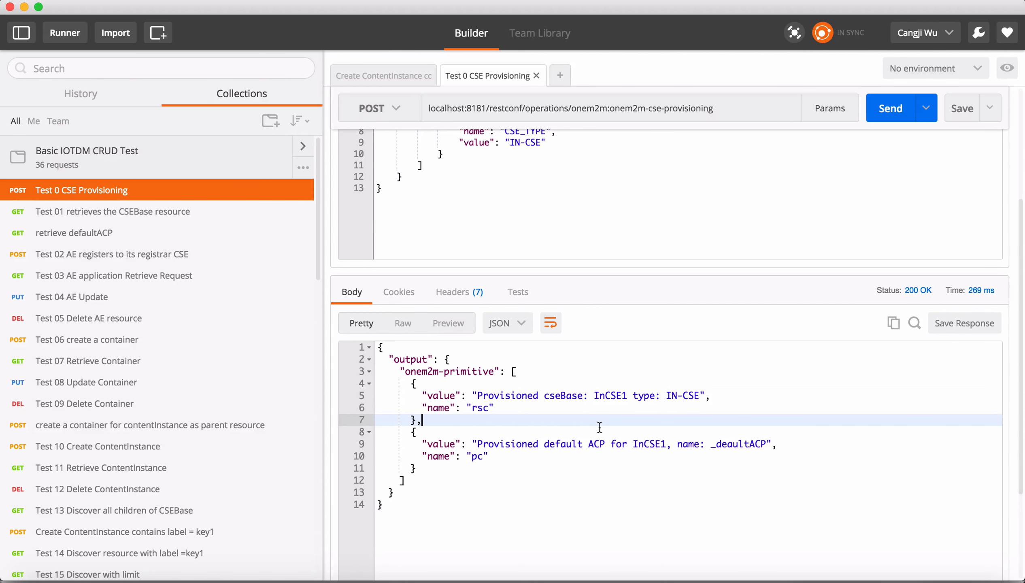
left_click(711, 443)
left_click_drag(710, 444, 767, 445)
left_click(744, 479)
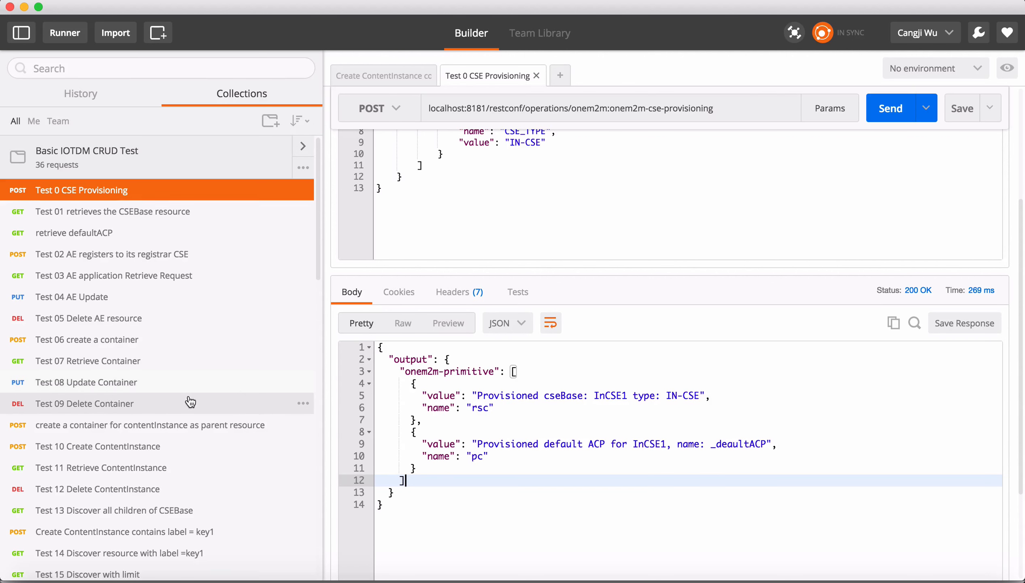
scroll(458, 245, "up", 4)
left_click(457, 248)
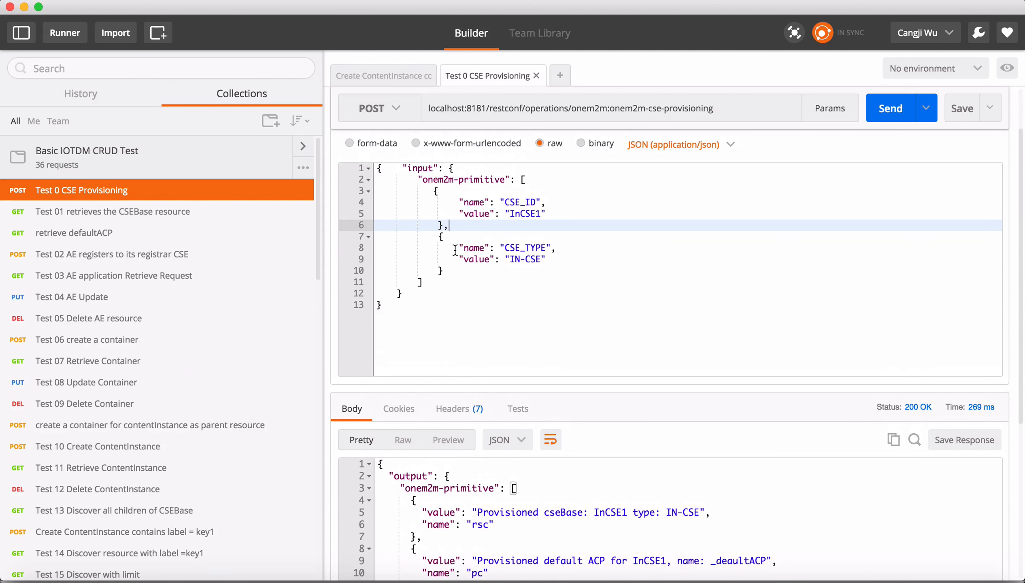
scroll(461, 292, "up", 1)
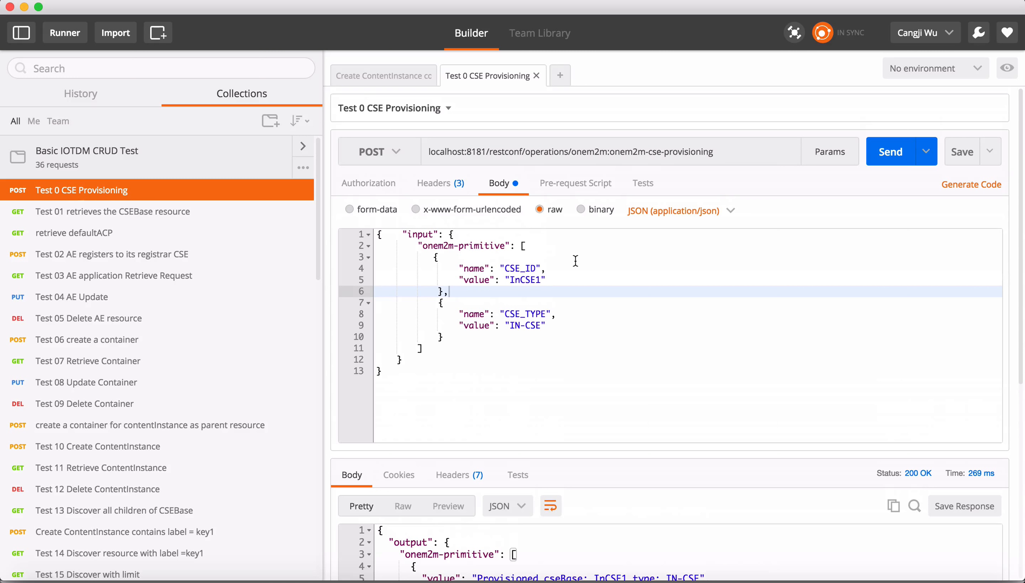
Send the Test 01 GET request for the InCSE1 CSEBase resource and examine the returned srt list.
left_click(186, 212)
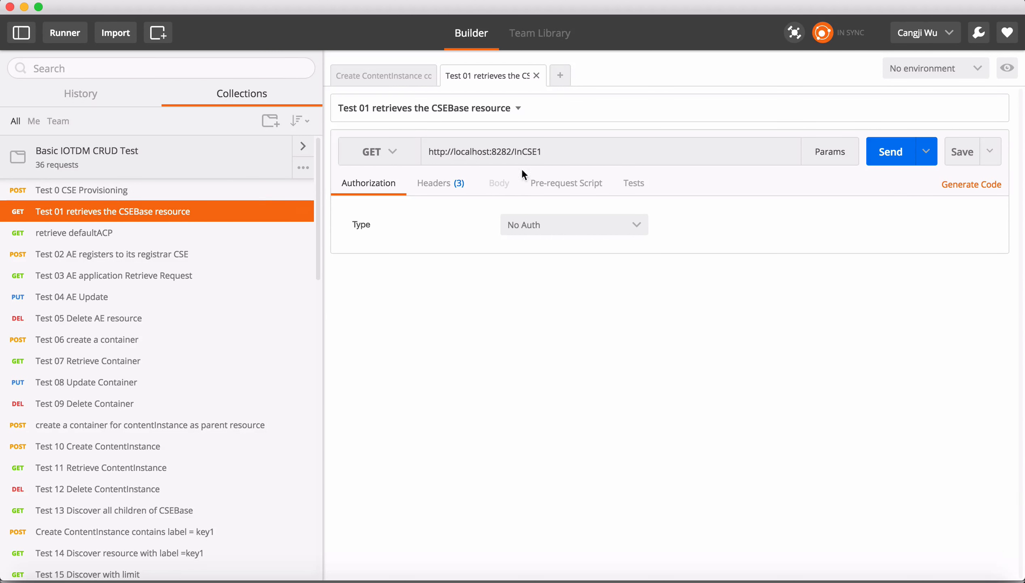
double_click(503, 150)
left_click(613, 154)
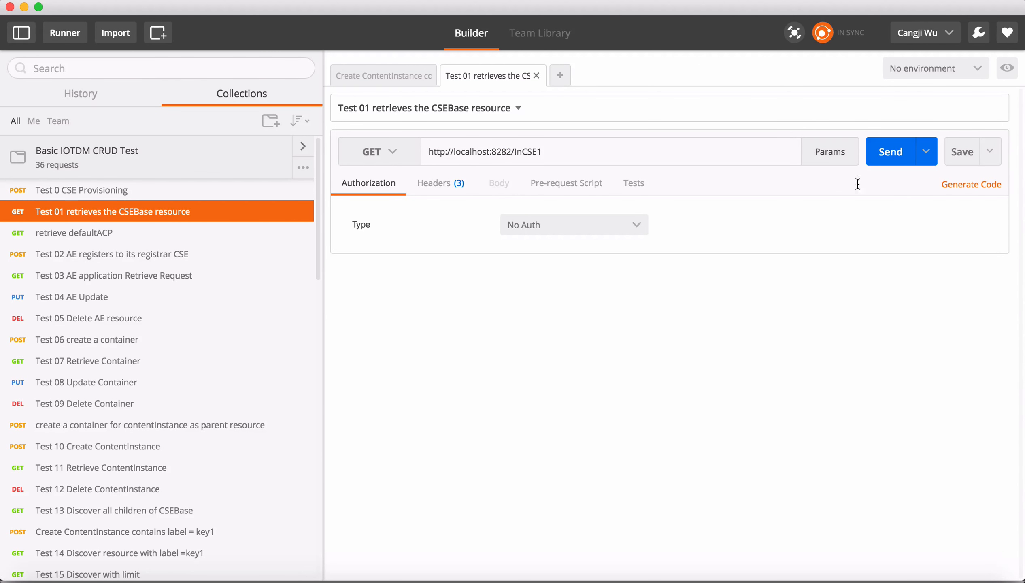
left_click(894, 155)
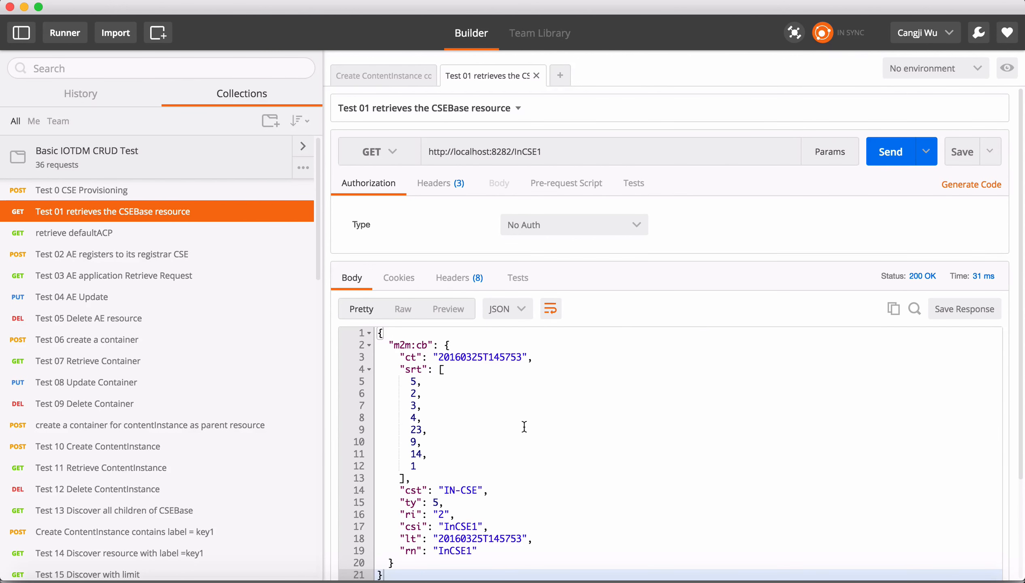
scroll(524, 426, "down", 5)
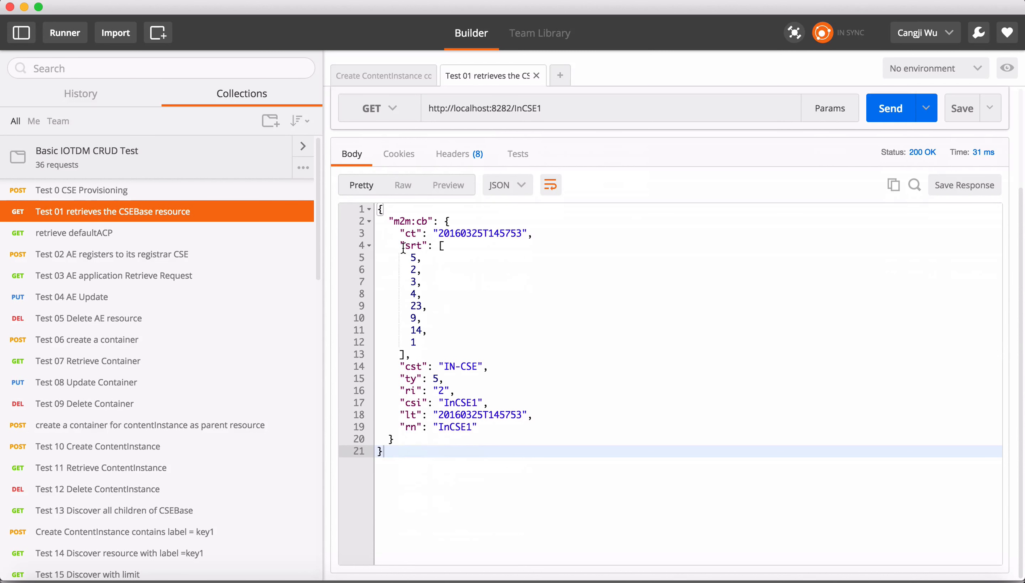
left_click_drag(403, 247, 426, 348)
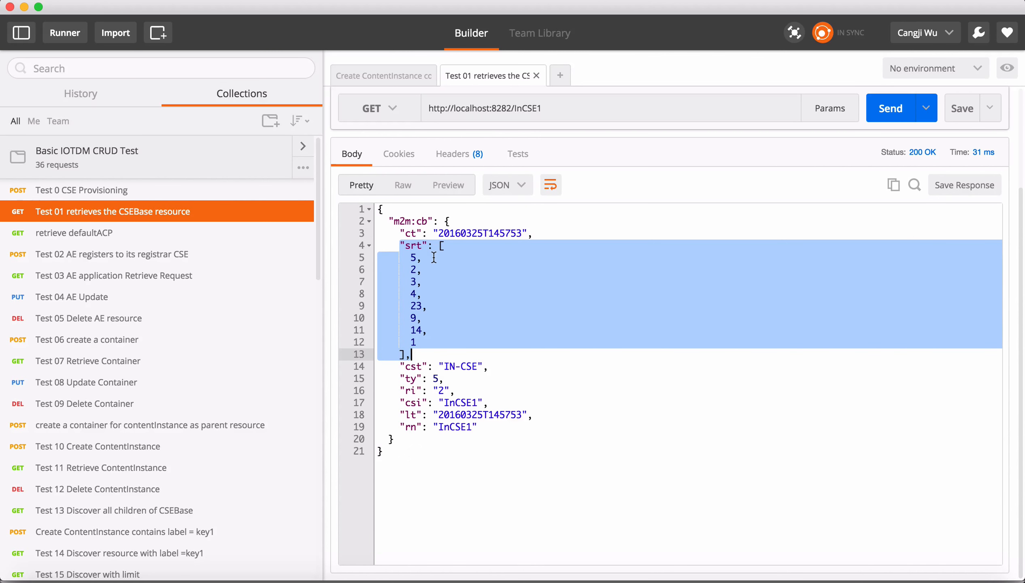
left_click(423, 343)
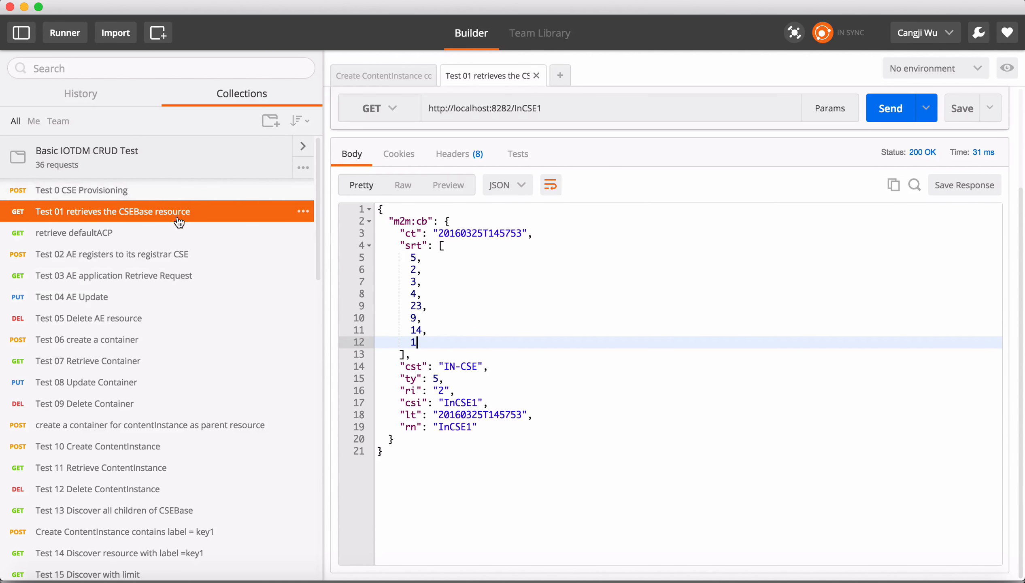
Browse through the collection's list of test requests.
scroll(178, 271, "down", 3)
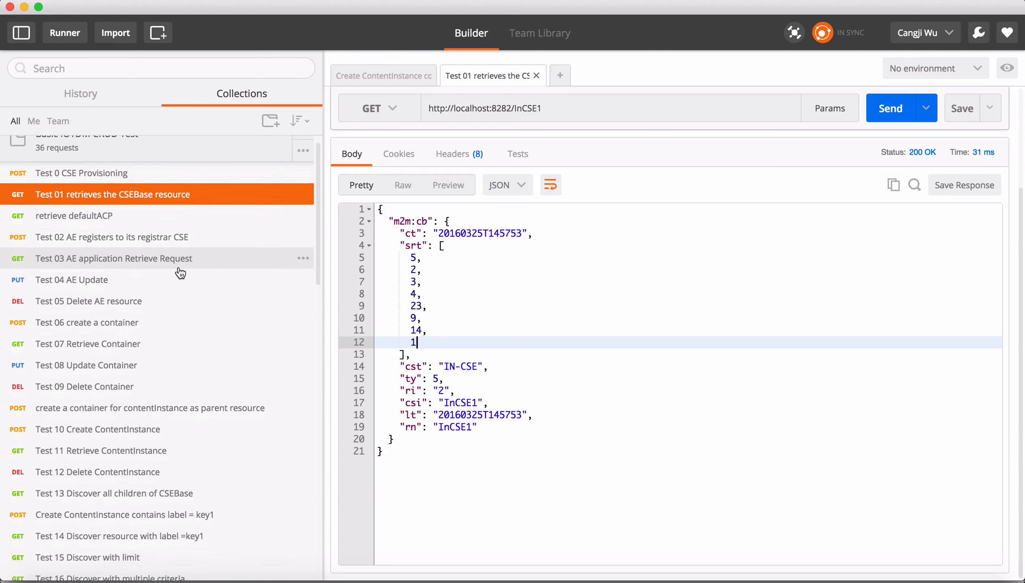
scroll(175, 330, "down", 6)
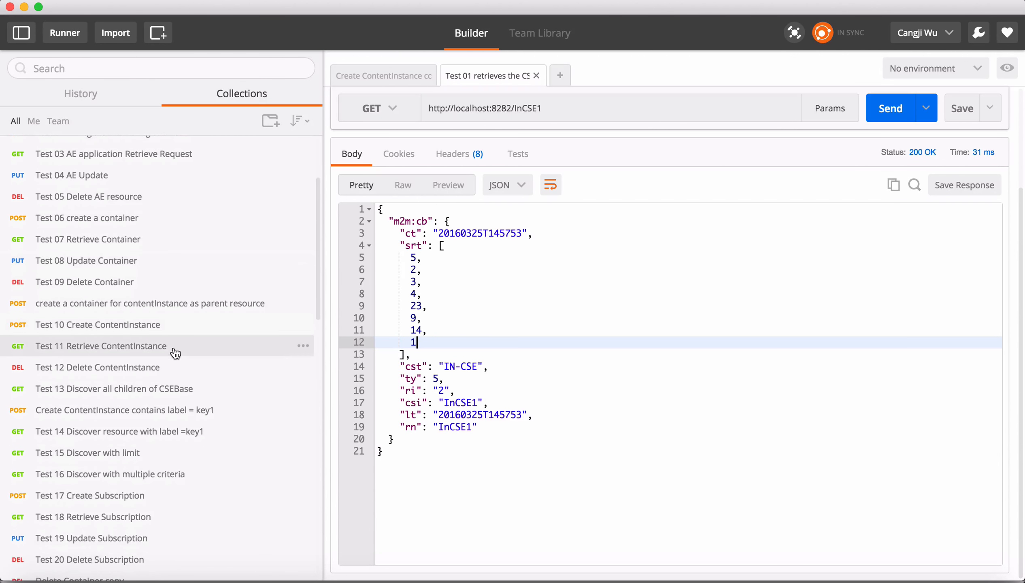
scroll(178, 360, "down", 5)
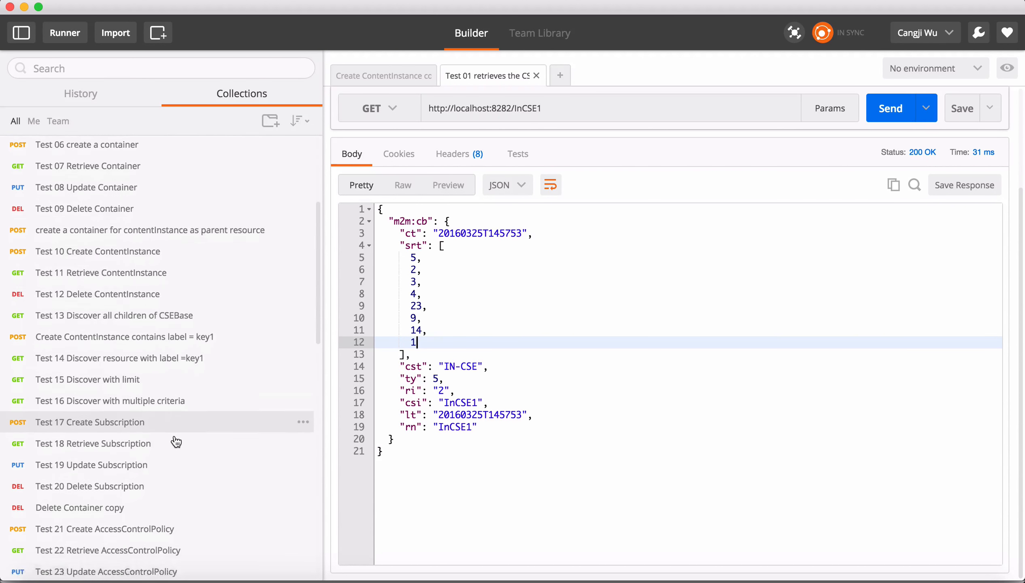
scroll(175, 441, "down", 8)
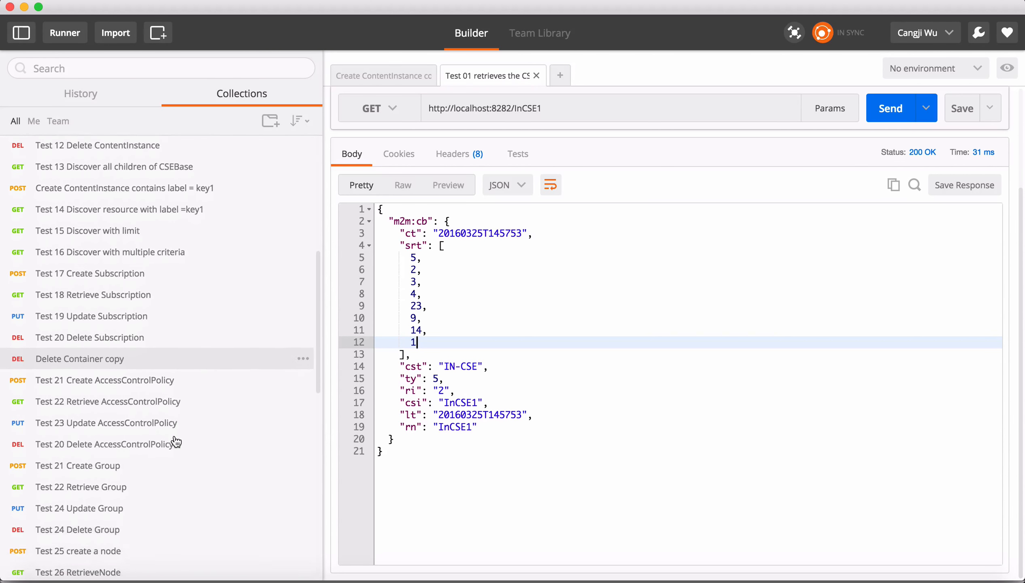
scroll(175, 441, "up", 20)
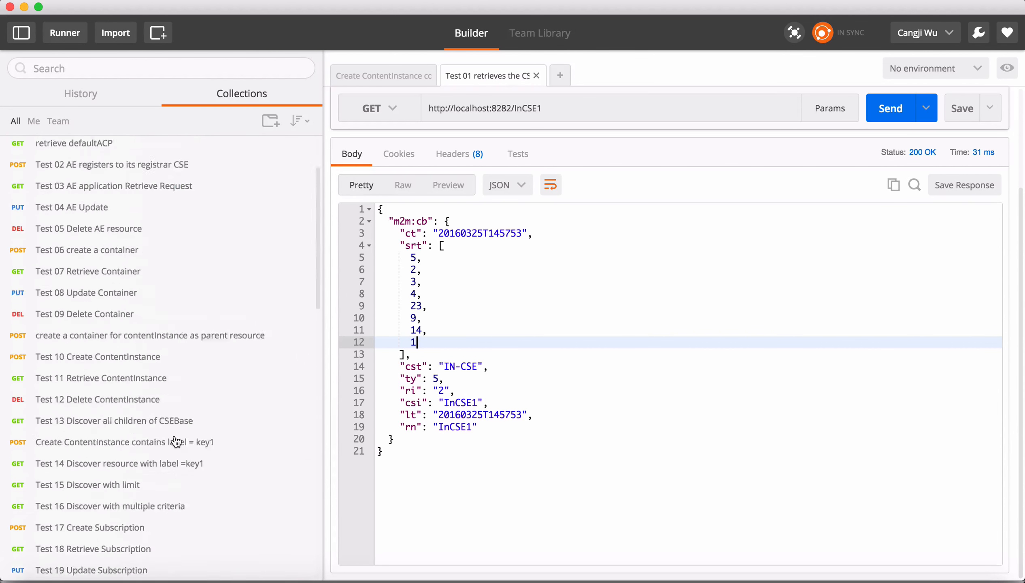
Show the Test 01 request's headers above its response.
left_click(577, 351)
scroll(581, 350, "up", 5)
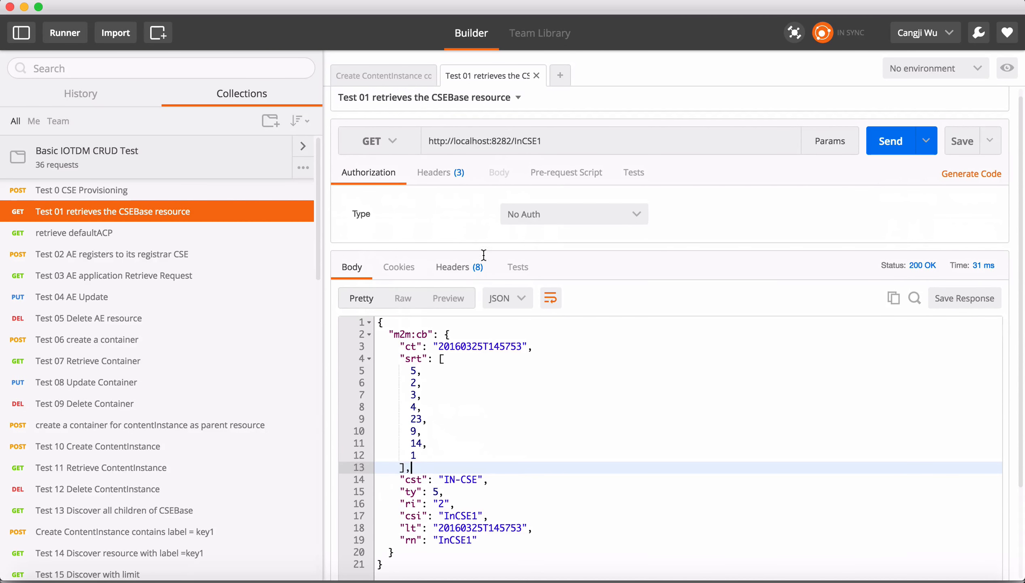
left_click(447, 179)
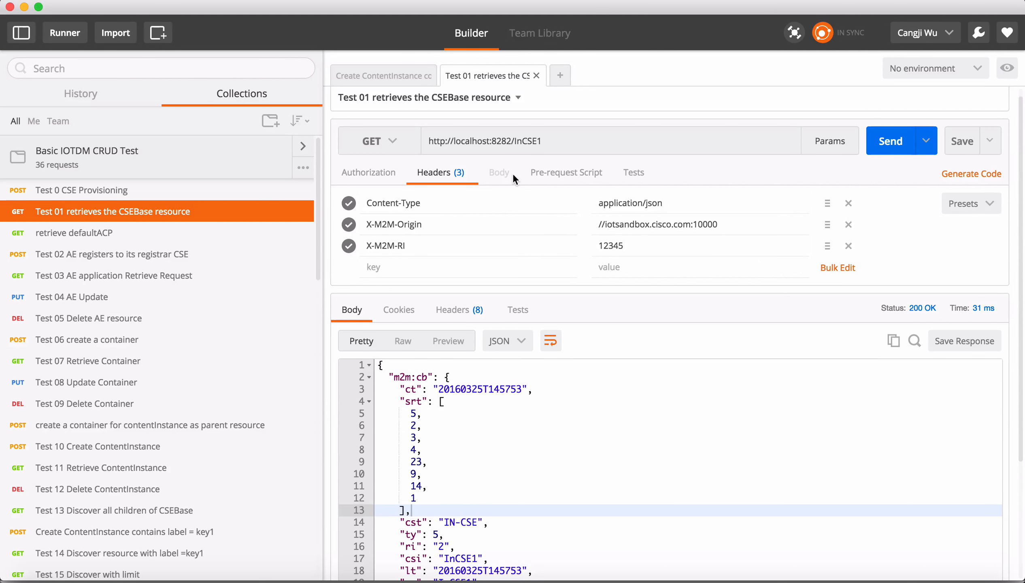
Open the retrieve defaultACP request and send it.
left_click(224, 232)
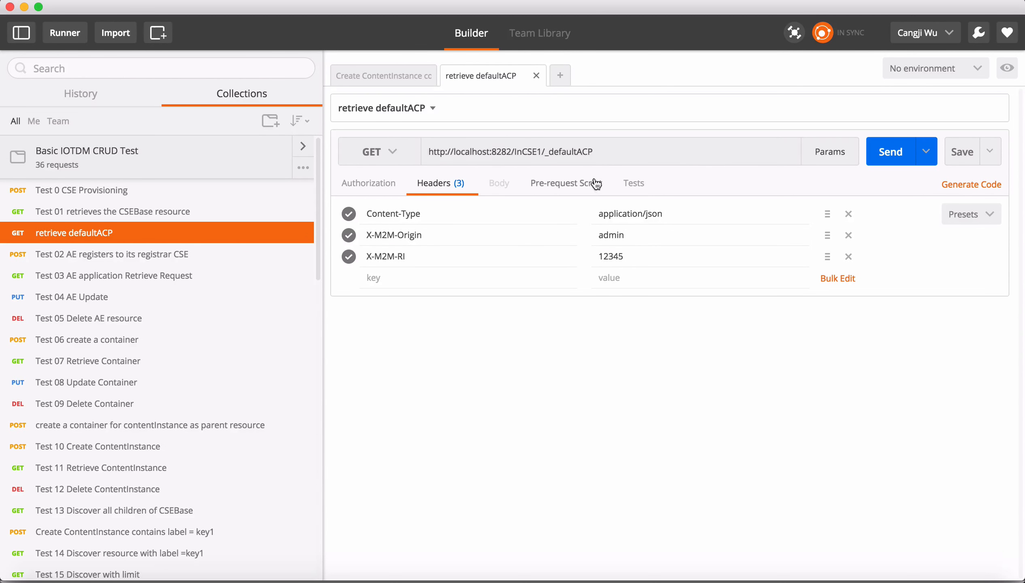
left_click(893, 157)
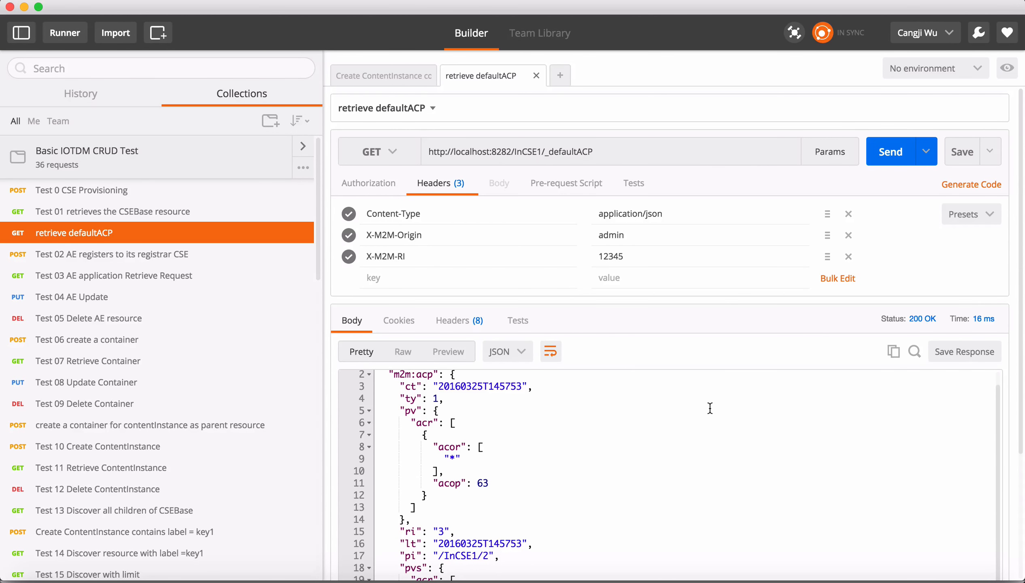
Examine the acor and acop entries in the defaultACP response's pv and pvs sections.
scroll(709, 408, "down", 3)
scroll(709, 408, "down", 2)
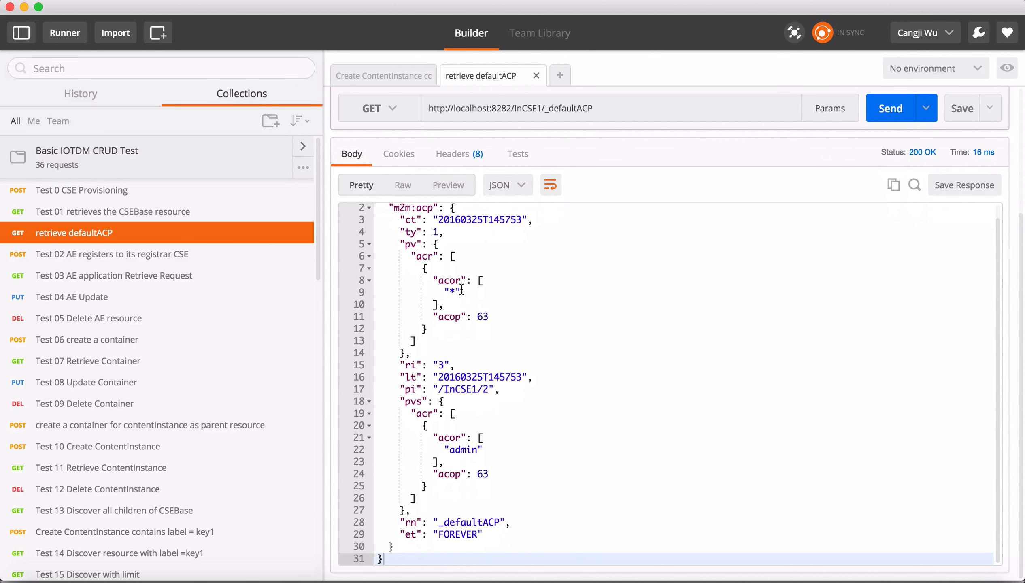
left_click_drag(433, 292, 515, 316)
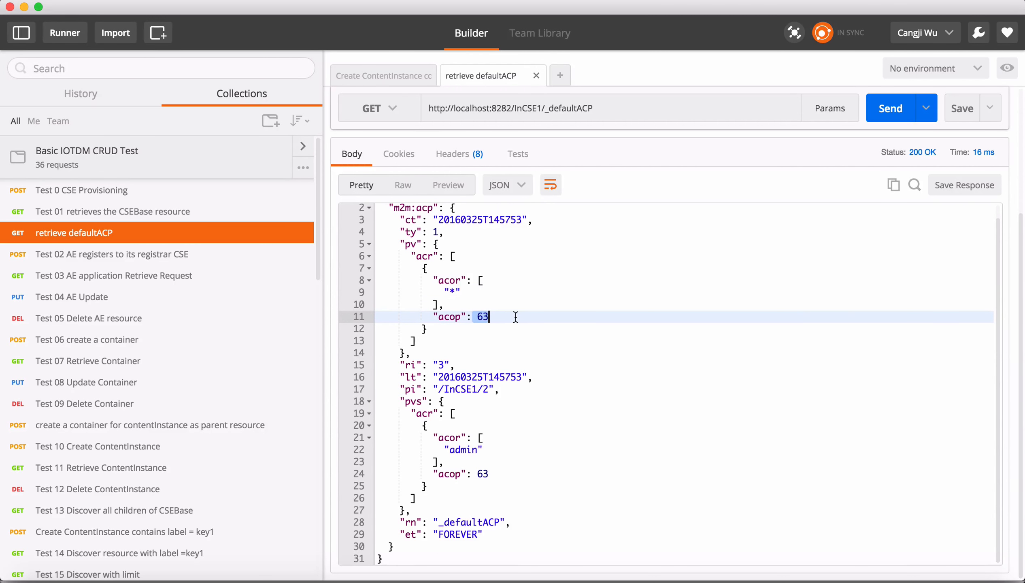
left_click(537, 339)
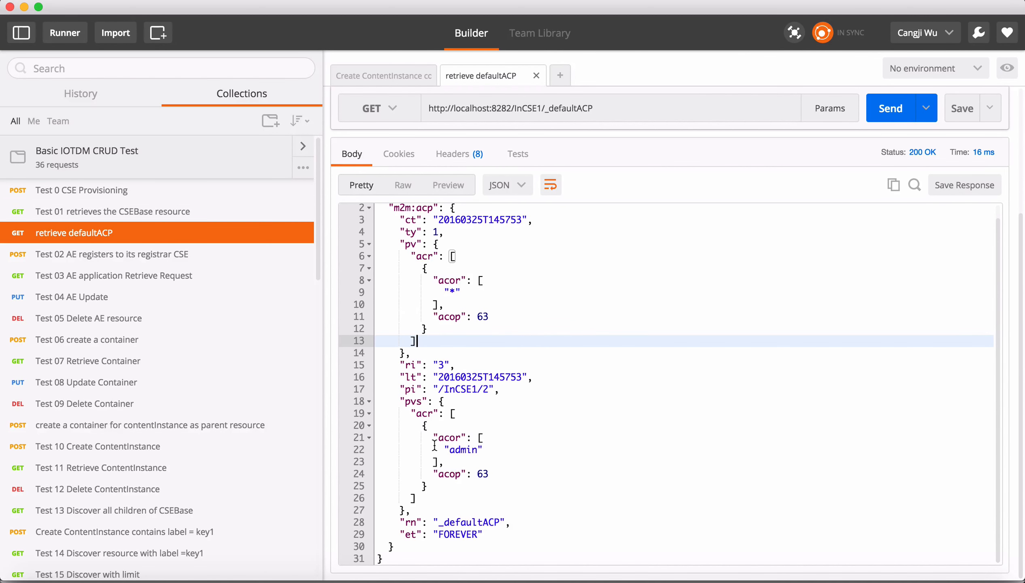
left_click_drag(435, 447, 508, 453)
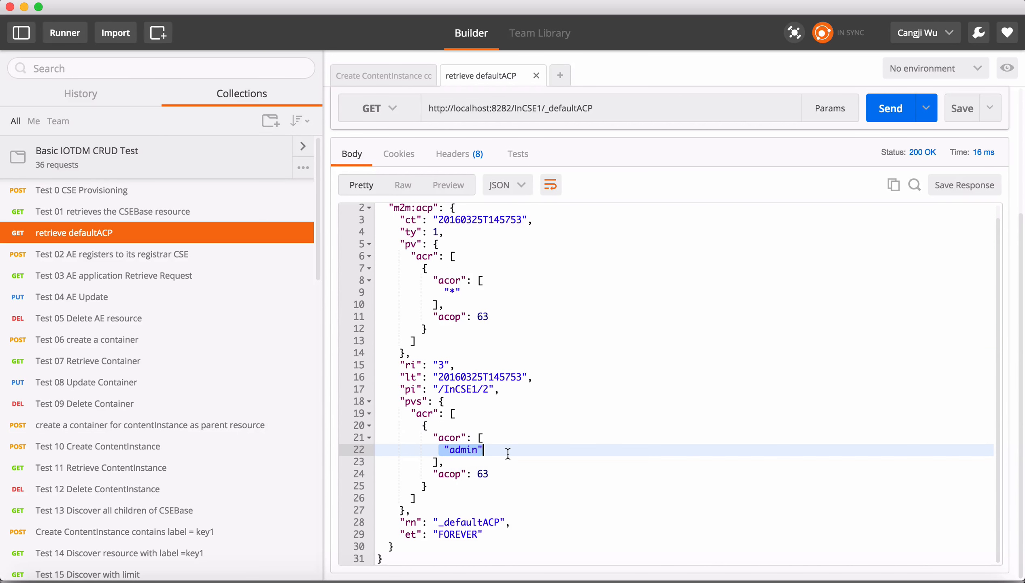
scroll(508, 453, "up", 1)
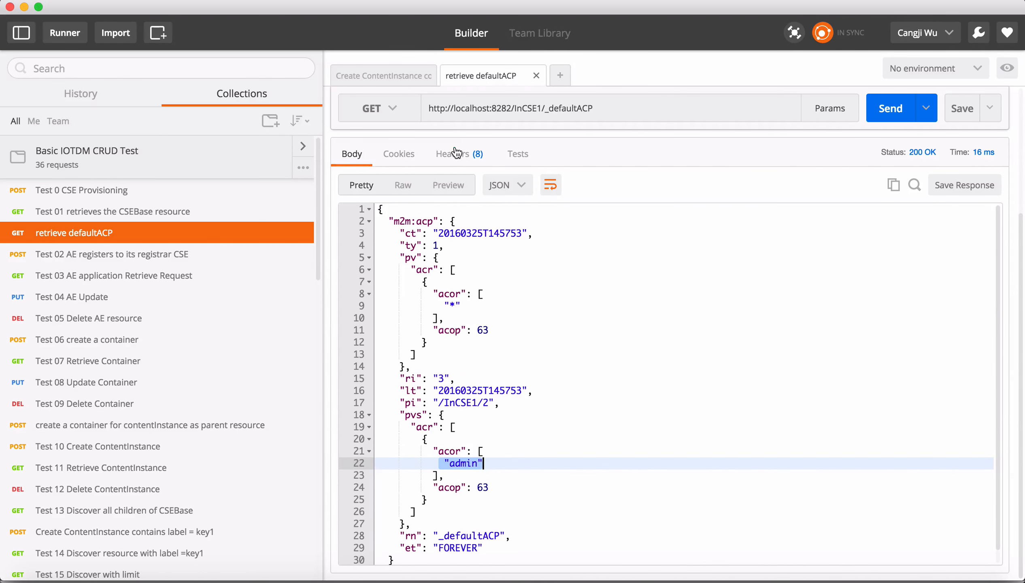
Compare the X-M2M-Origin header of the Test 01 and retrieve defaultACP requests.
left_click(455, 162)
left_click(352, 155)
left_click(179, 212)
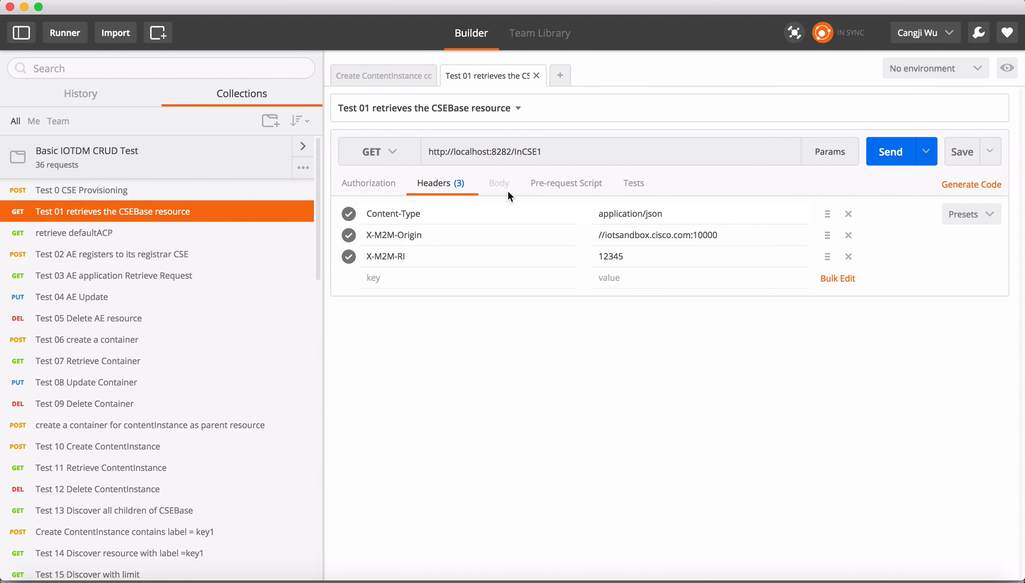
left_click(230, 232)
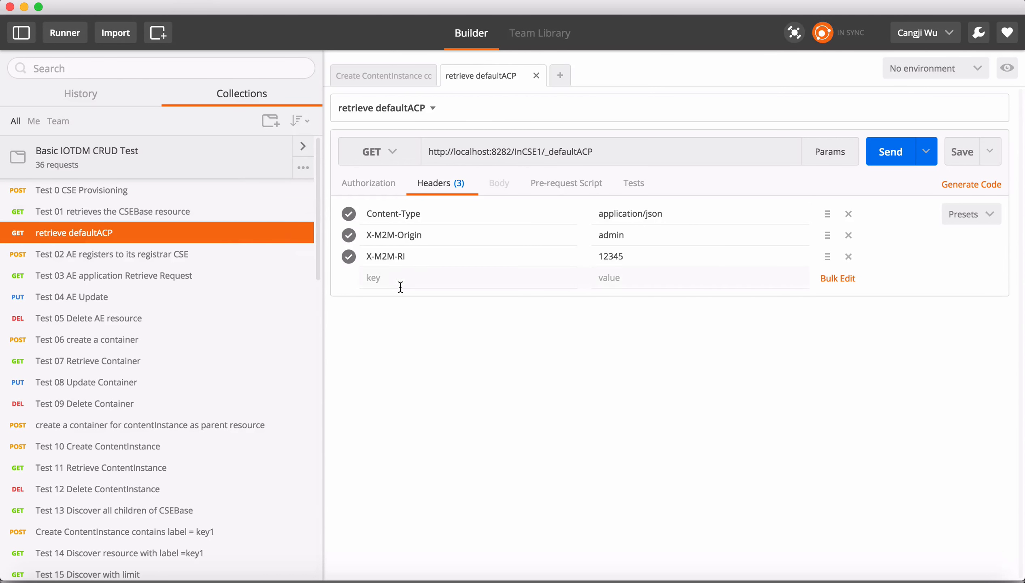
Resend the retrieve defaultACP request and review its response body.
left_click(889, 152)
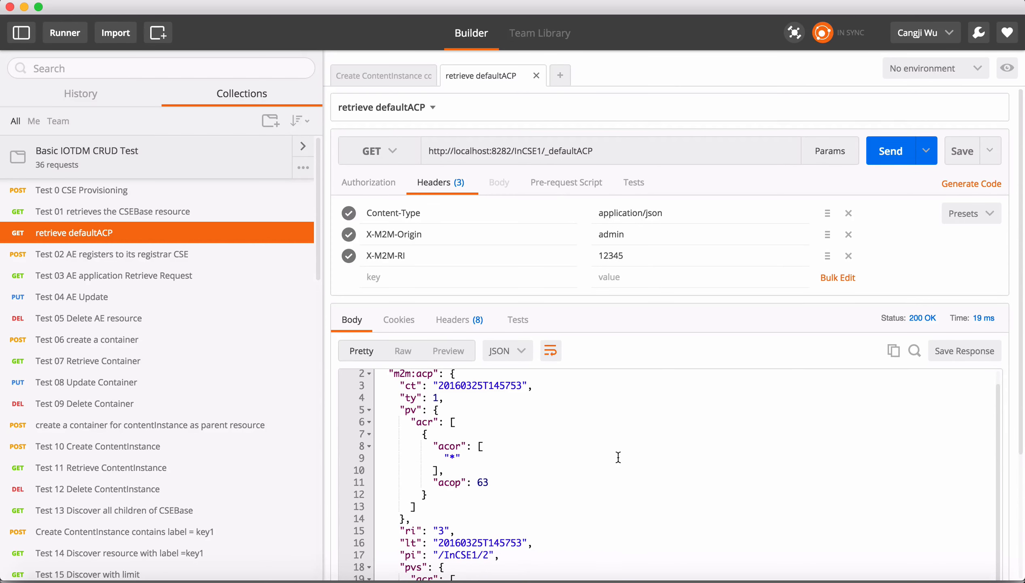
scroll(618, 457, "down", 4)
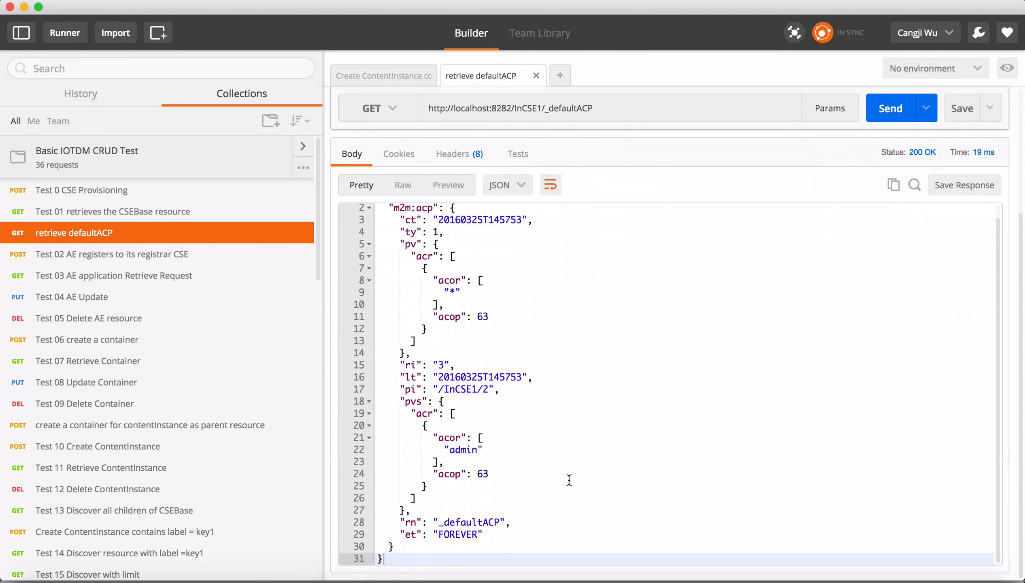
scroll(569, 480, "up", 1)
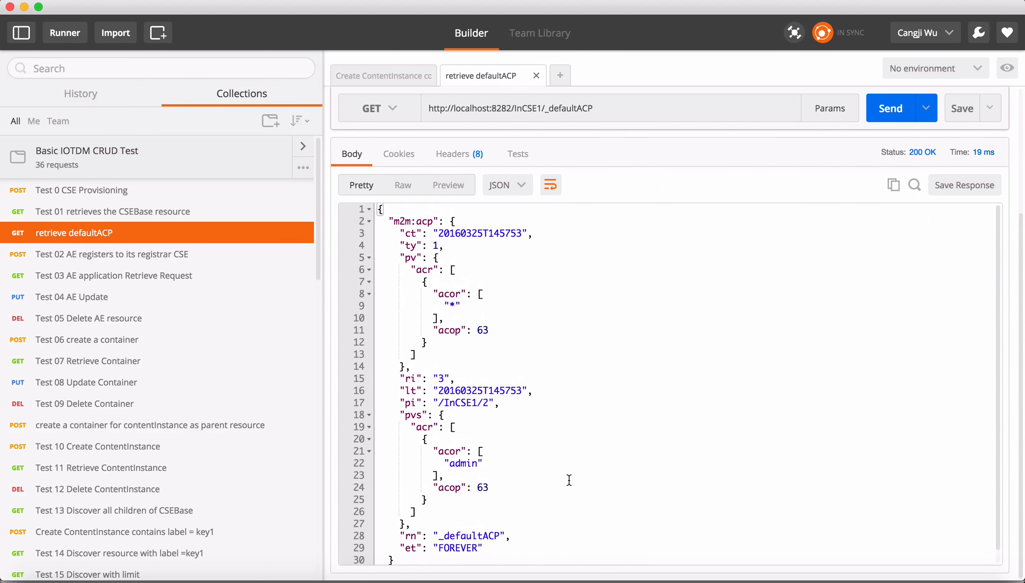
Open Test 02 AE registers to its registrar CSE, review its body's rn value TestAE, and send it.
left_click(222, 264)
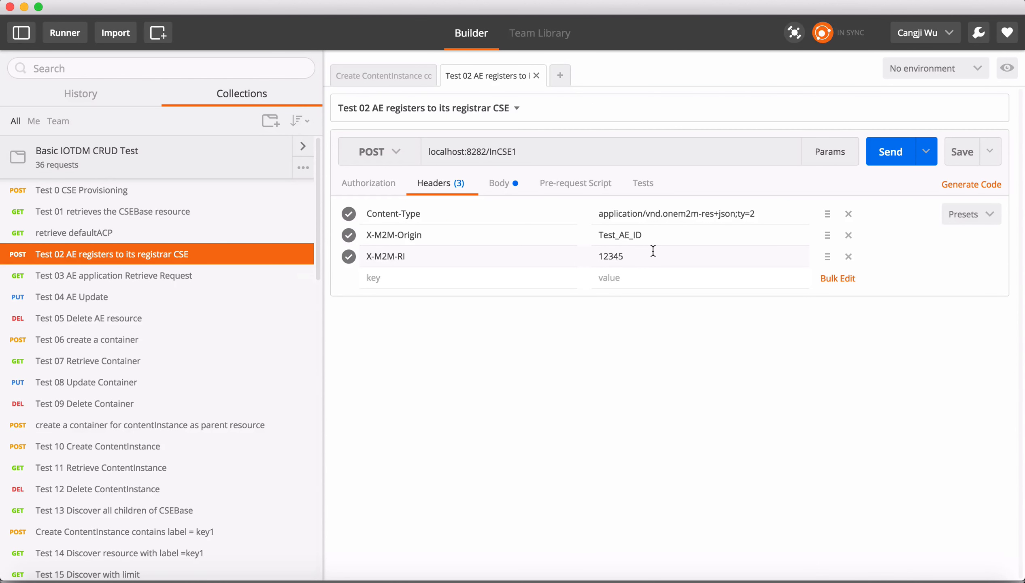
left_click(502, 188)
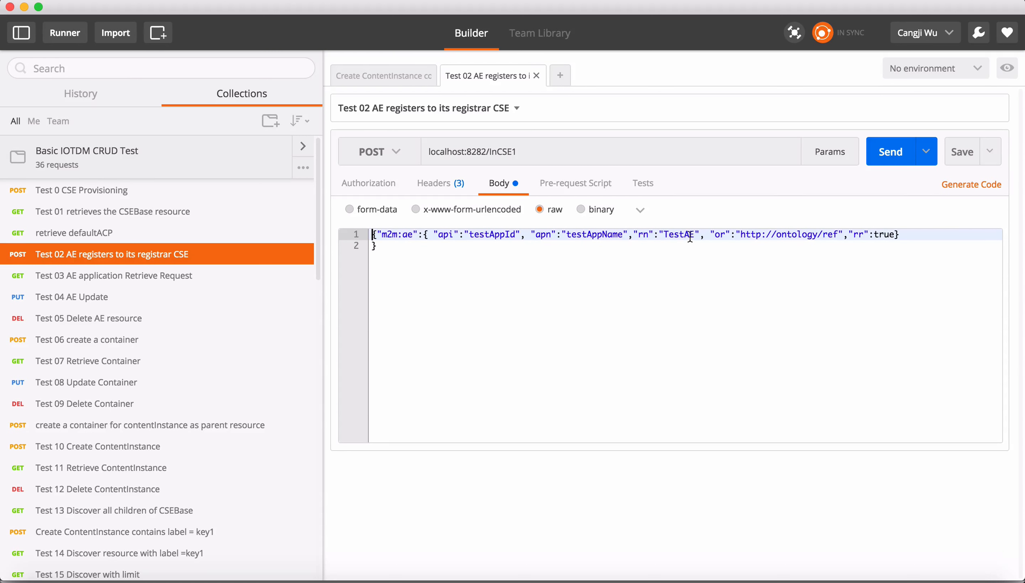
left_click_drag(632, 237, 699, 237)
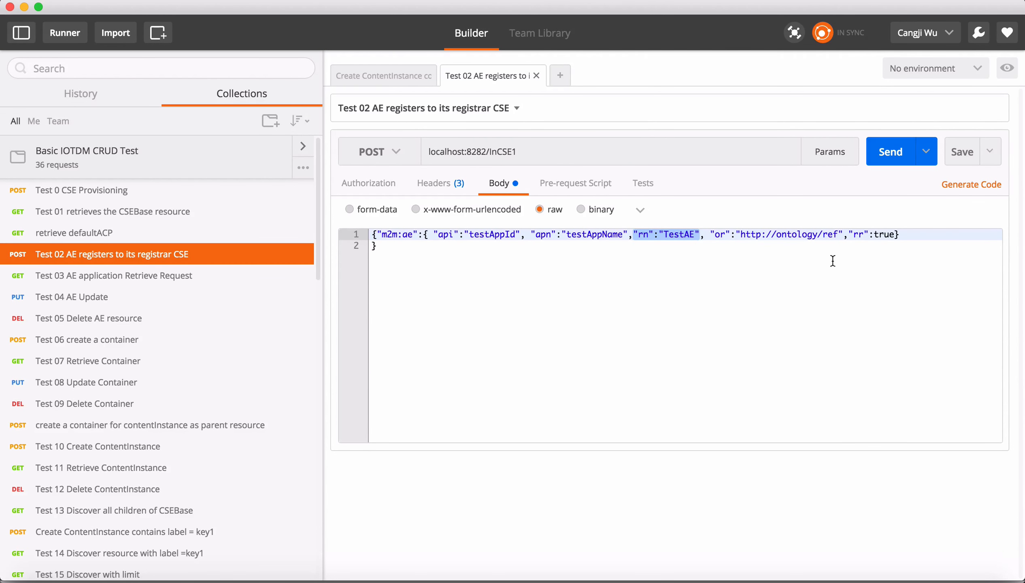
left_click(893, 159)
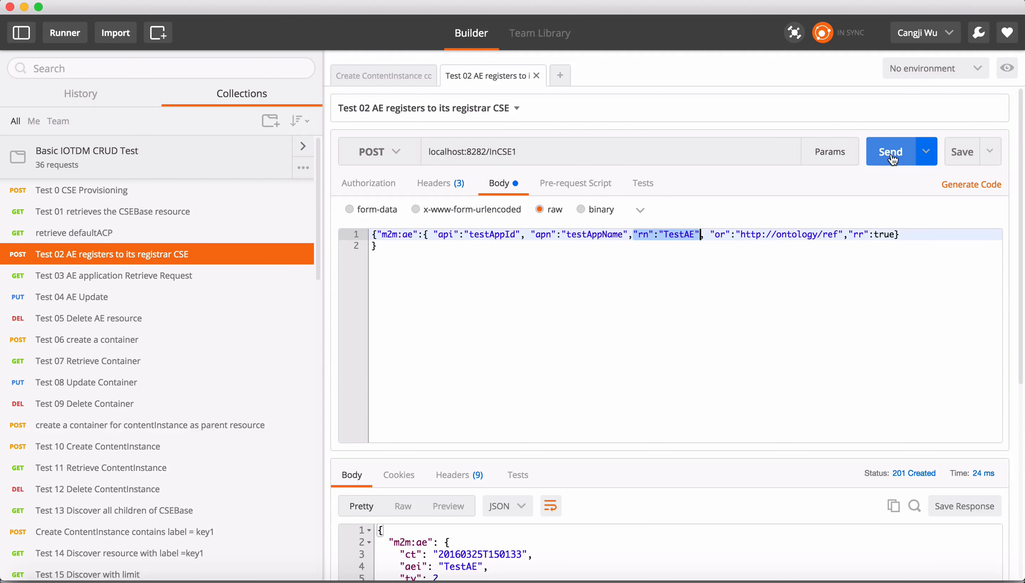
Examine the Test 02 response body and headers, including the Content-Location.
scroll(509, 399, "down", 5)
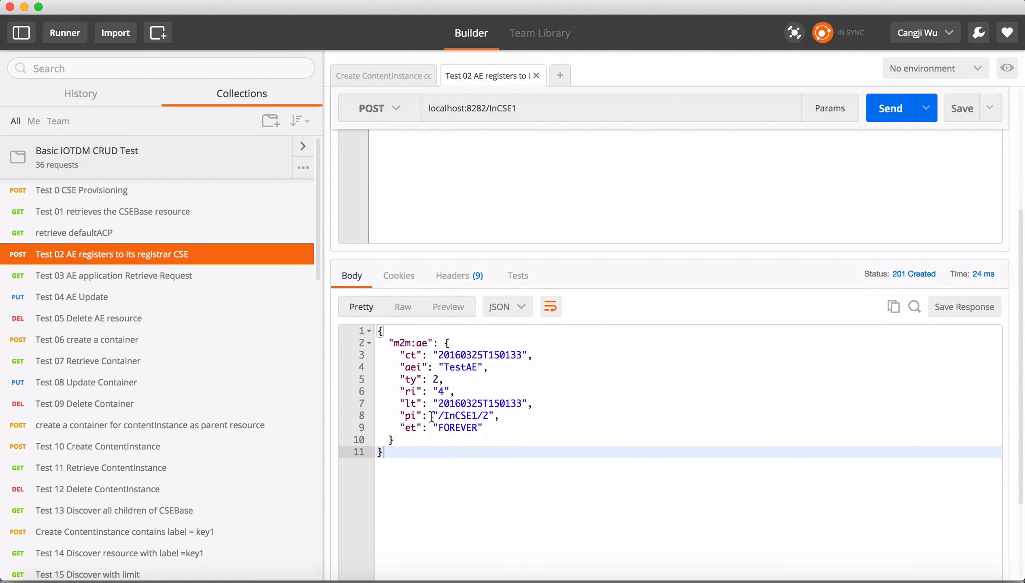
left_click(468, 280)
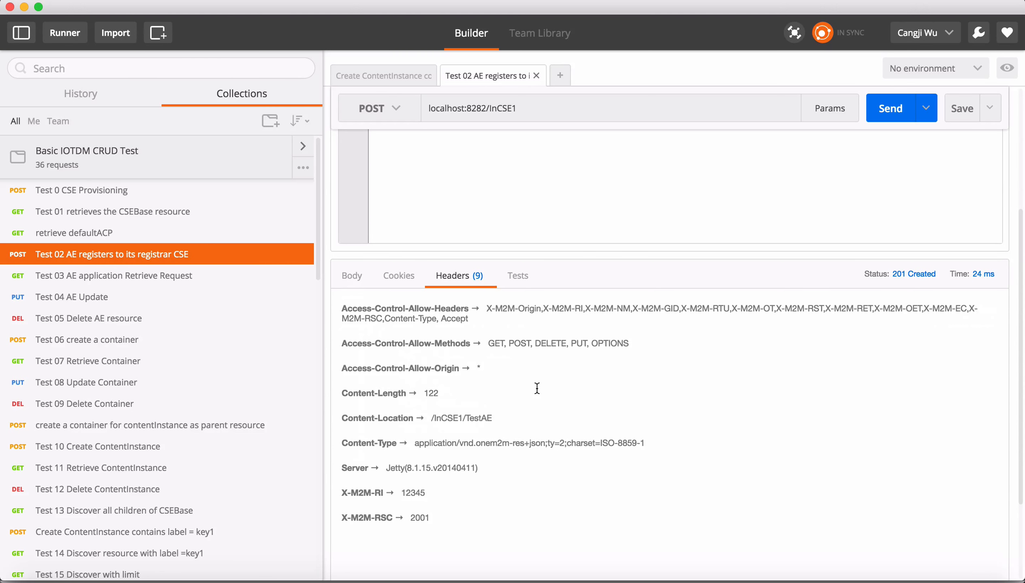
scroll(537, 388, "down", 1)
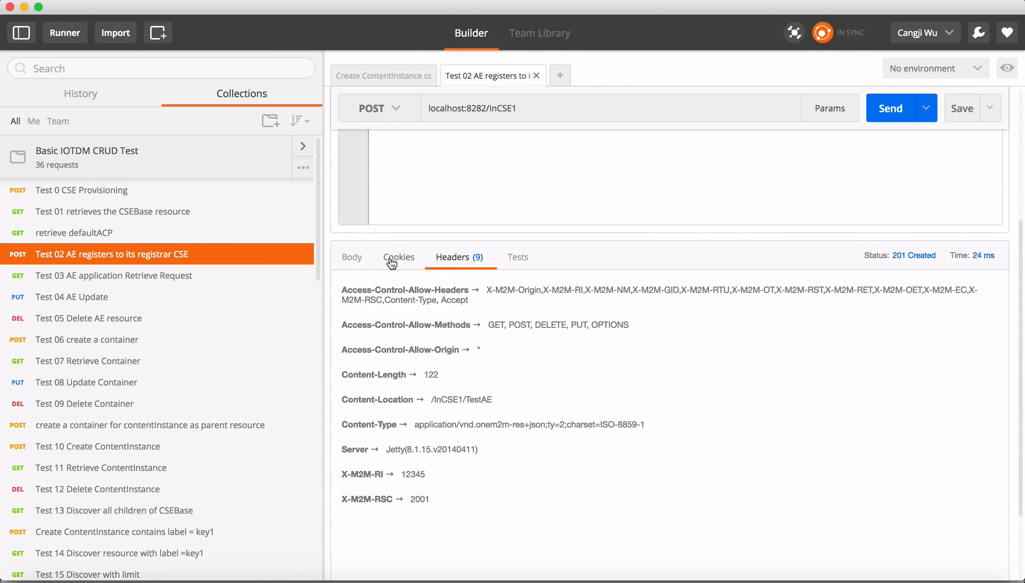
left_click(352, 258)
scroll(481, 307, "up", 2)
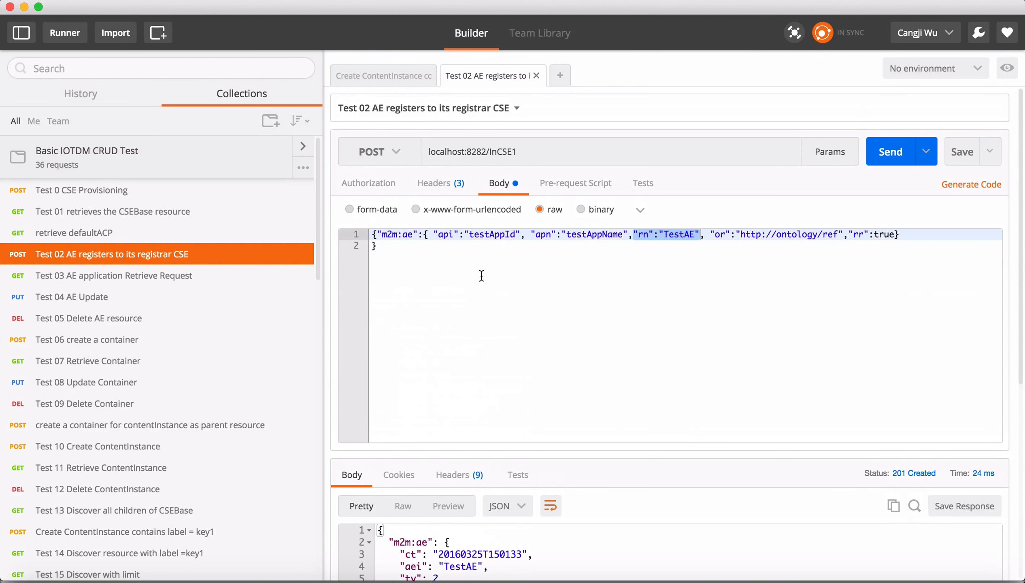
Send the Test 03 AE application Retrieve Request for InCSE1/TestAE and check the resource name in its URL.
left_click(168, 278)
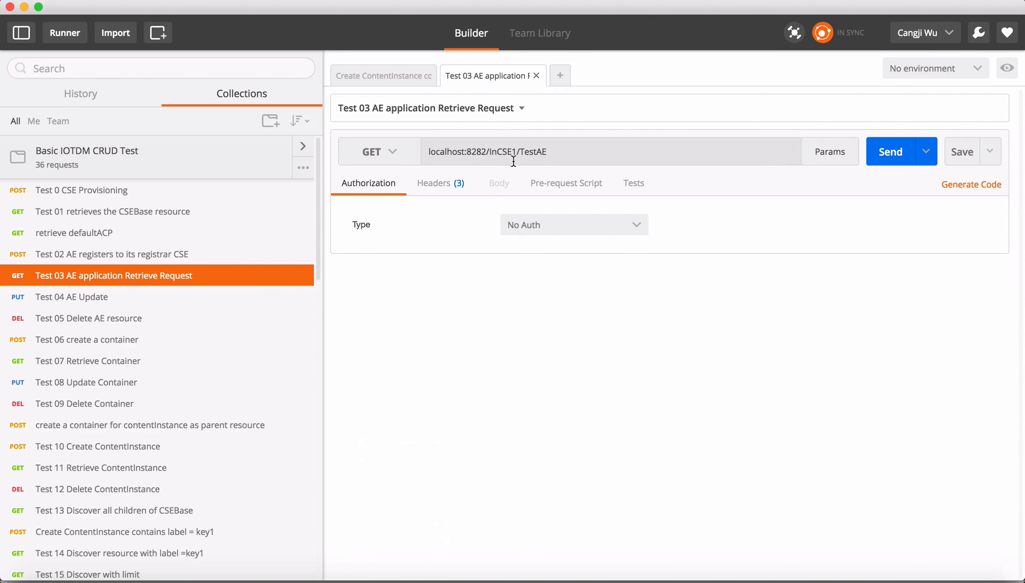
left_click(892, 155)
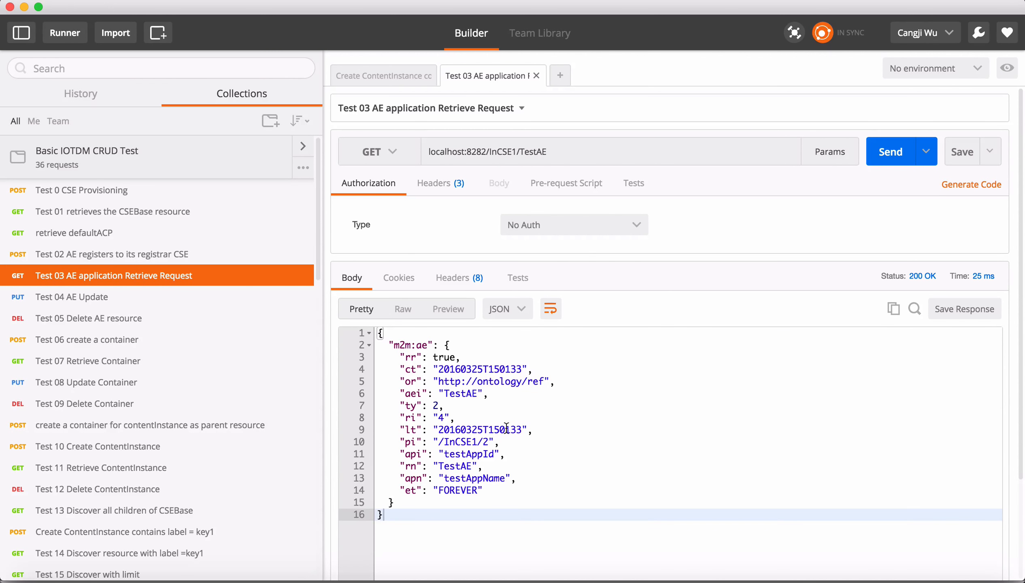
double_click(532, 152)
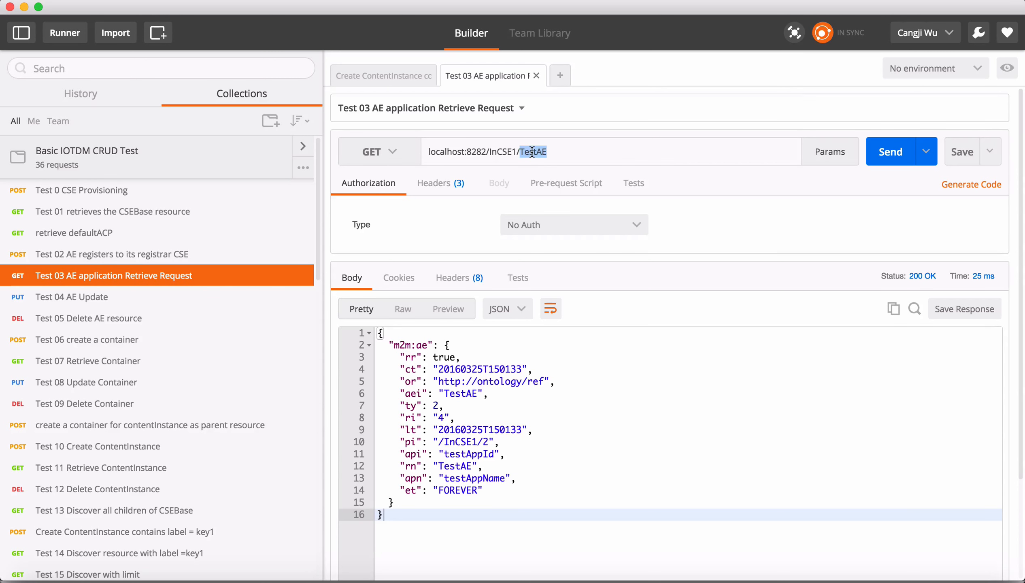
Review the rn value in the Test 02 request body again.
left_click(199, 255)
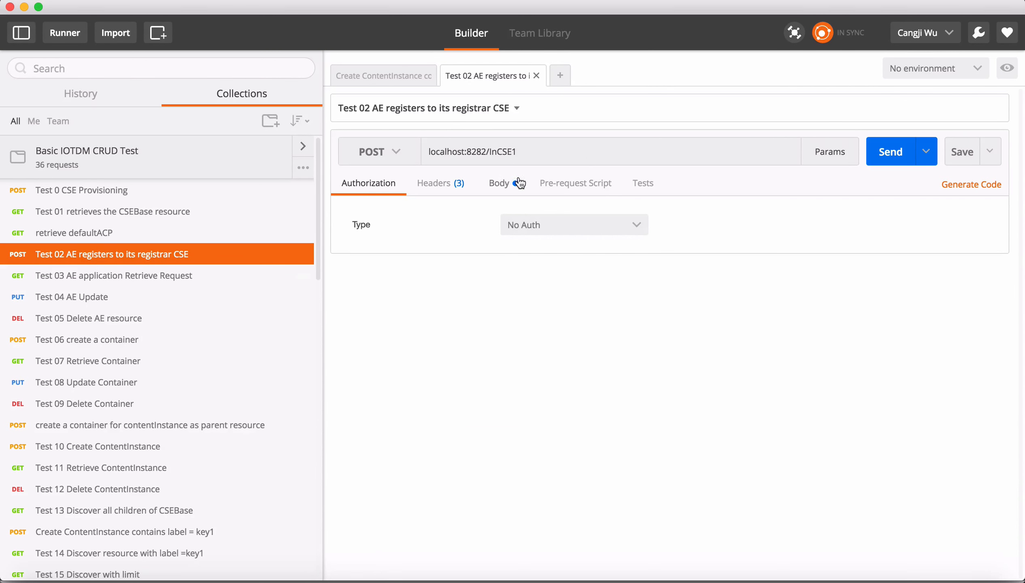
left_click(506, 183)
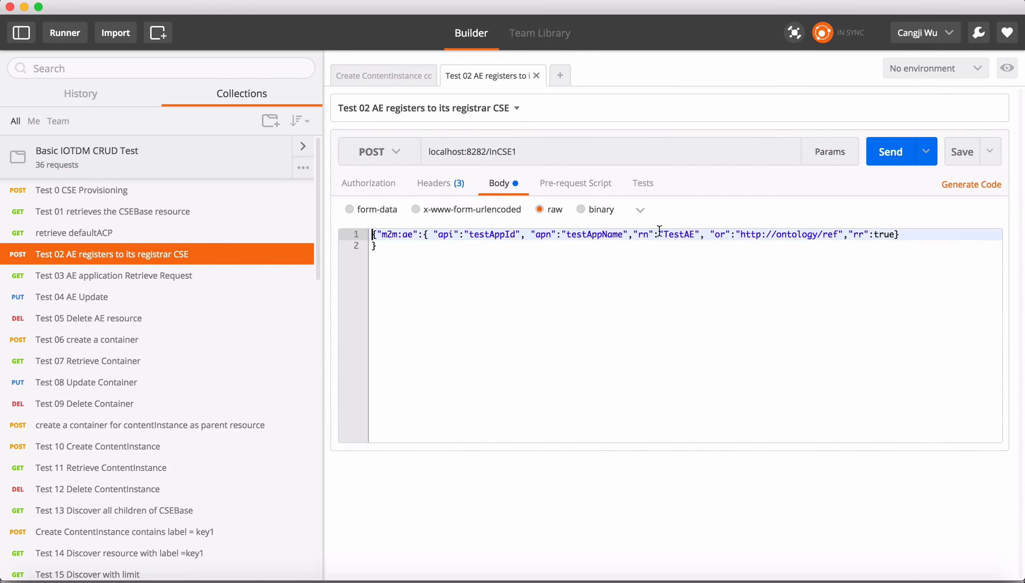
double_click(677, 235)
left_click(668, 285)
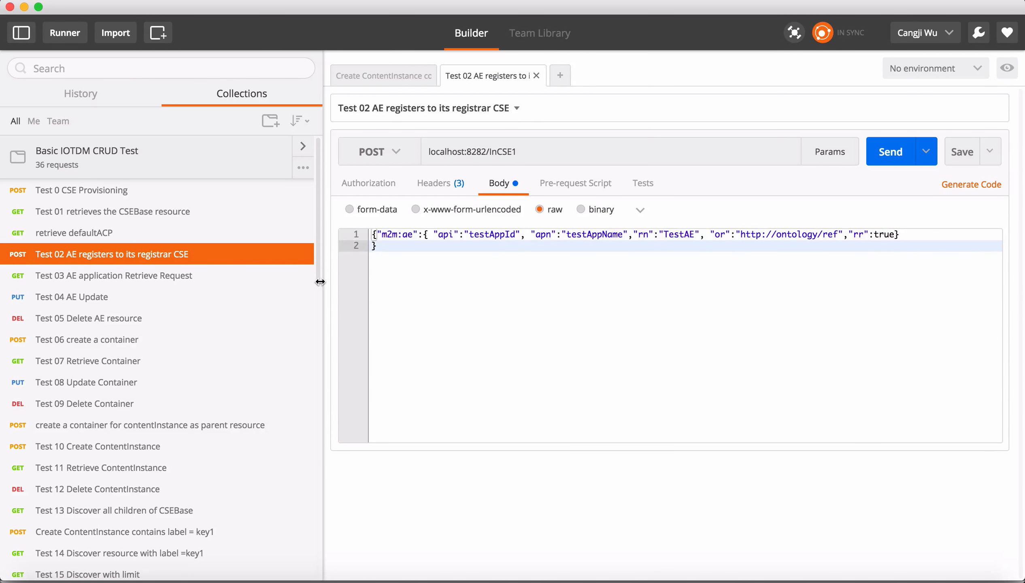
Open the Test 04 AE Update request and send it.
left_click(151, 298)
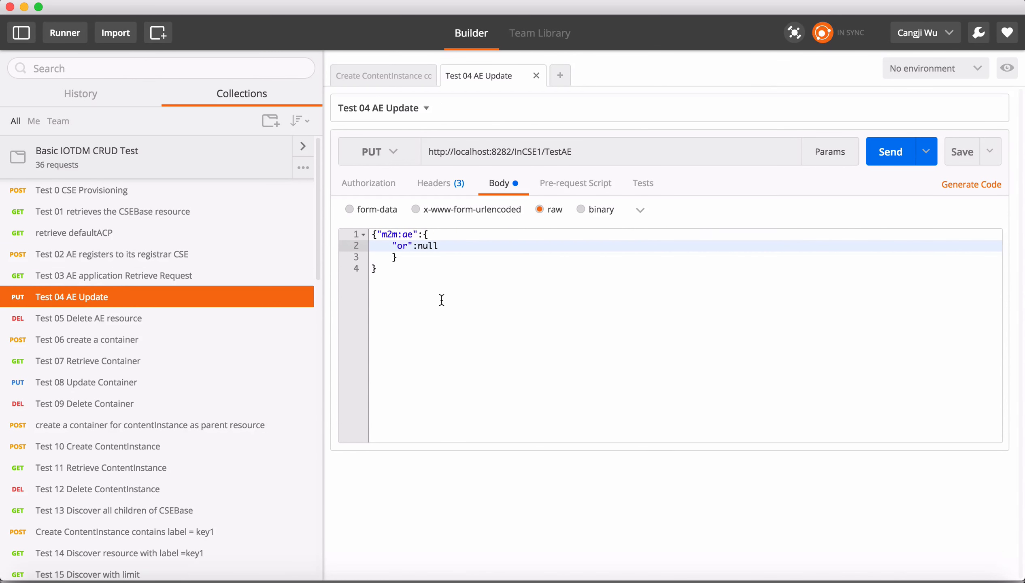
left_click(893, 158)
scroll(549, 376, "down", 5)
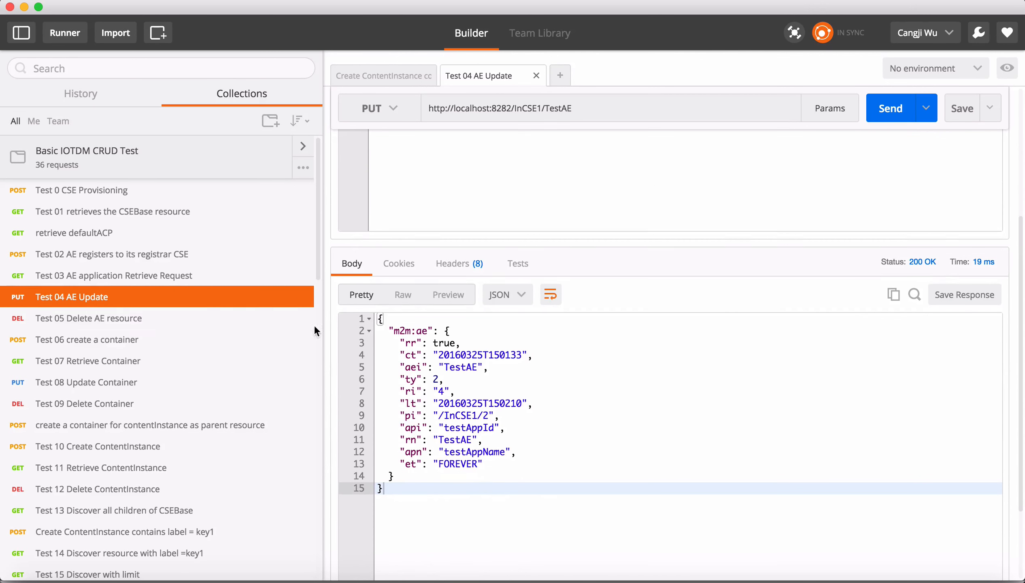
Open the Test 05 Delete AE resource request for InCSE1/TestAE, send it, and review its response.
left_click(202, 324)
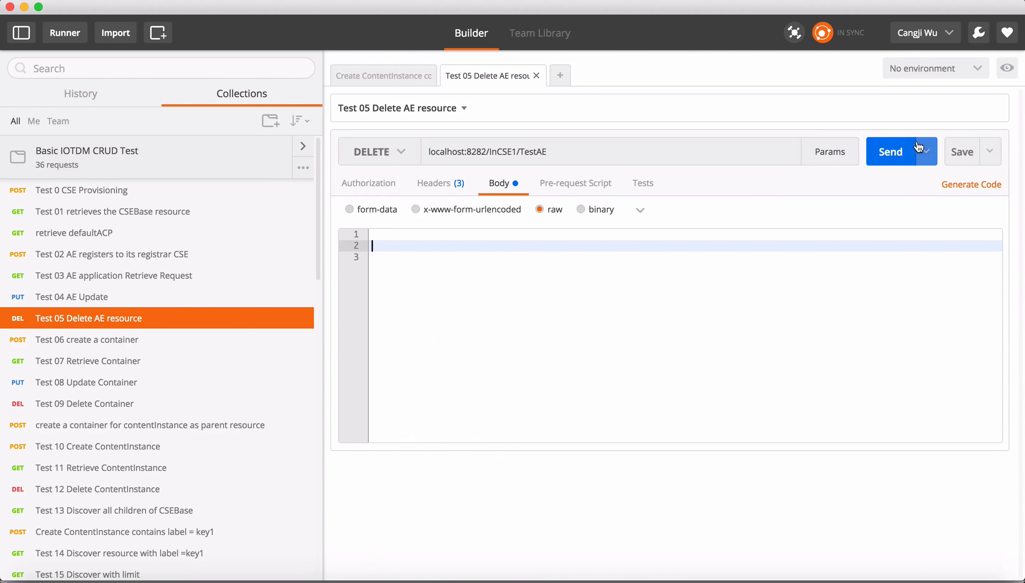
left_click(890, 156)
scroll(586, 439, "down", 3)
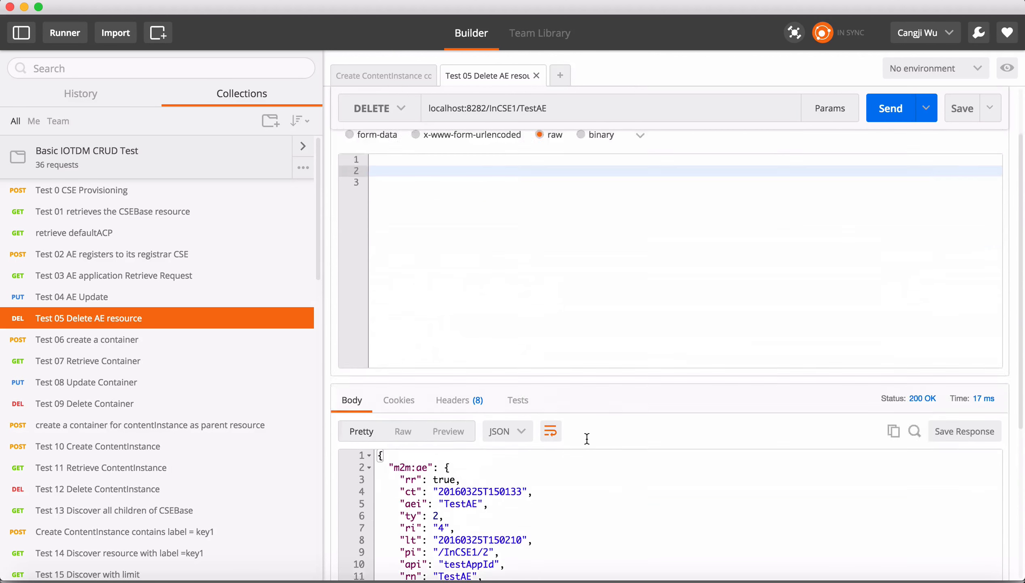
scroll(599, 265, "down", 4)
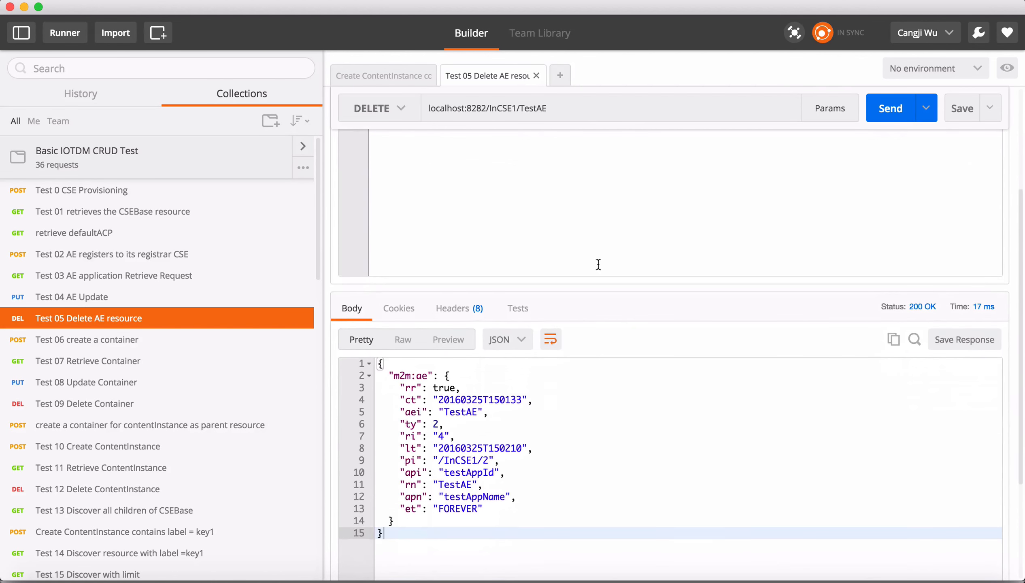
scroll(598, 264, "up", 4)
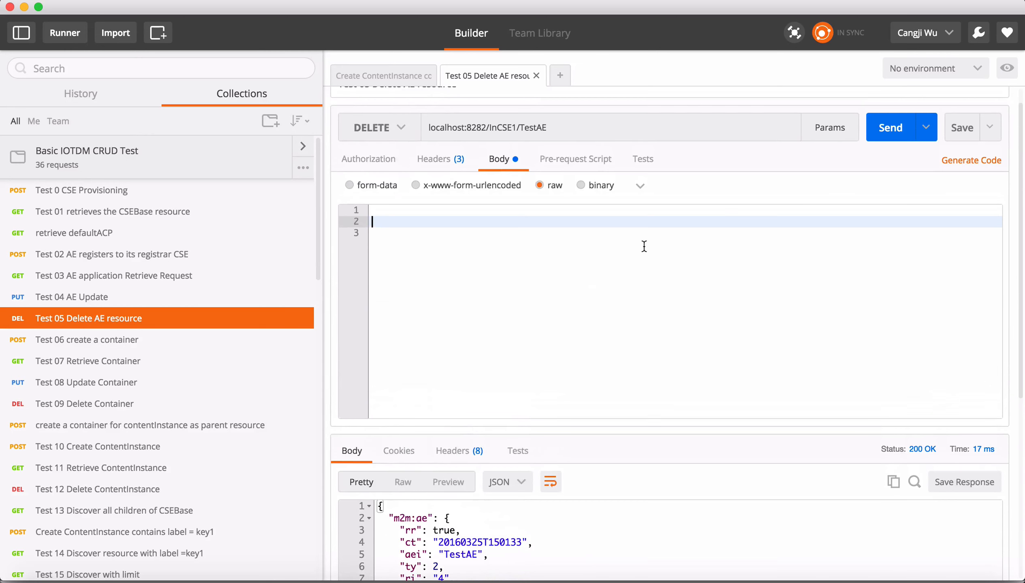
Resend the Test 05 delete request and select the error message text in the response body.
left_click(891, 134)
left_click(507, 505)
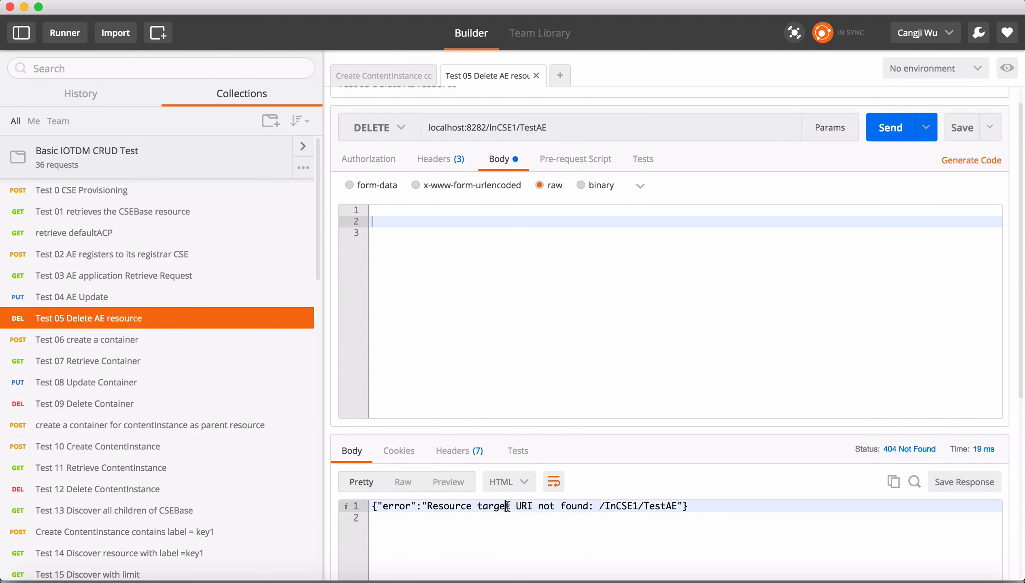
left_click_drag(506, 506, 678, 506)
left_click(613, 320)
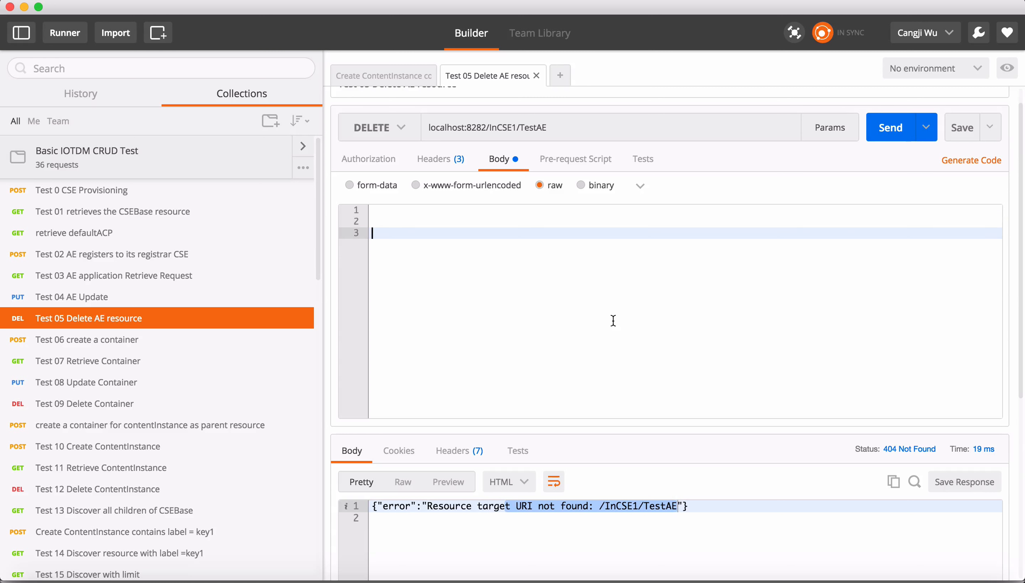
Open the Test 06 create a container request with rn TestContainer and send it to InCSE1.
left_click(157, 345)
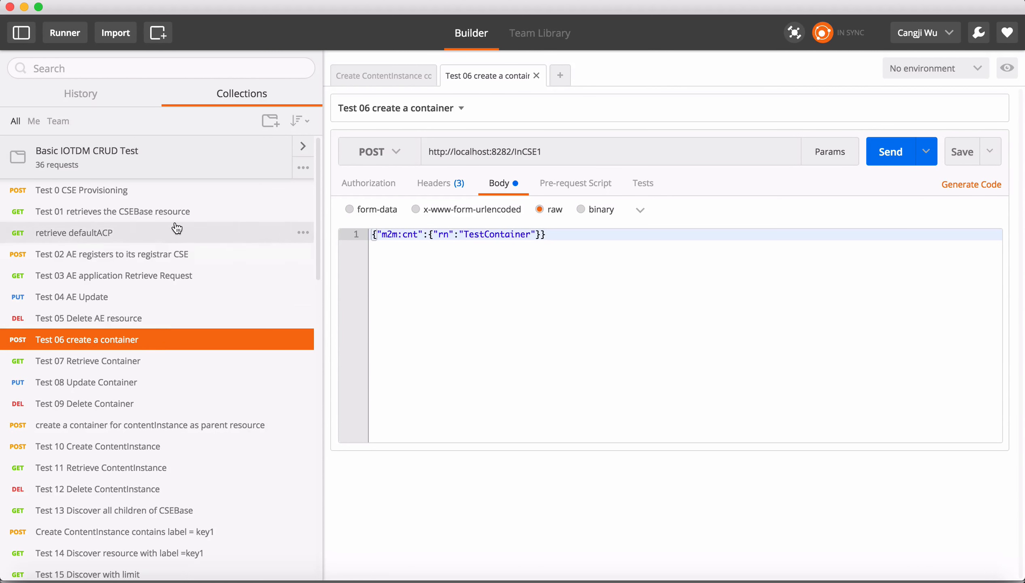
scroll(171, 373, "down", 2)
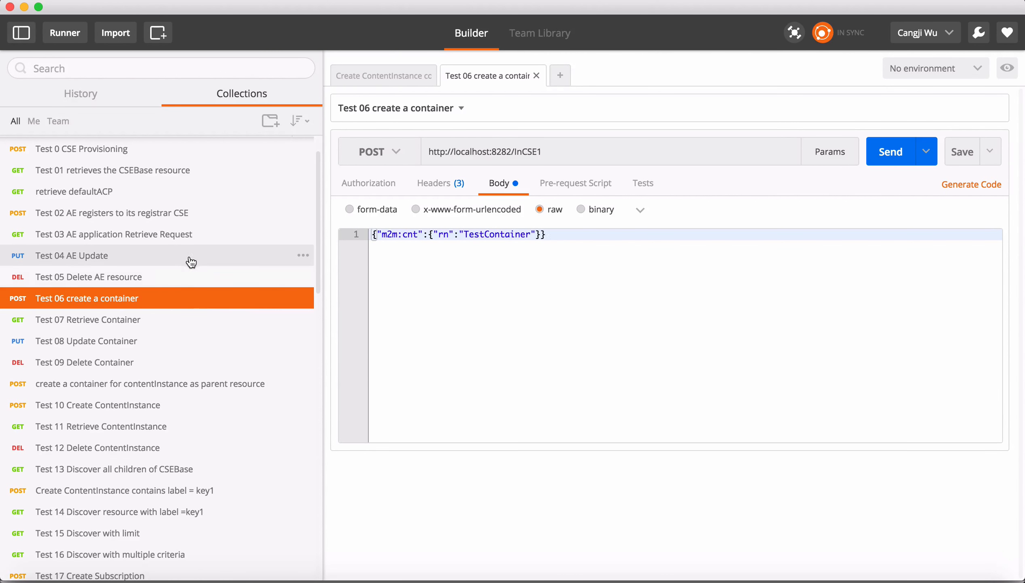
left_click(575, 150)
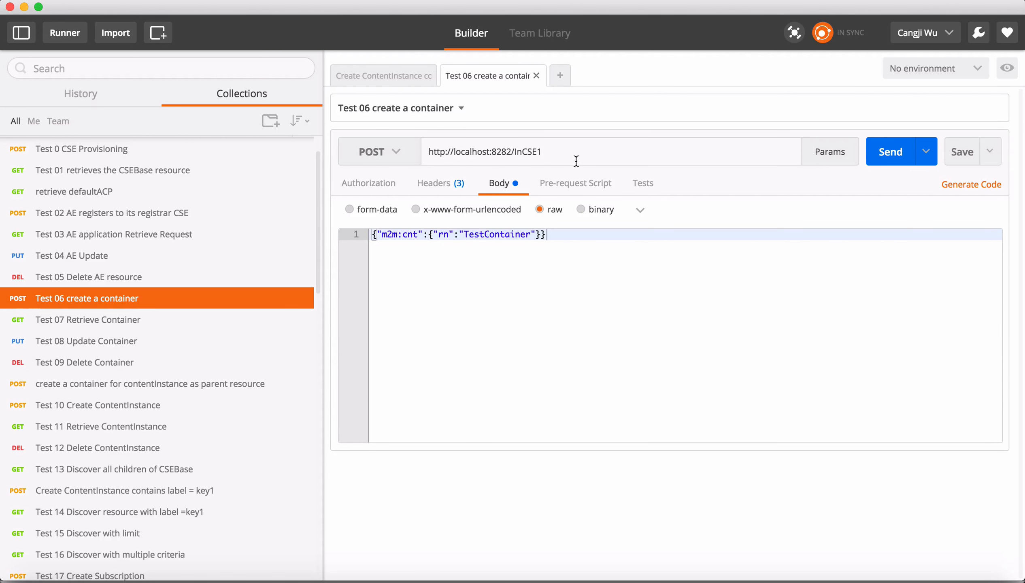
left_click(889, 155)
scroll(633, 450, "down", 2)
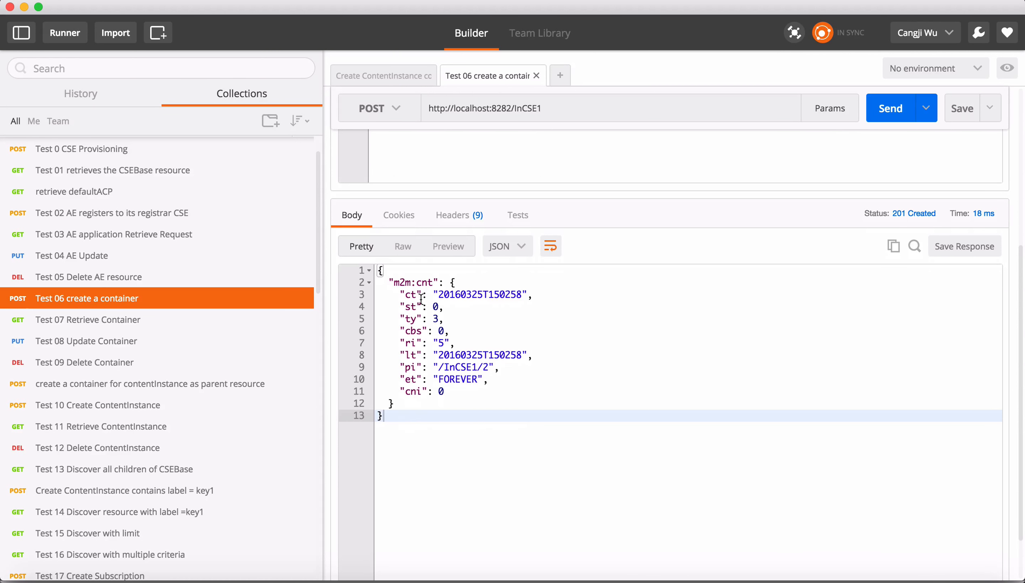
Send the Test 07 Retrieve Container and Test 08 Update Container requests for InCSE1/TestContainer.
left_click(185, 328)
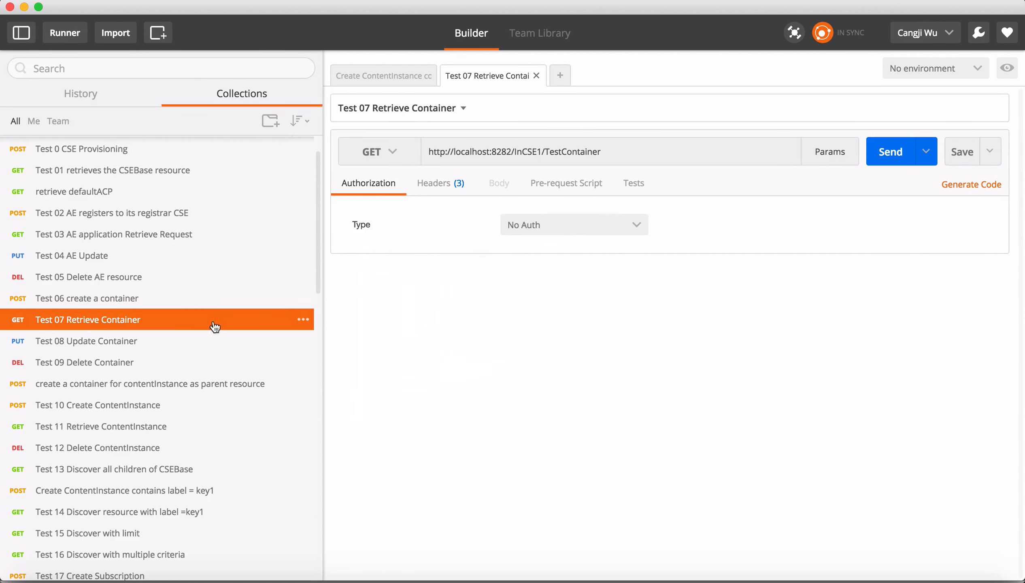
left_click(883, 163)
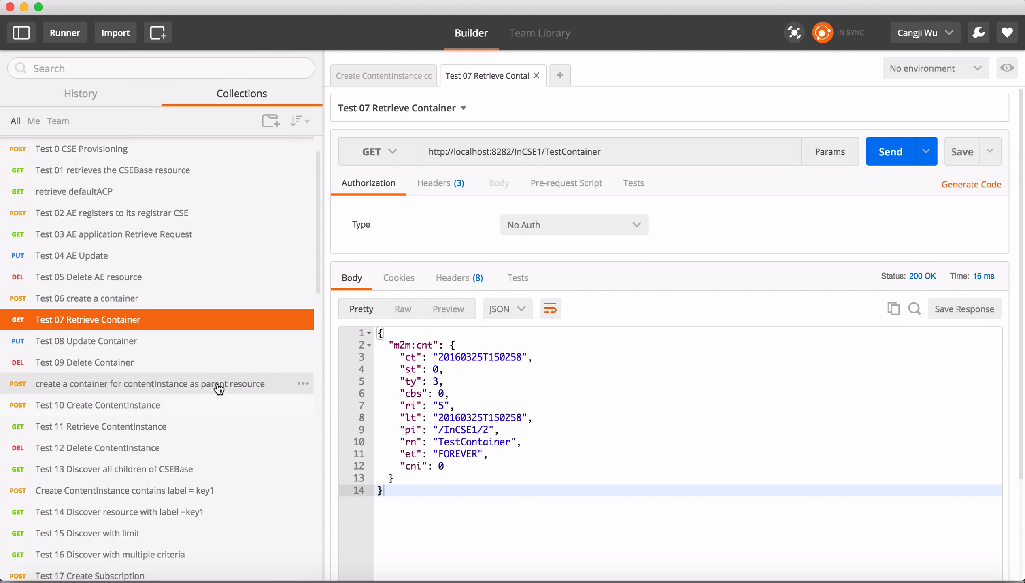
left_click(179, 345)
left_click(893, 164)
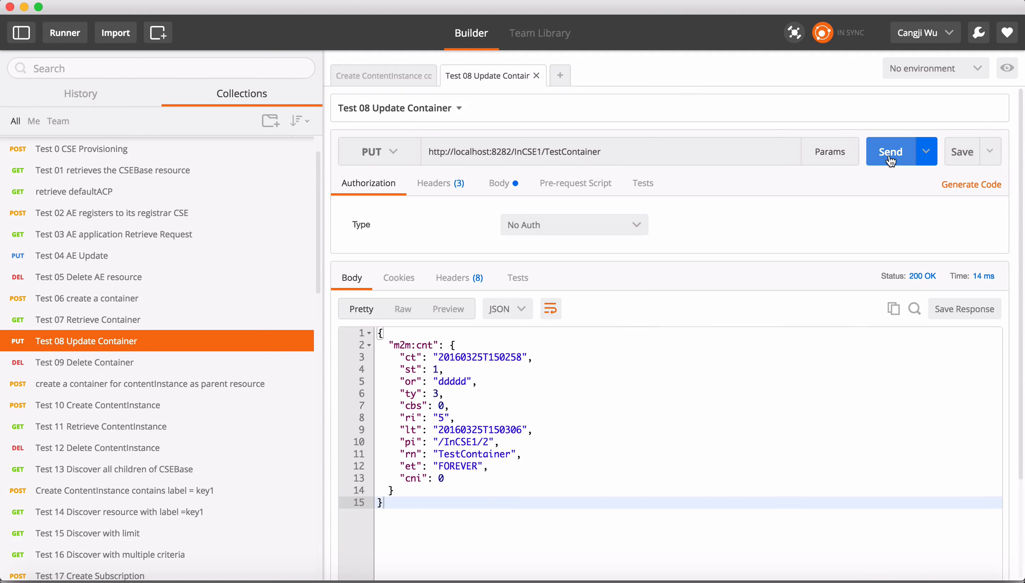
Send the Test 09 Delete Container request for InCSE1/TestContainer.
left_click(195, 362)
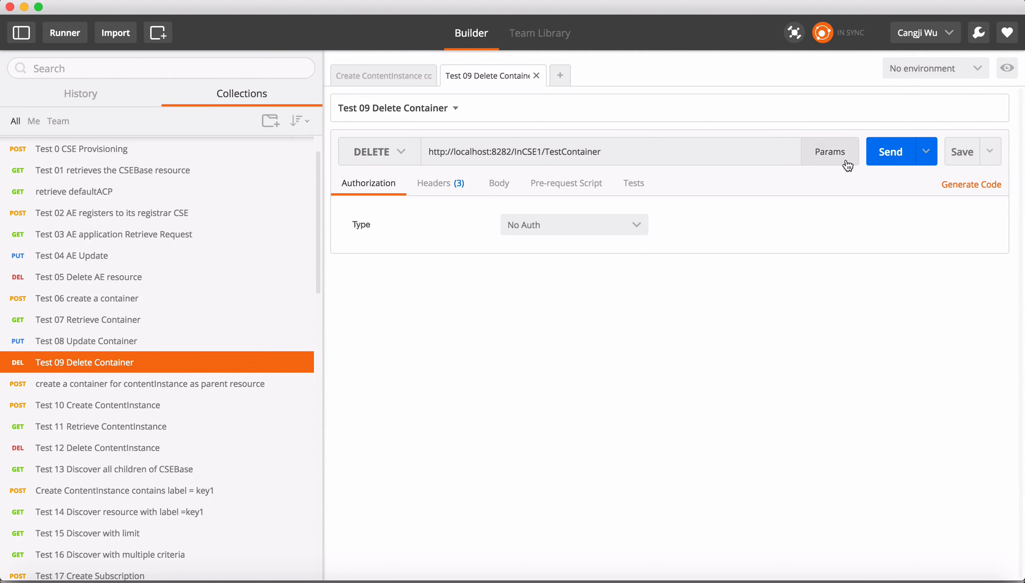
left_click(890, 154)
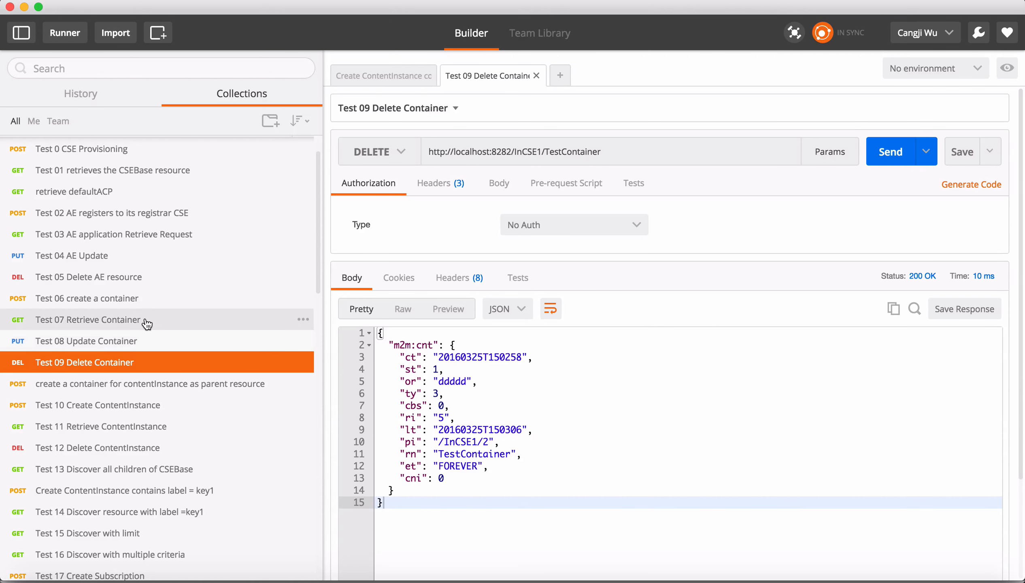
scroll(148, 324, "down", 5)
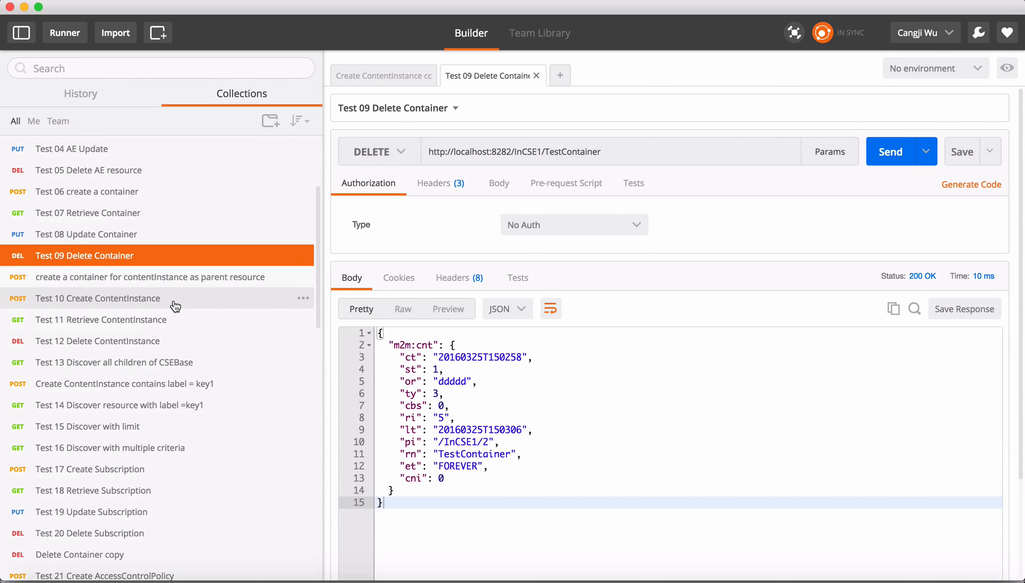
Open and send the 'create a container for contentInstance as parent resource' request to InCSE1.
left_click(181, 300)
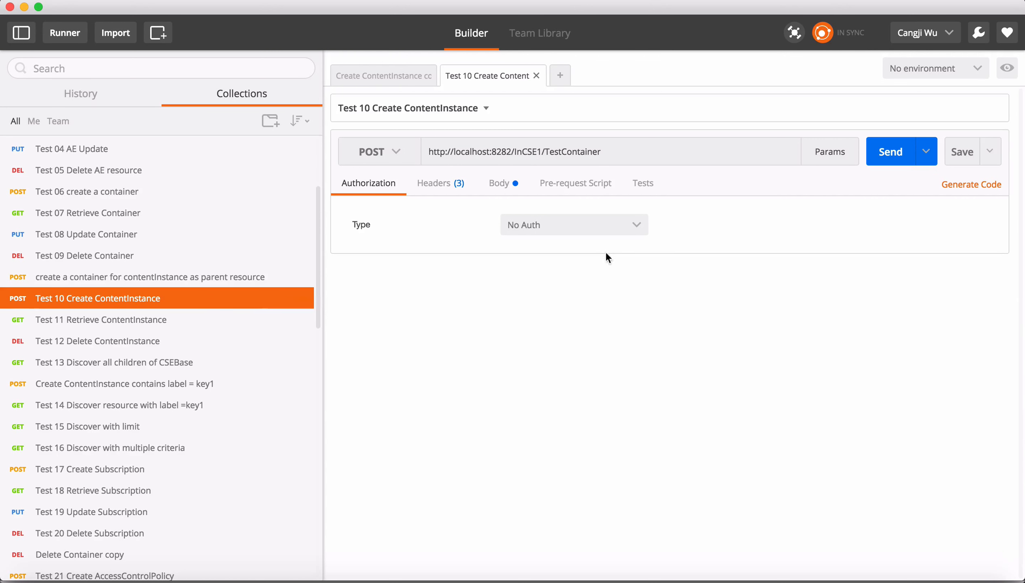
left_click(205, 285)
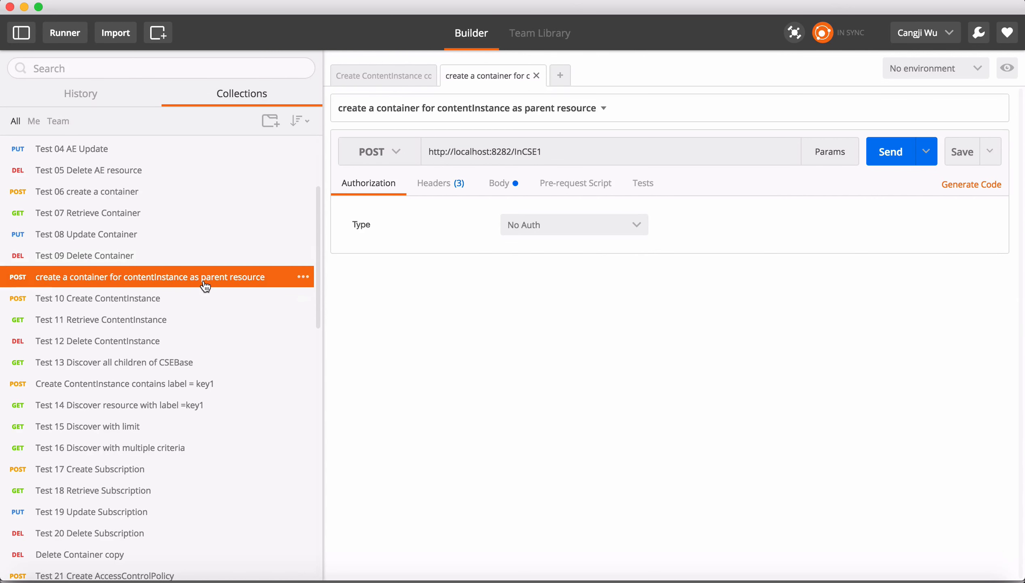
left_click(893, 157)
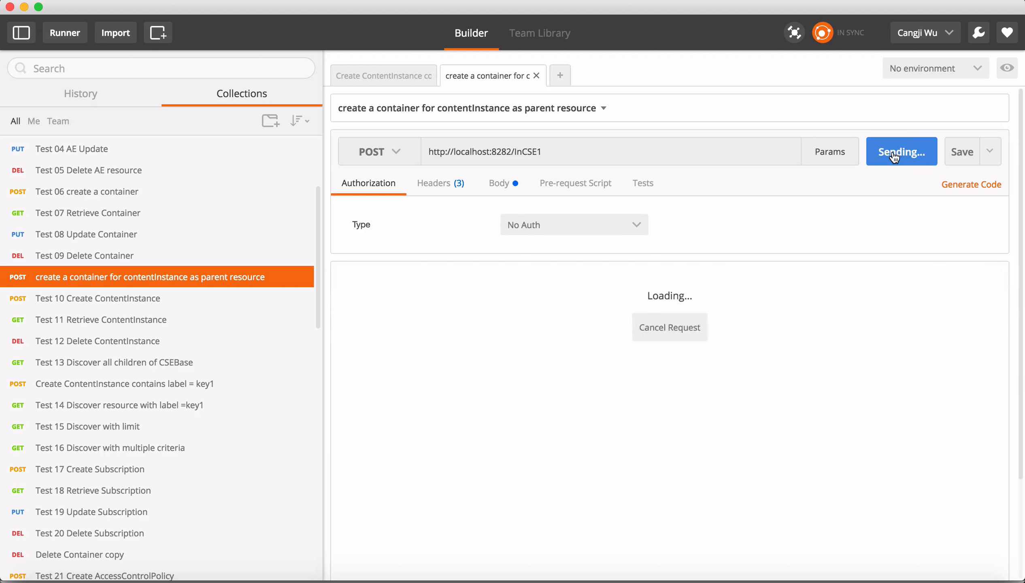
Compare the Test 10 target URL and Content-Type ty value with the ty value in Test 06's Content-Type header.
left_click(200, 300)
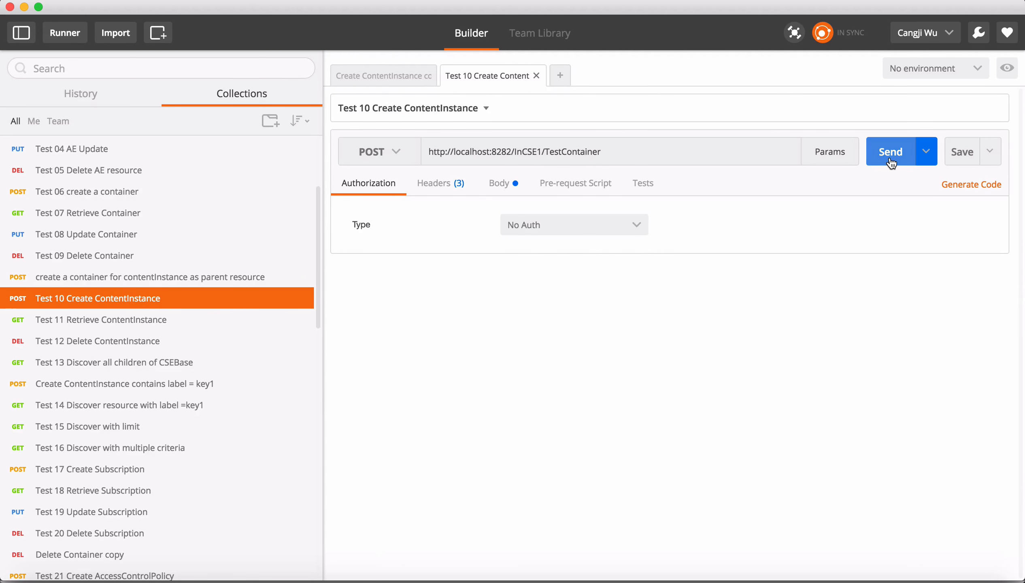
double_click(588, 153)
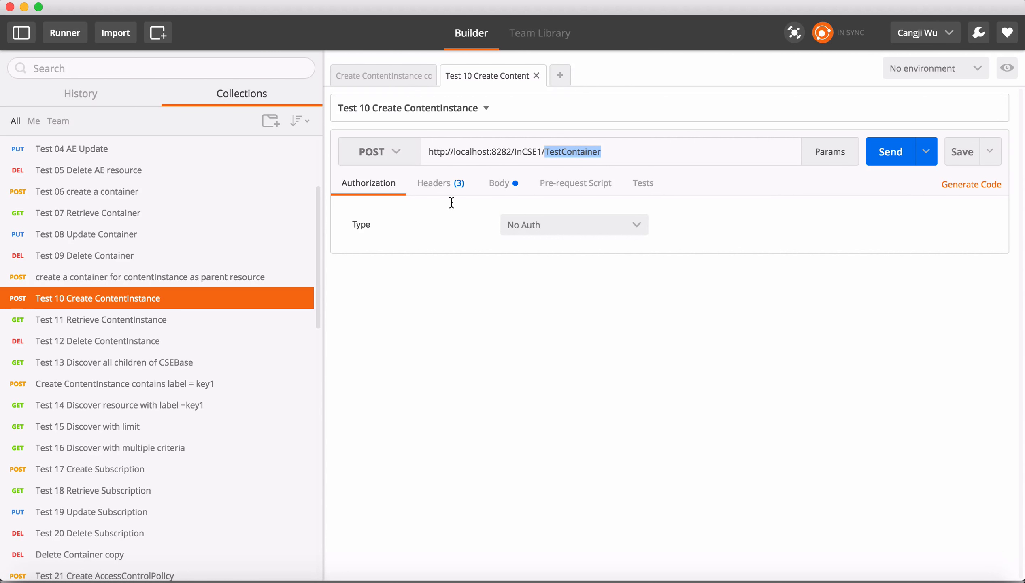
left_click(444, 190)
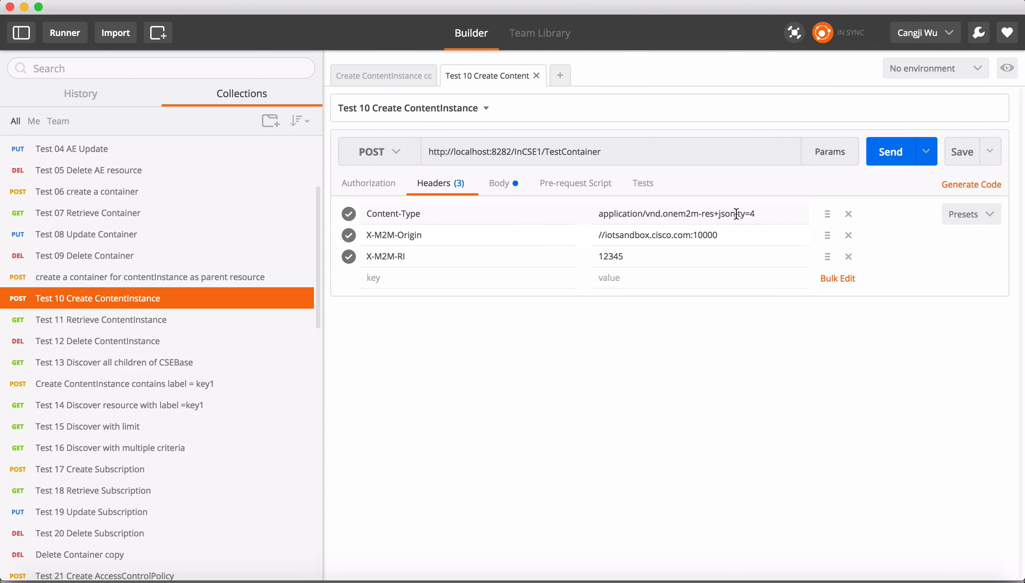
left_click_drag(736, 214, 761, 214)
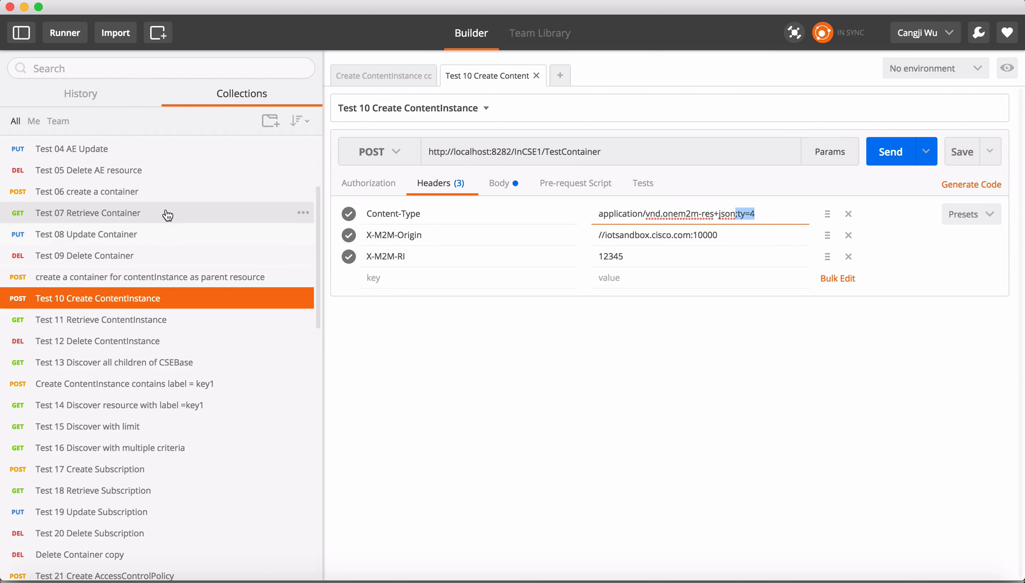
left_click(166, 196)
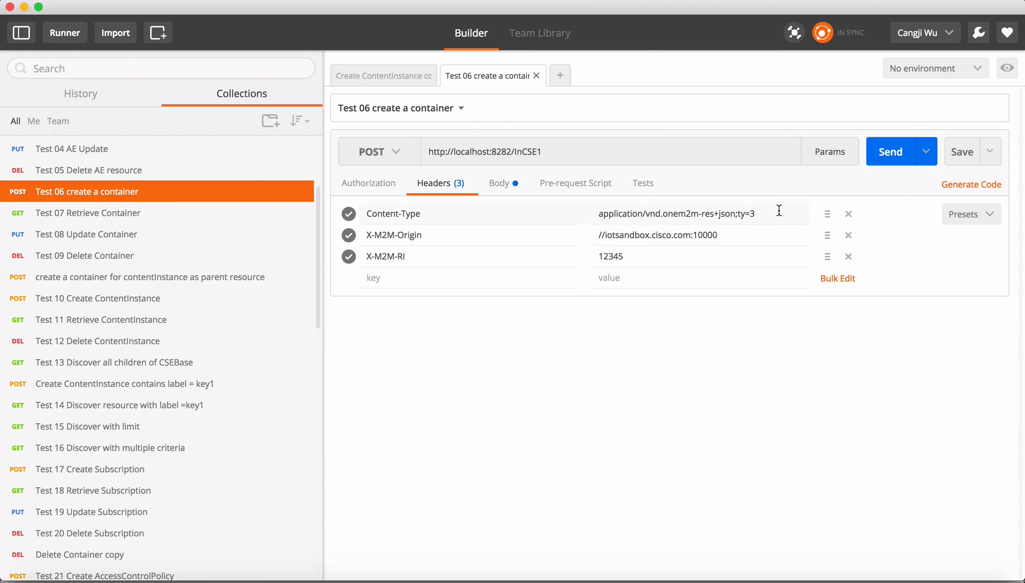
left_click_drag(737, 214, 767, 216)
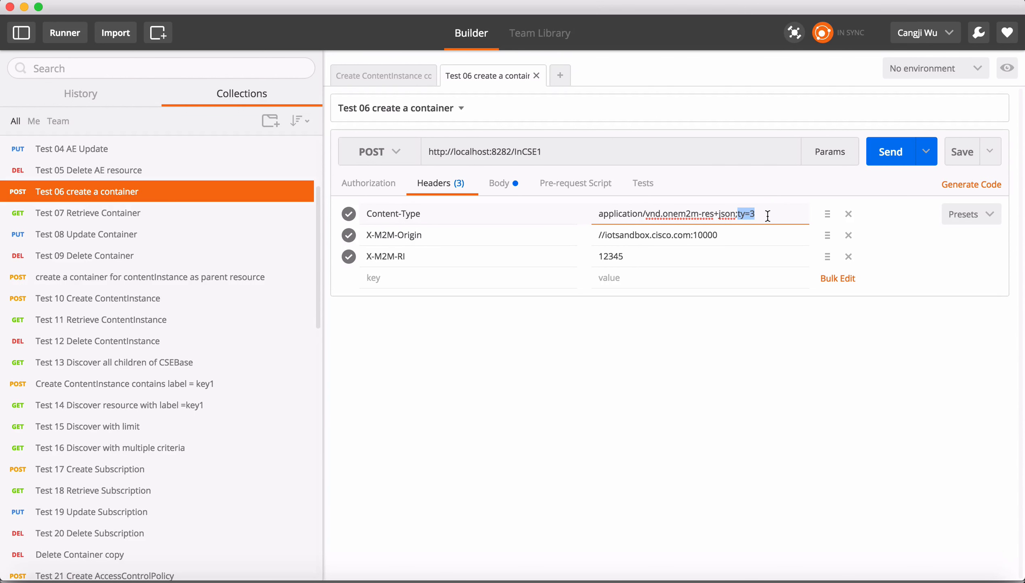
Examine the con and rn values in the Test 10 request body and the Test 11 retrieve URL ending in Cin1.
left_click(174, 303)
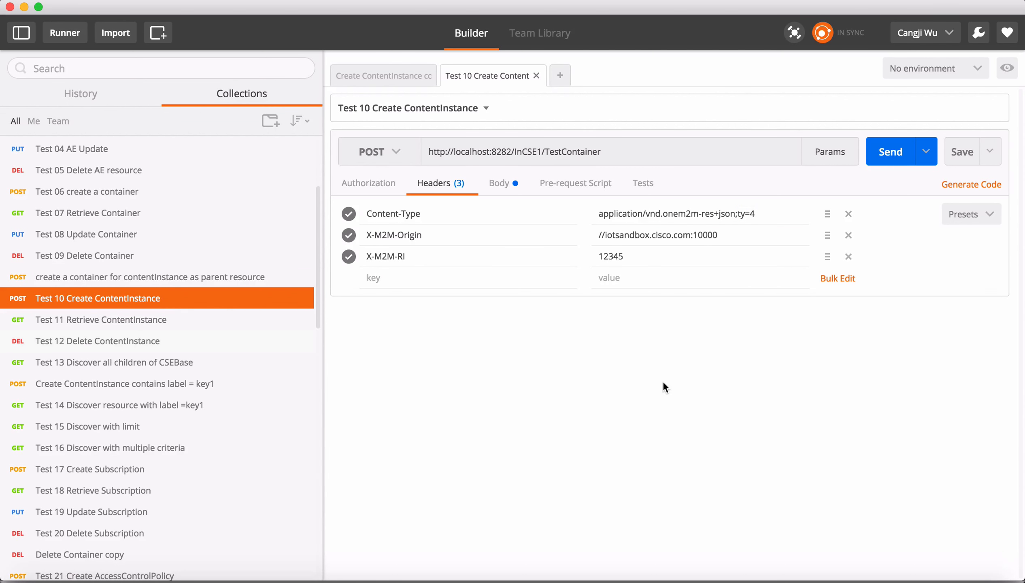
left_click(508, 185)
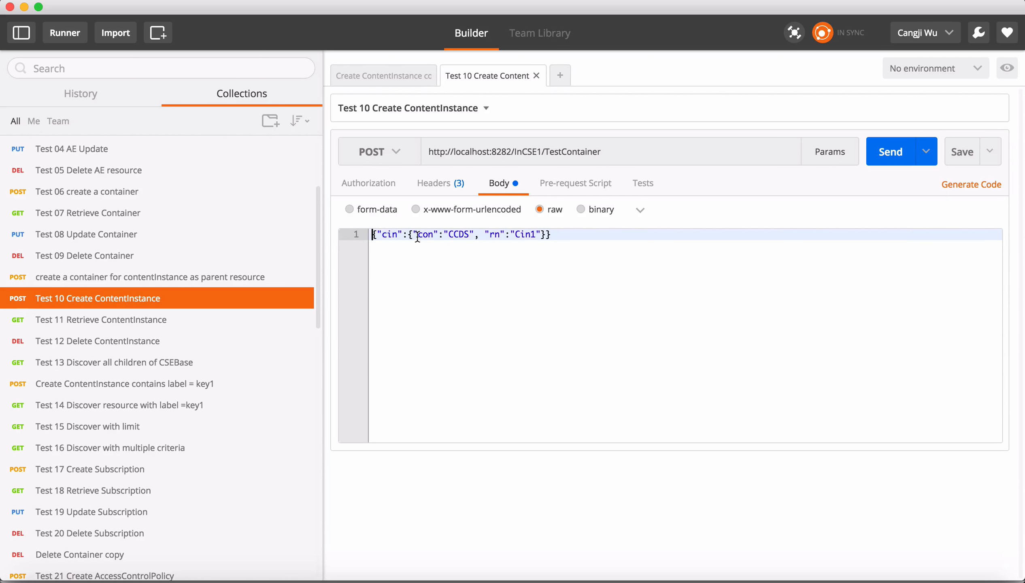
left_click_drag(419, 235, 432, 234)
double_click(458, 234)
left_click(483, 235)
left_click_drag(484, 234, 561, 240)
left_click(521, 252)
left_click(225, 325)
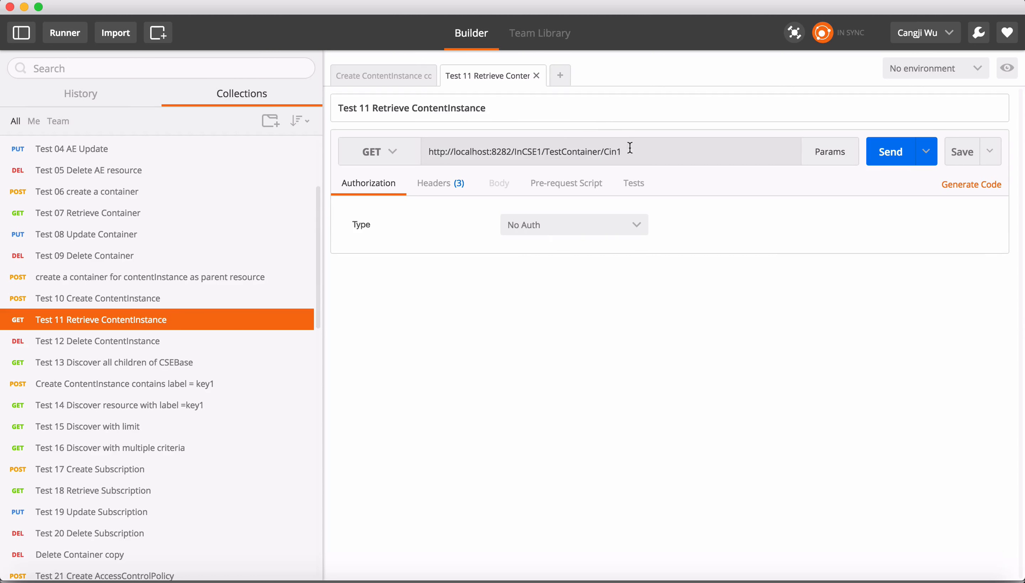
left_click(641, 153)
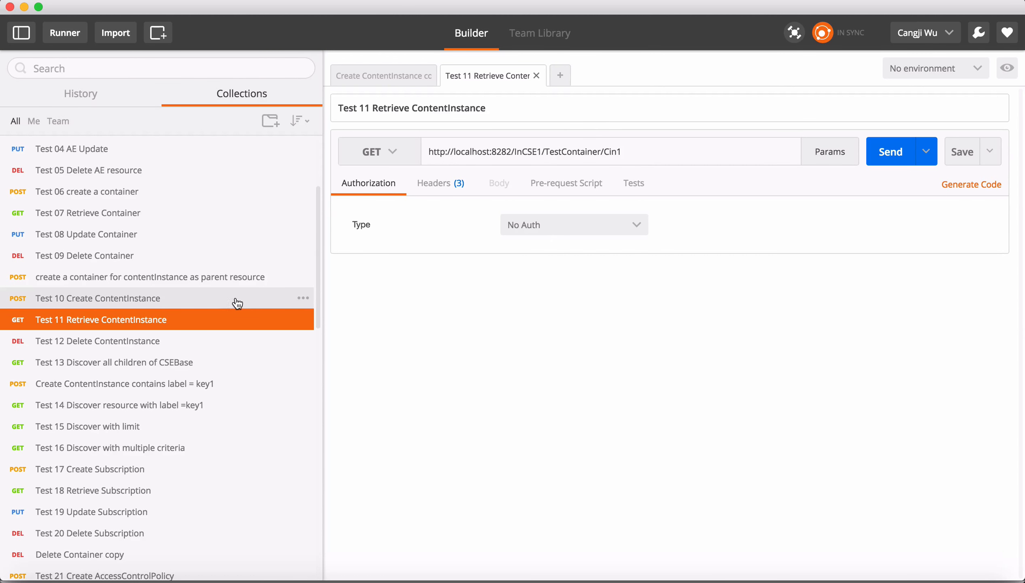
Send the Test 10 Create ContentInstance request to InCSE1/TestContainer and review the response.
left_click(217, 300)
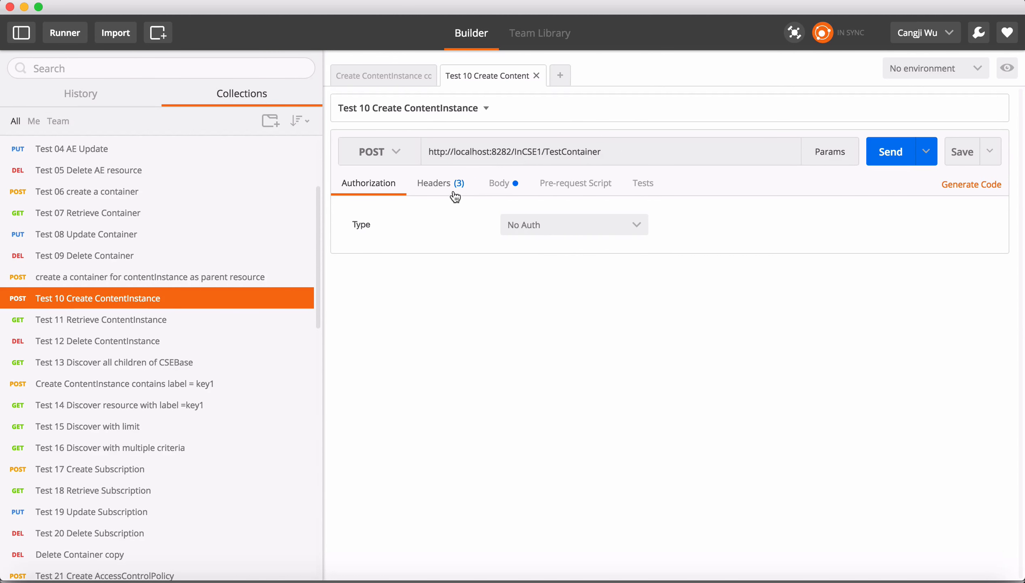
left_click(512, 193)
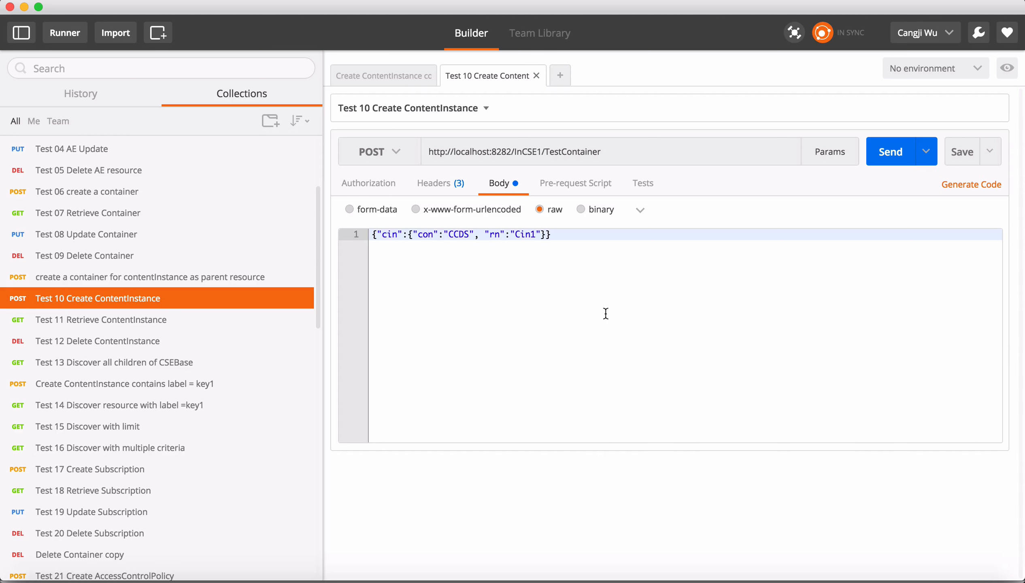
left_click(890, 159)
scroll(579, 362, "down", 6)
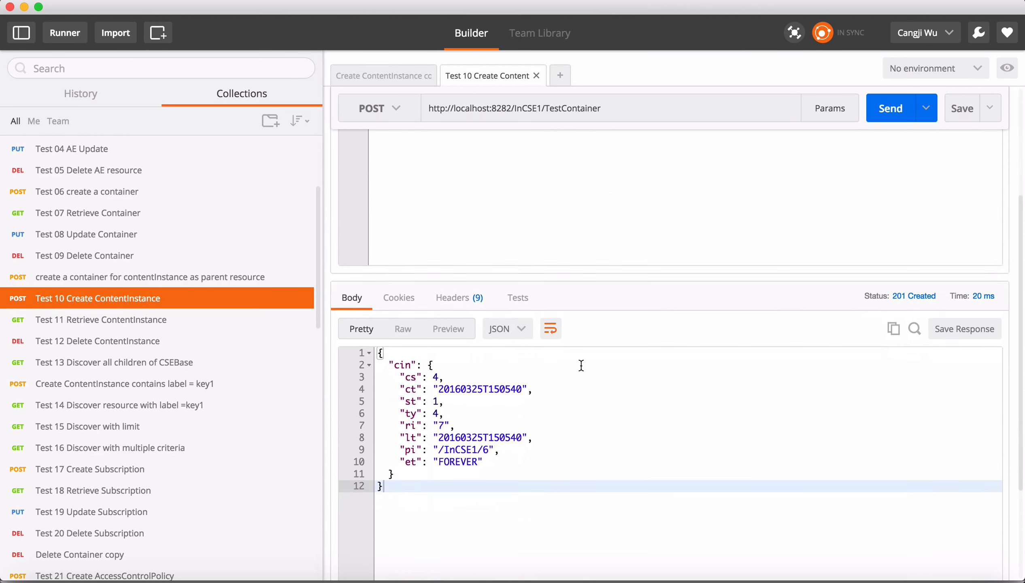
Send the Test 11 Retrieve ContentInstance and Test 12 Delete ContentInstance requests for TestContainer/Cin1.
left_click(175, 321)
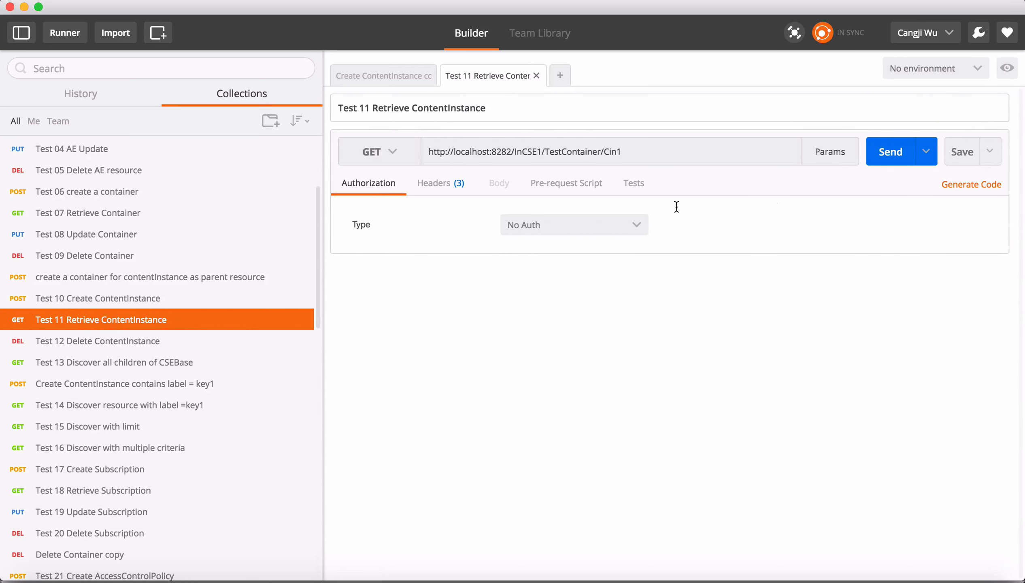
left_click(877, 164)
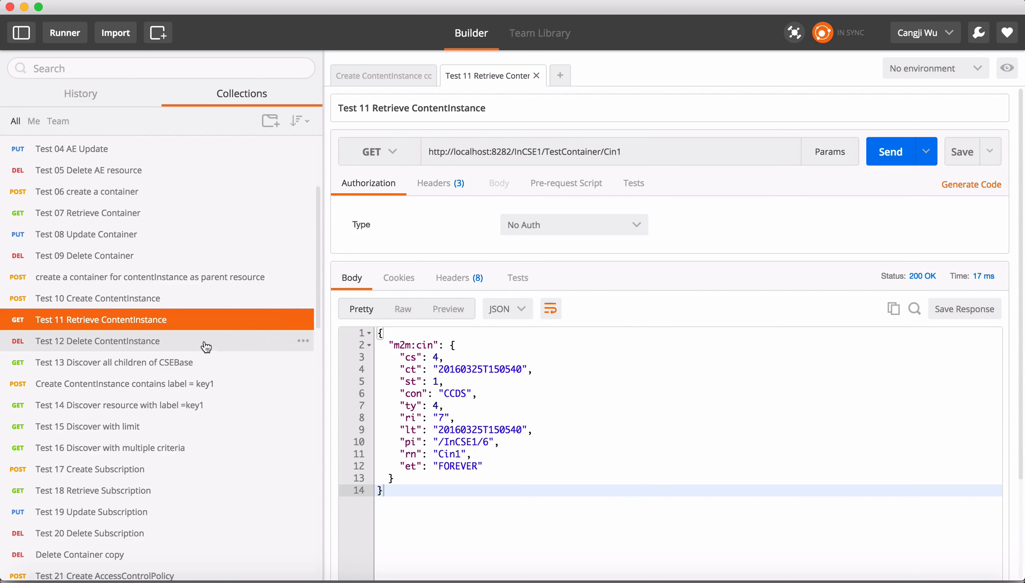
left_click(269, 337)
left_click(881, 158)
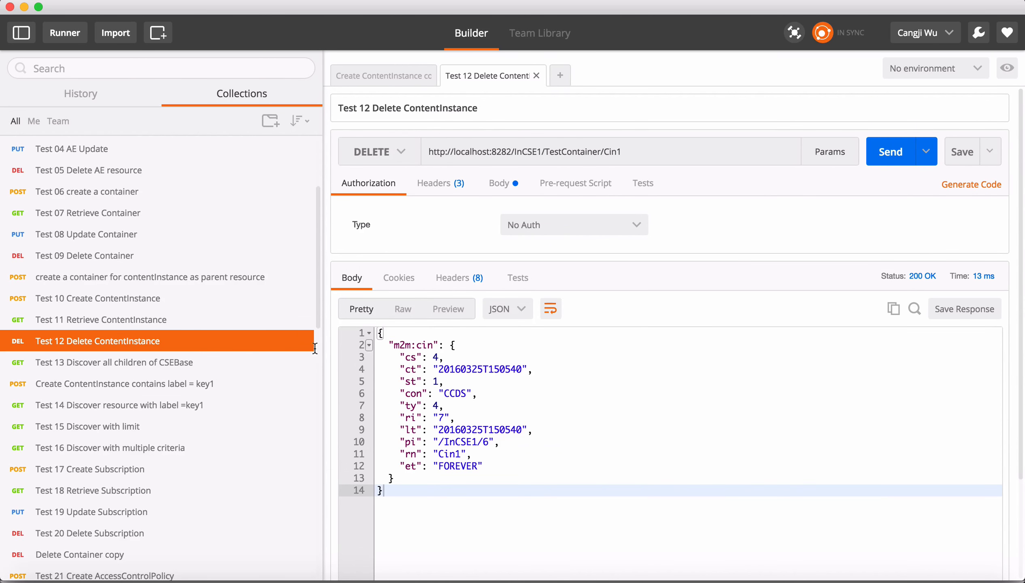
Send the Test 02 AE registers to its registrar CSE request to InCSE1.
scroll(227, 403, "down", 2)
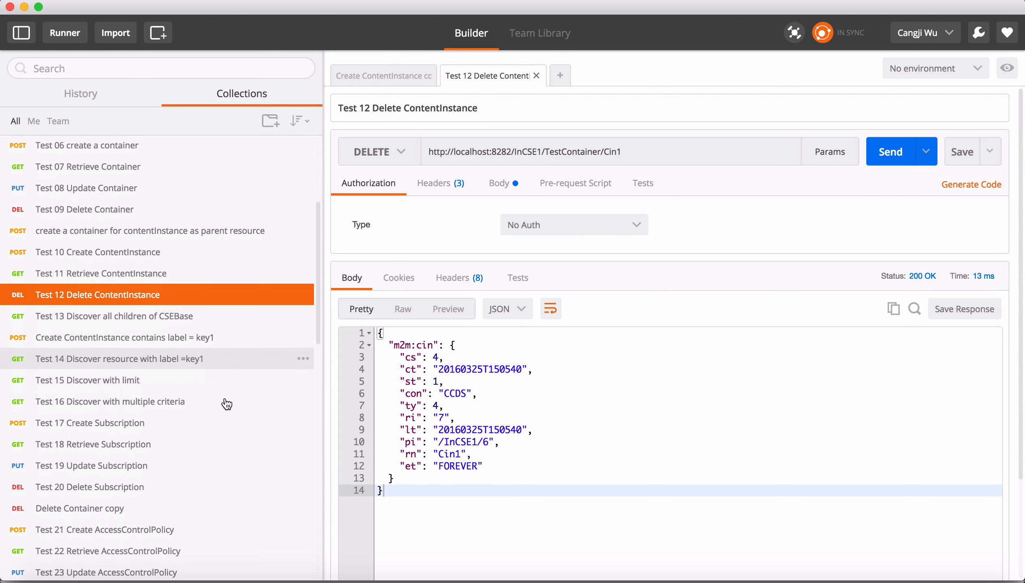
left_click(208, 322)
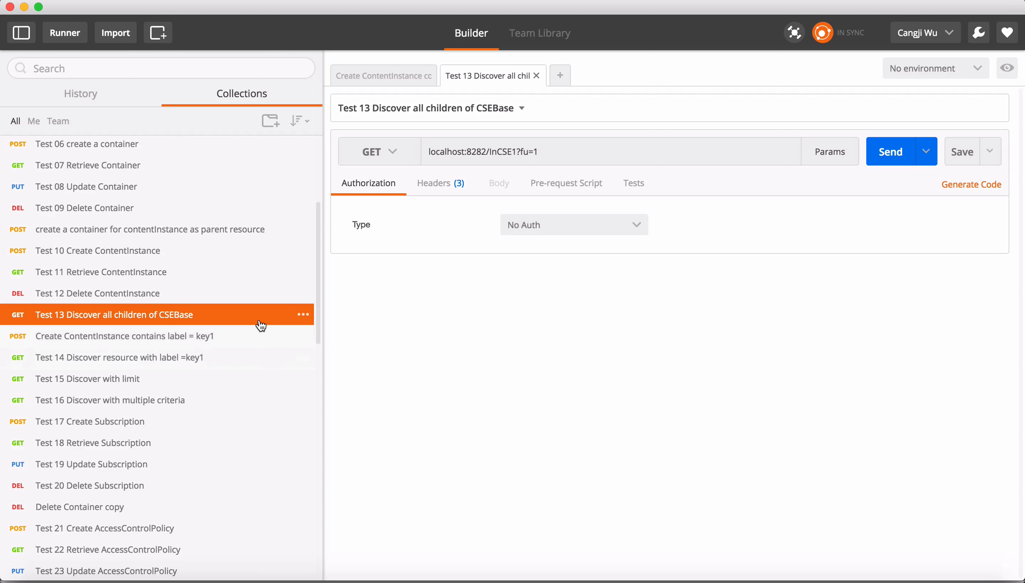
scroll(259, 323, "up", 1)
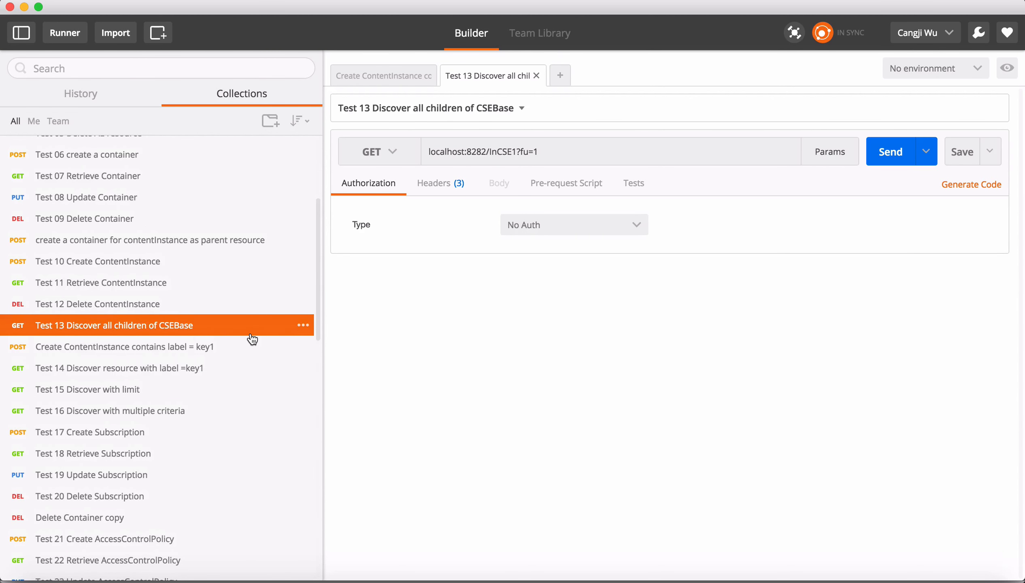
scroll(252, 338, "down", 3)
scroll(272, 300, "up", 3)
scroll(270, 298, "up", 15)
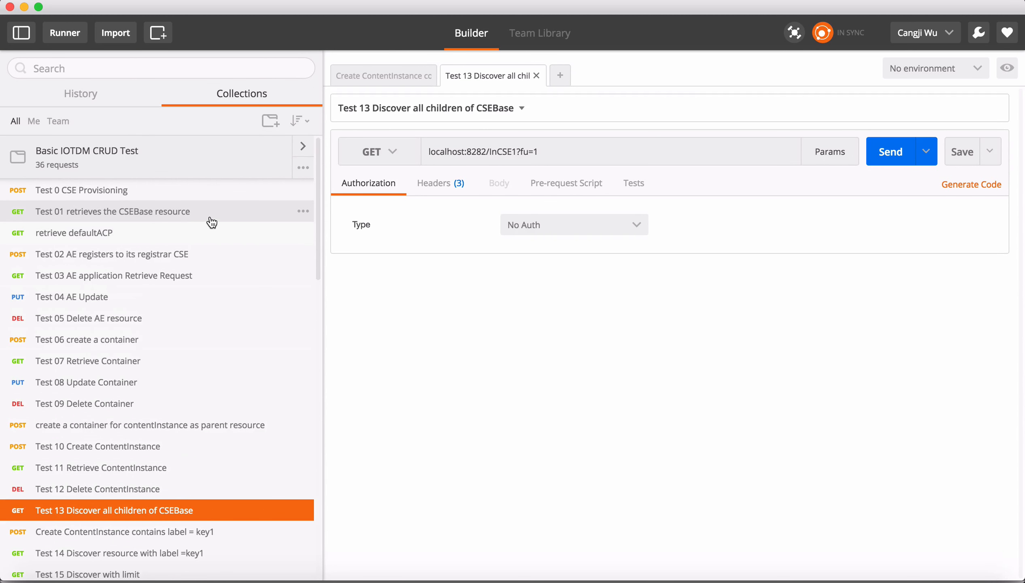
left_click(185, 255)
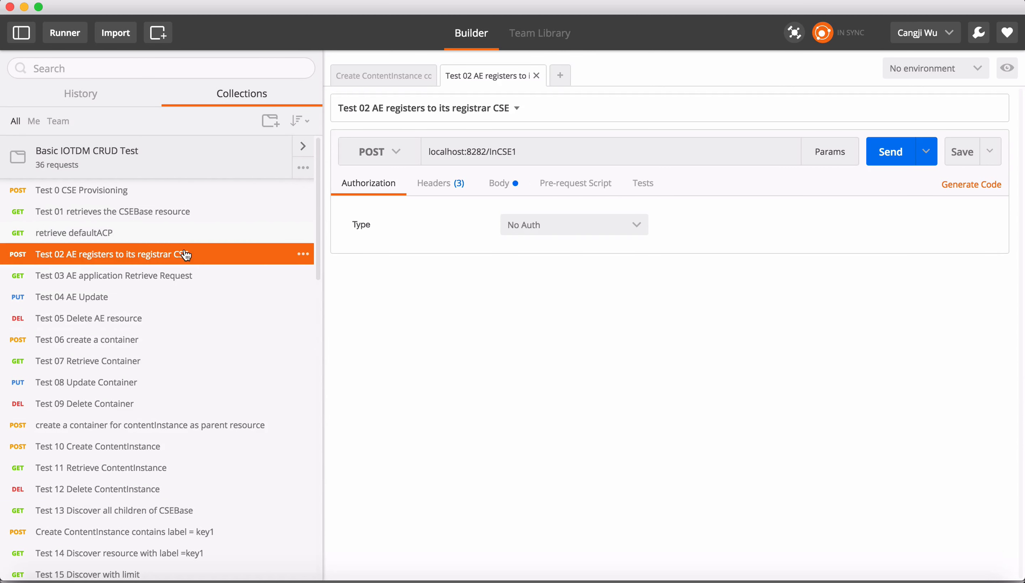
left_click(883, 158)
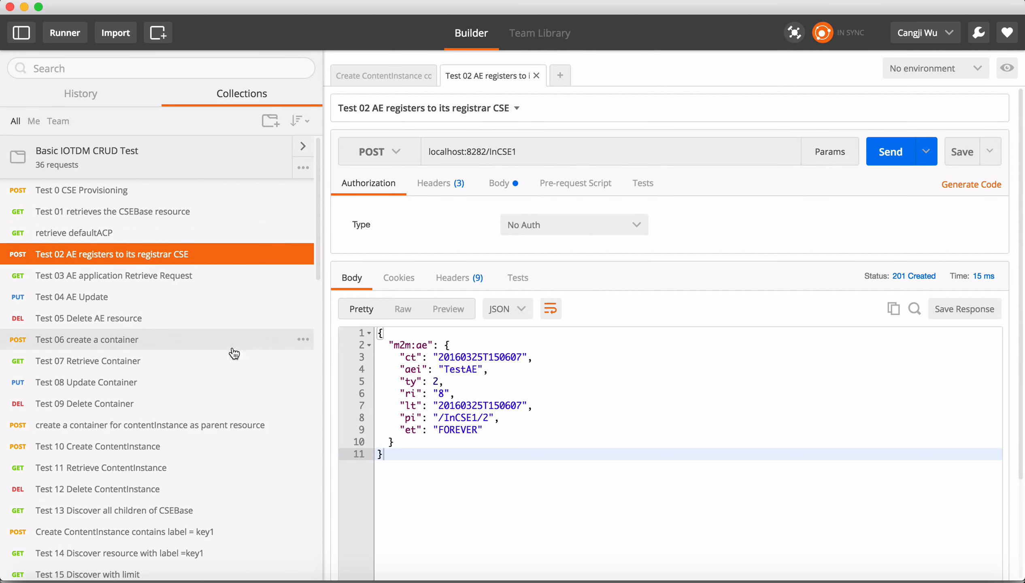
Send the Test 06 create a container request to InCSE1.
scroll(162, 285, "down", 2)
scroll(172, 312, "down", 1)
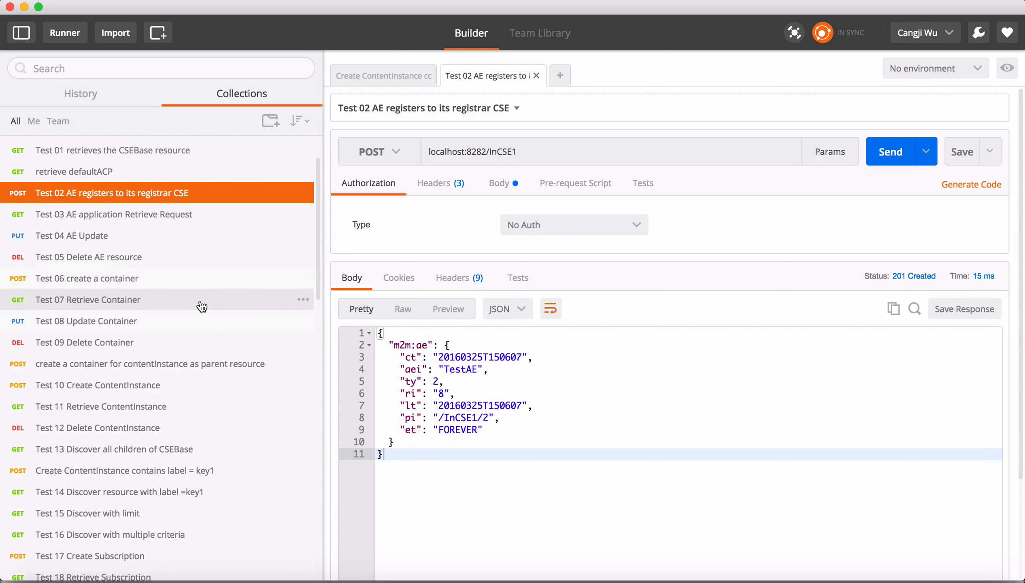
left_click(196, 284)
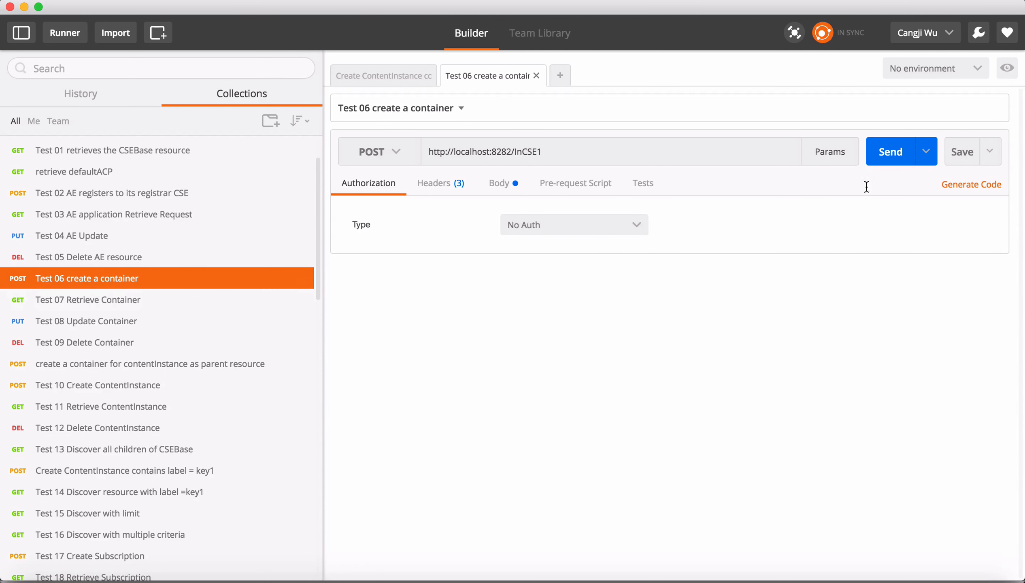
left_click(890, 151)
scroll(179, 415, "down", 2)
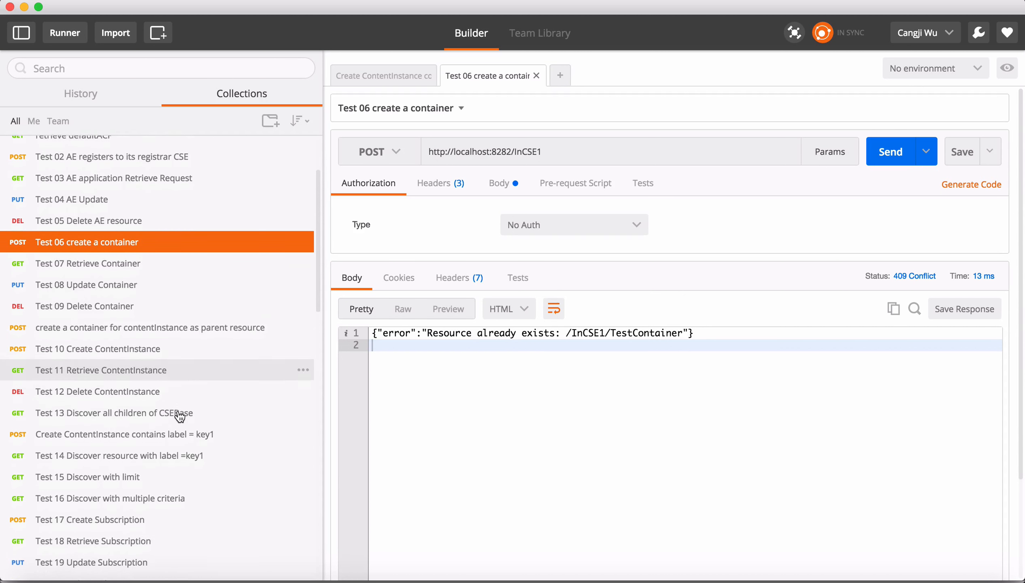
scroll(180, 415, "down", 1)
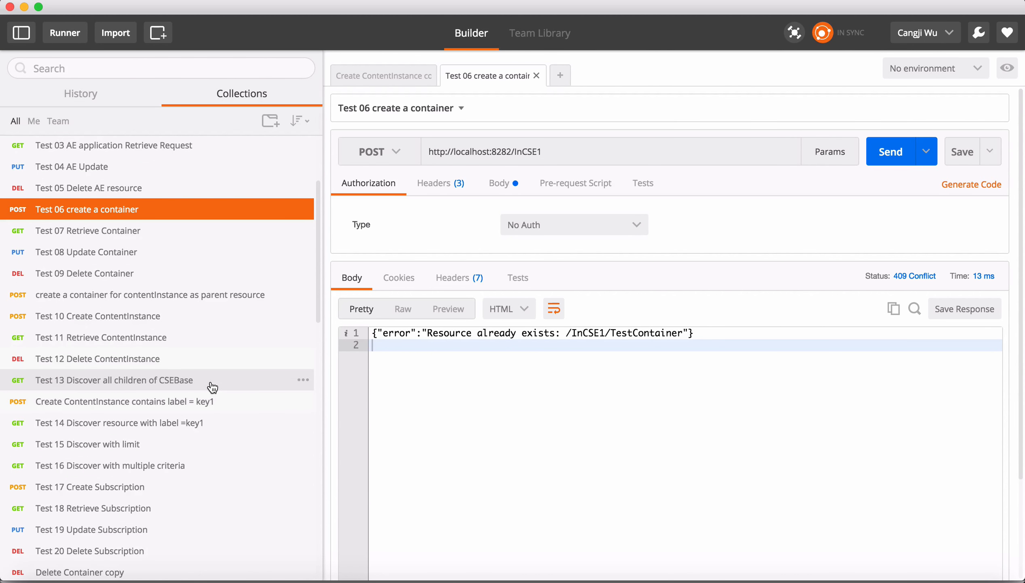
Check the body of the Create ContentInstance contains label = key1 request and send it to InCSE1/TestContainer.
left_click(212, 407)
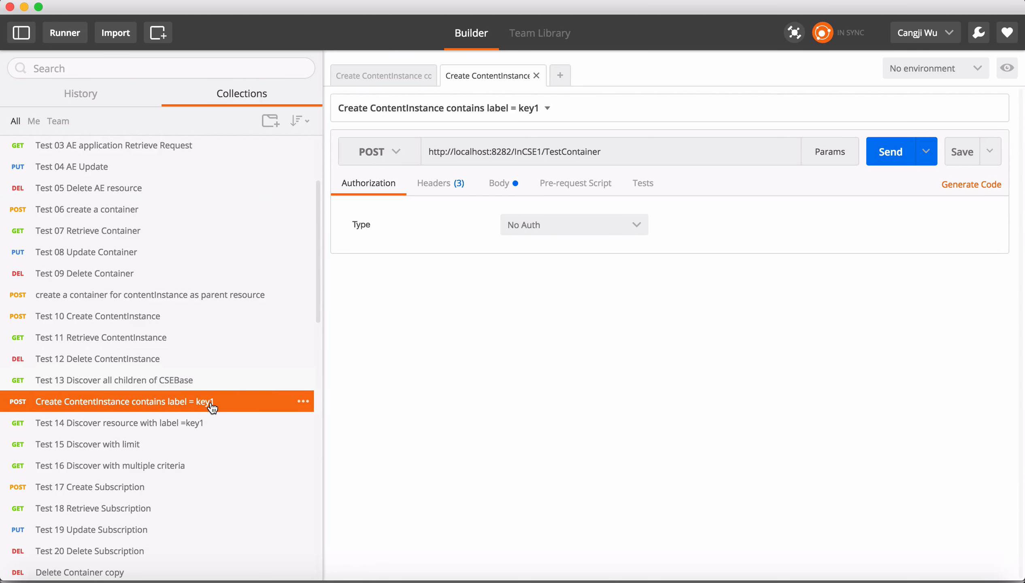
scroll(302, 343, "down", 2)
scroll(284, 424, "down", 1)
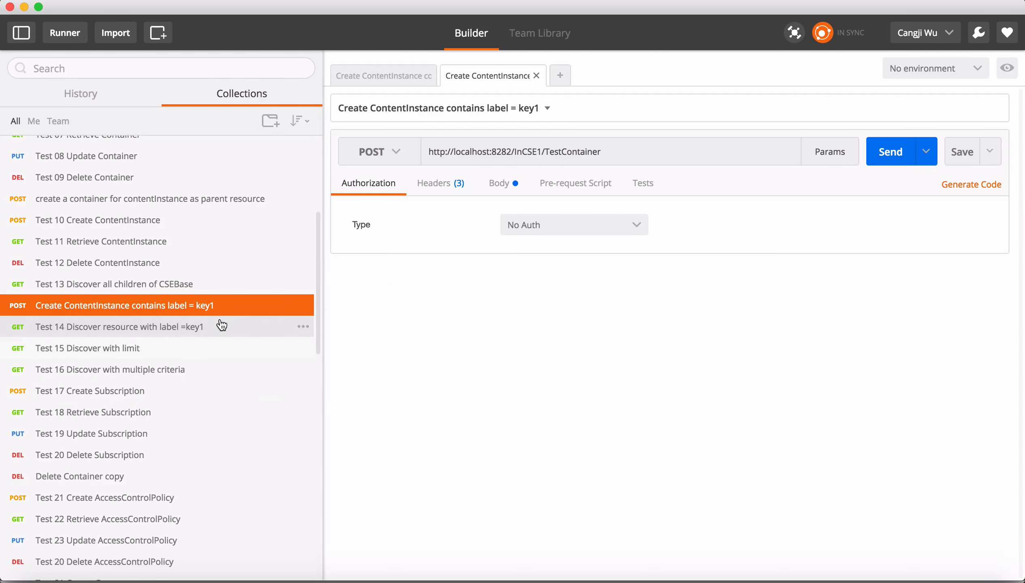
left_click(509, 187)
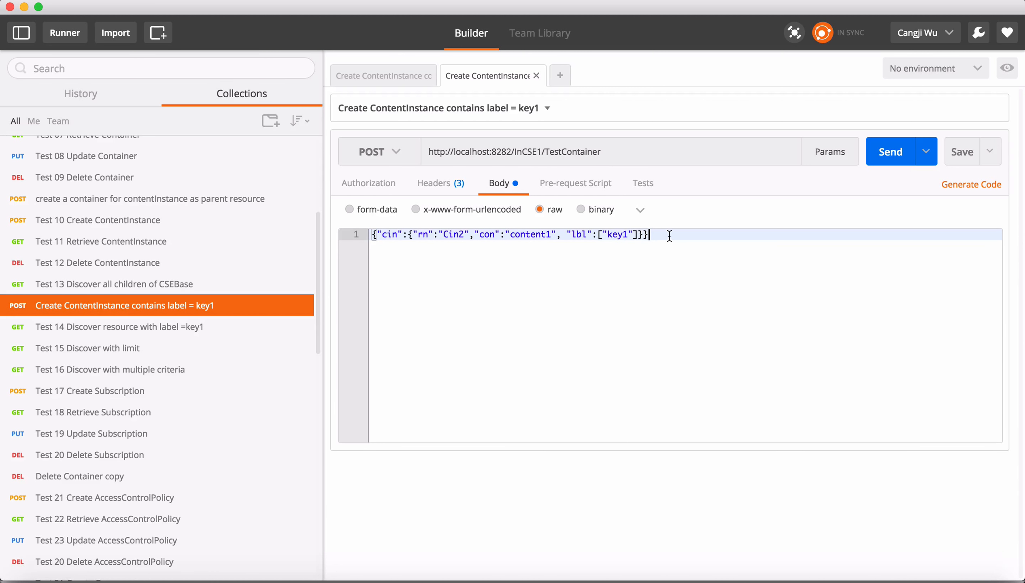
left_click(889, 155)
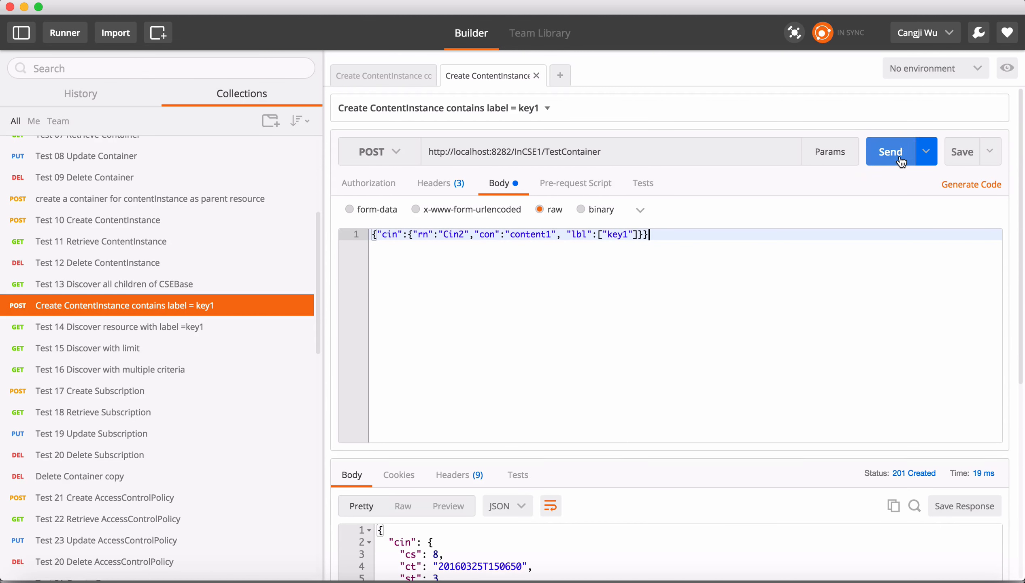
Send the Test 14 Discover resource with label =key1 request and review the response.
scroll(569, 390, "down", 2)
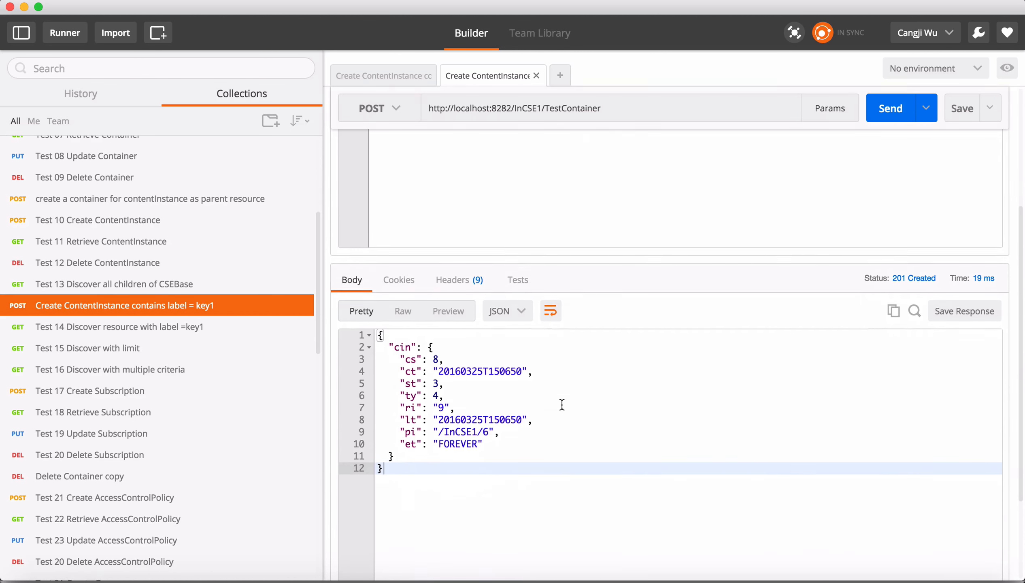
left_click(184, 335)
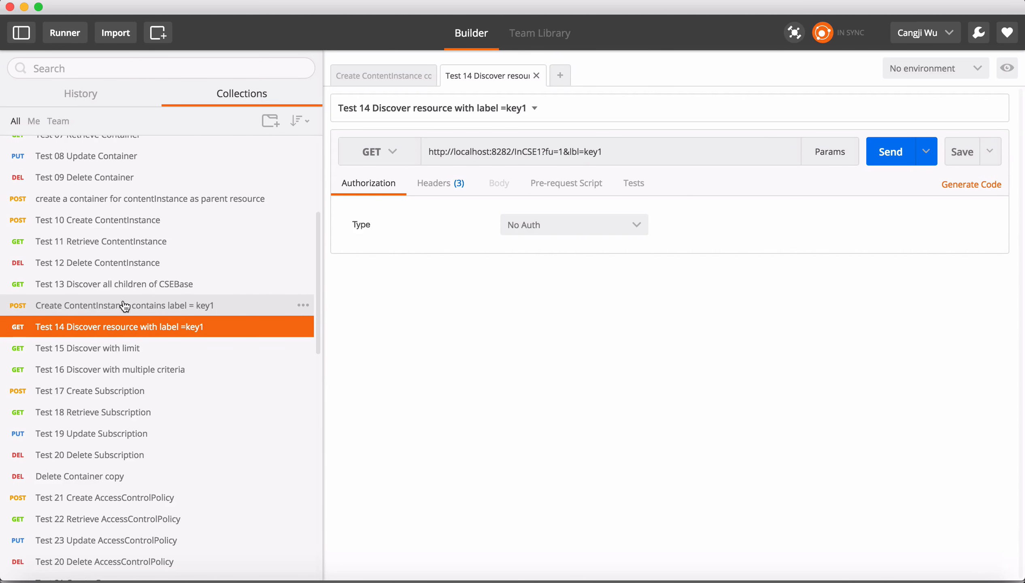
left_click(897, 160)
scroll(582, 412, "down", 2)
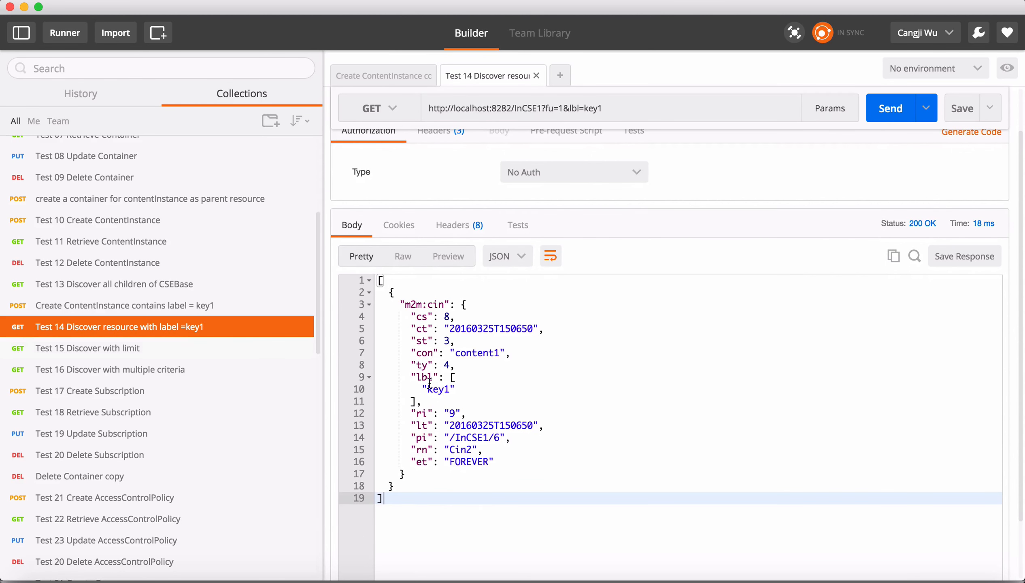
scroll(497, 383, "up", 1)
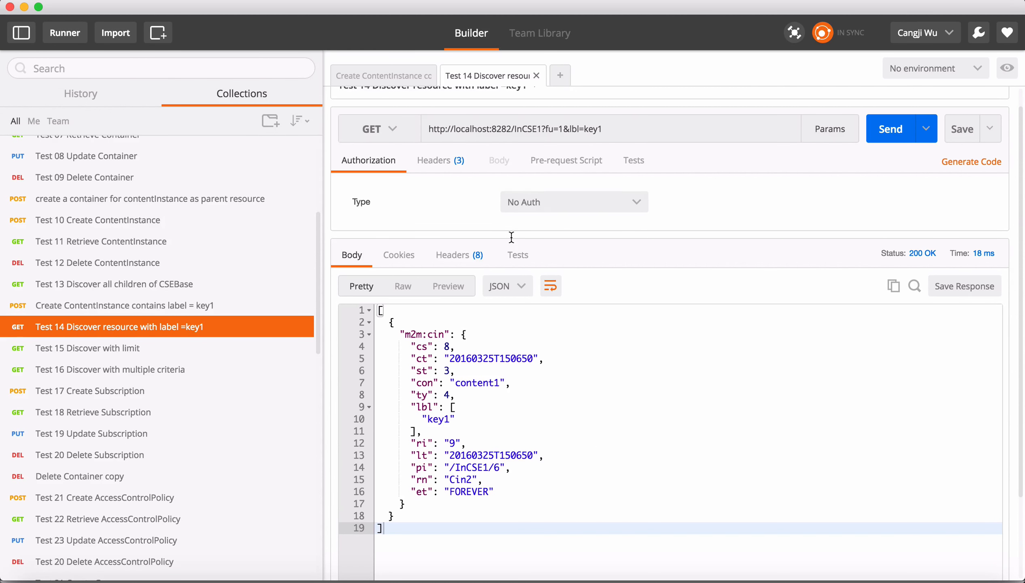
Send the Test 15 Discover with limit request and examine the resources in the response.
left_click(182, 353)
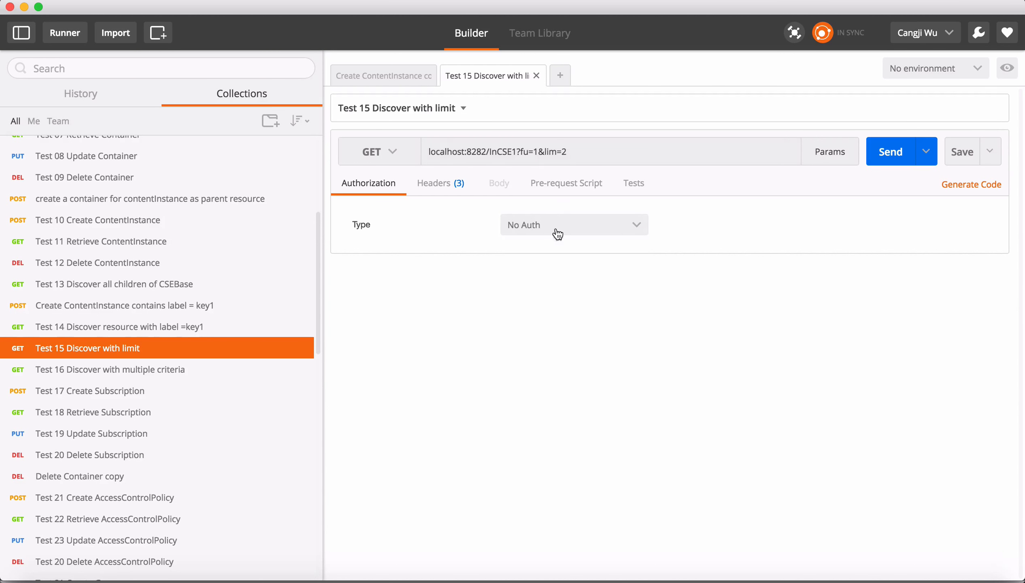
left_click(890, 153)
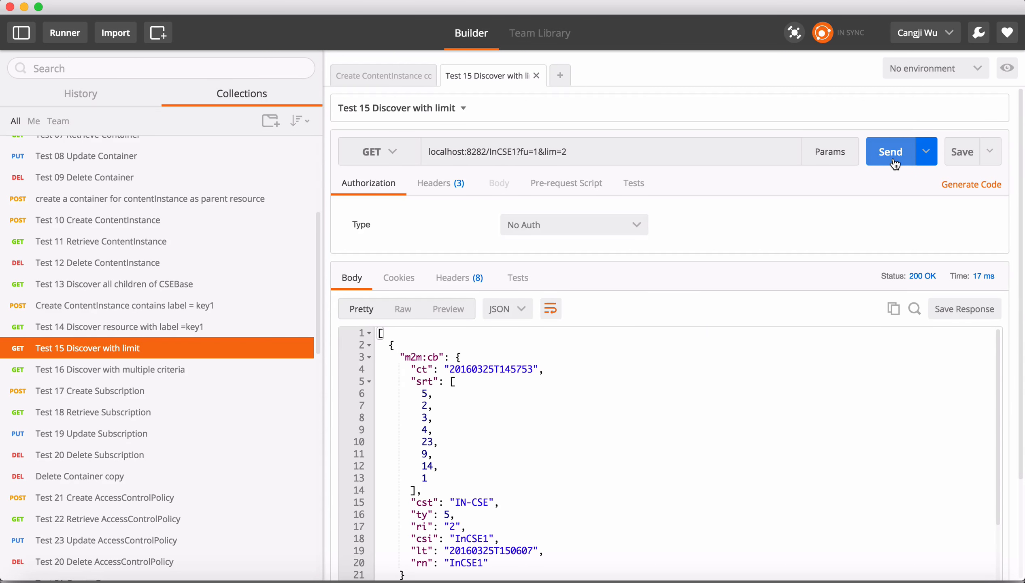
scroll(572, 425, "down", 5)
scroll(571, 424, "down", 3)
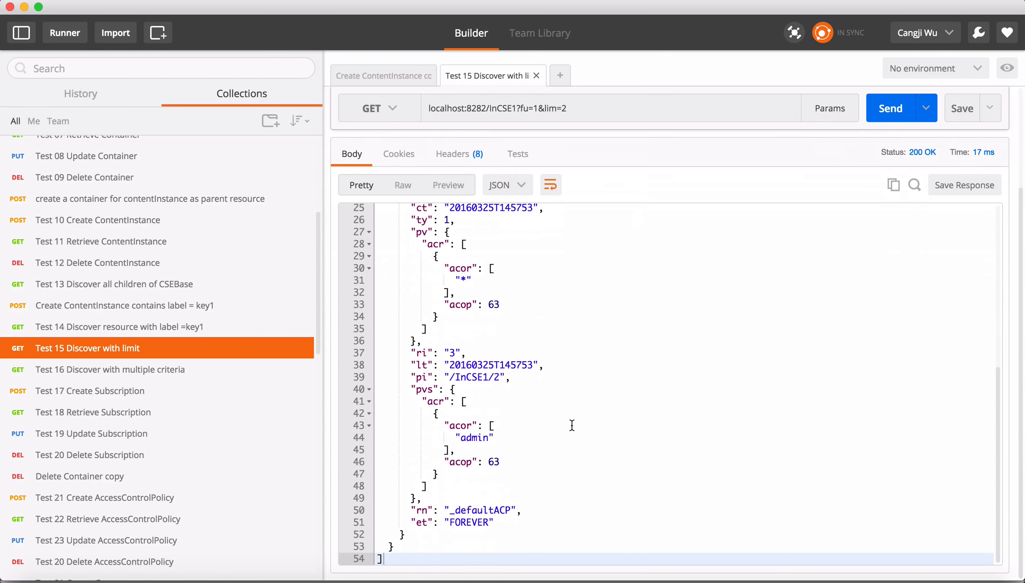
scroll(538, 461, "up", 8)
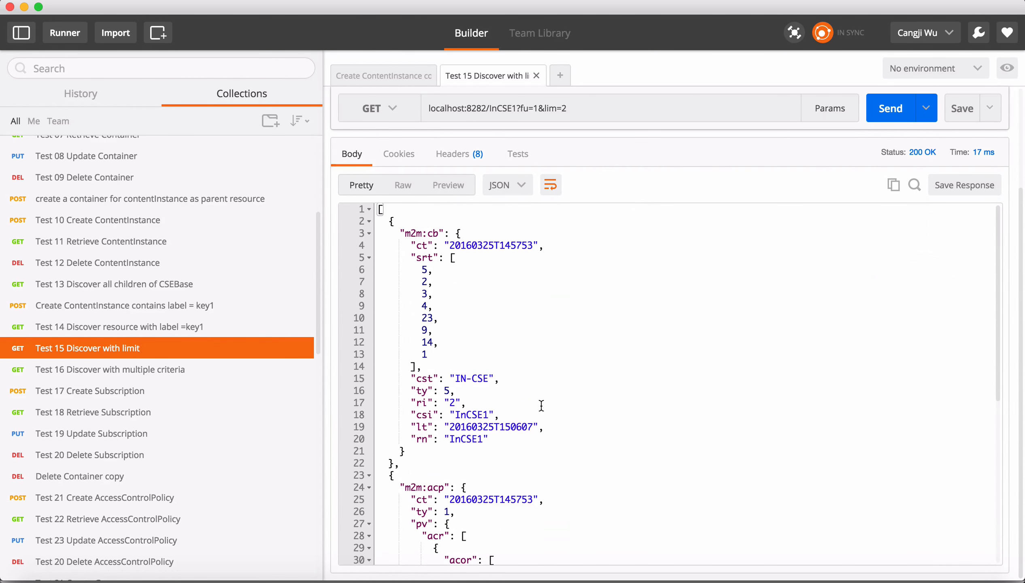
left_click_drag(393, 463, 374, 258)
left_click(478, 310)
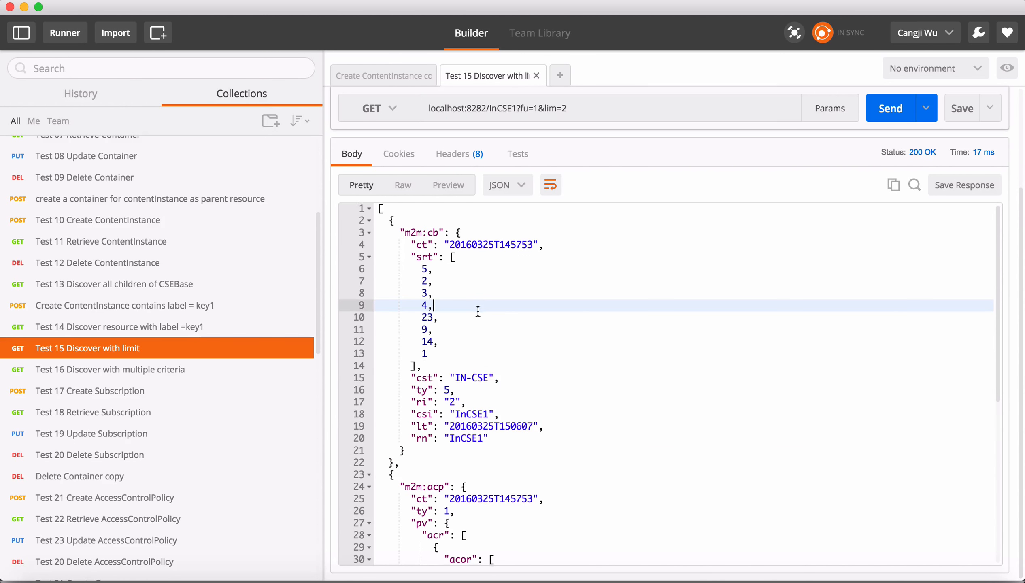
scroll(478, 311, "down", 4)
scroll(420, 377, "down", 2)
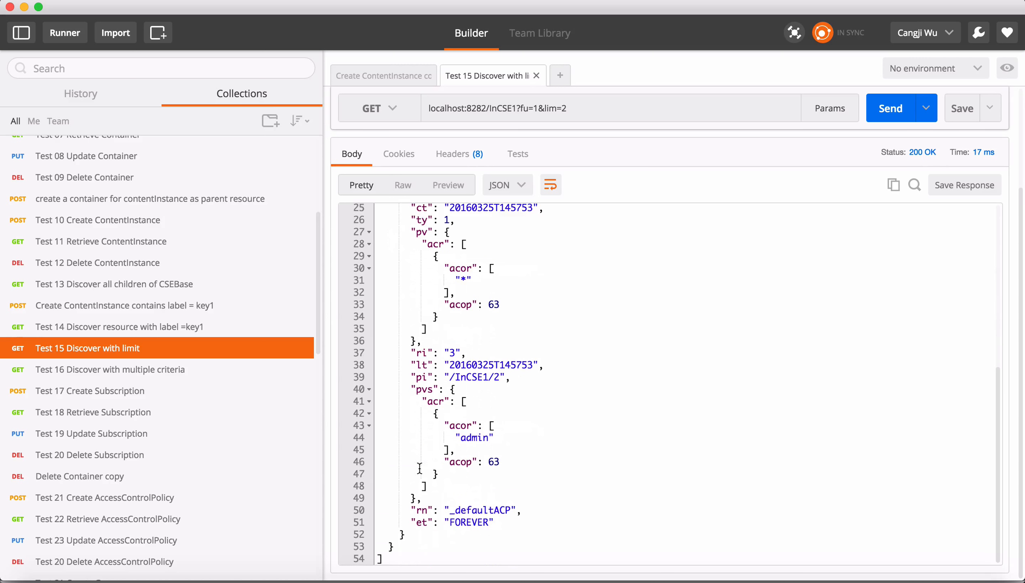
scroll(508, 315, "up", 5)
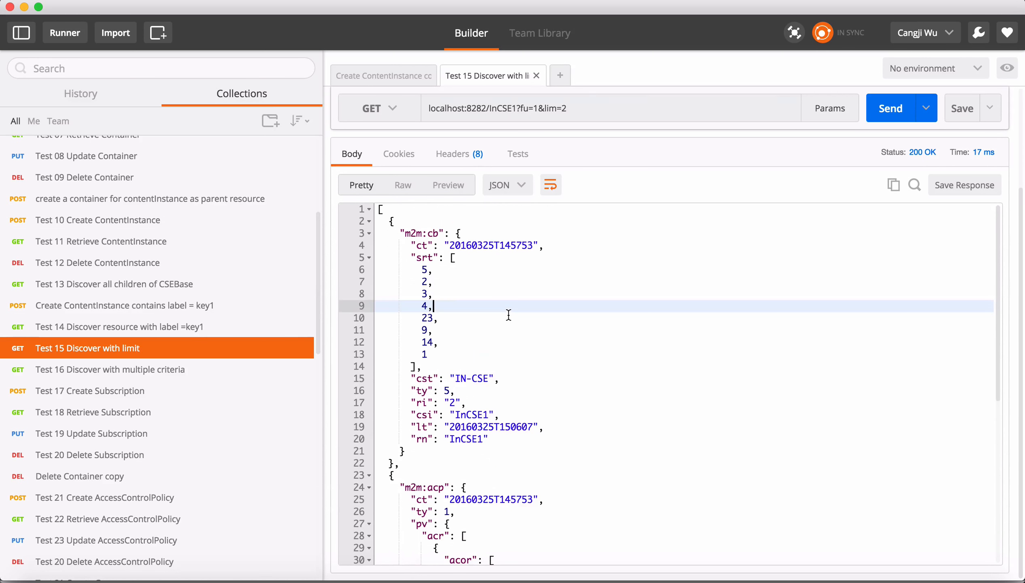
Change the Test 15 URL limit to lim=3 and resend the discovery request.
left_click(585, 112)
key("BackSpace")
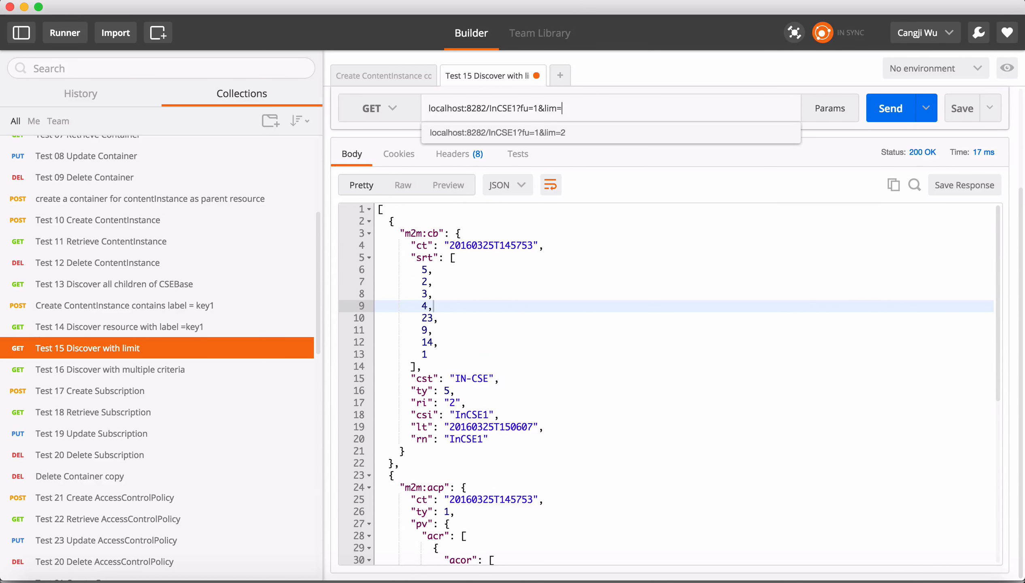
type("3")
left_click(706, 328)
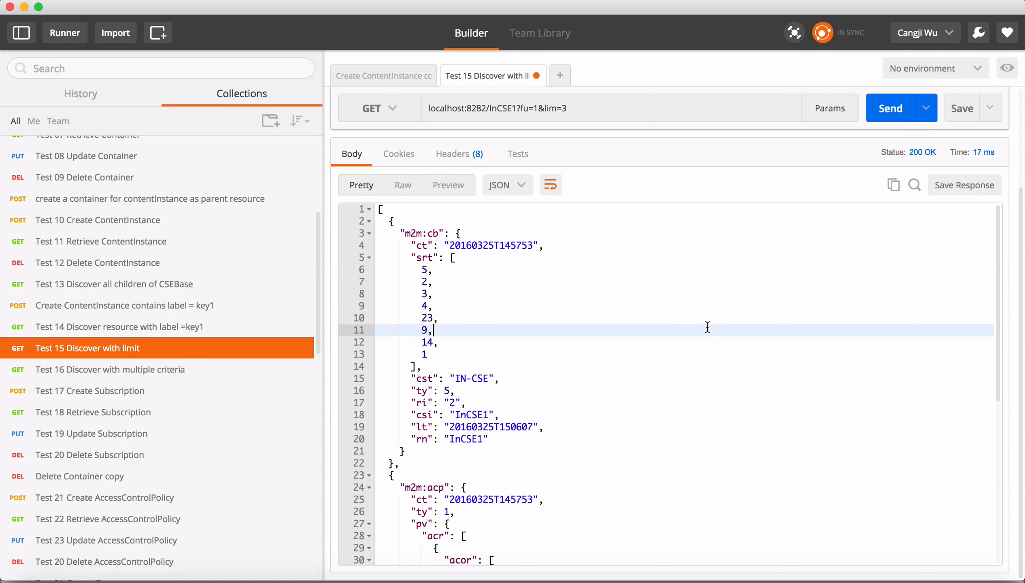
left_click(899, 108)
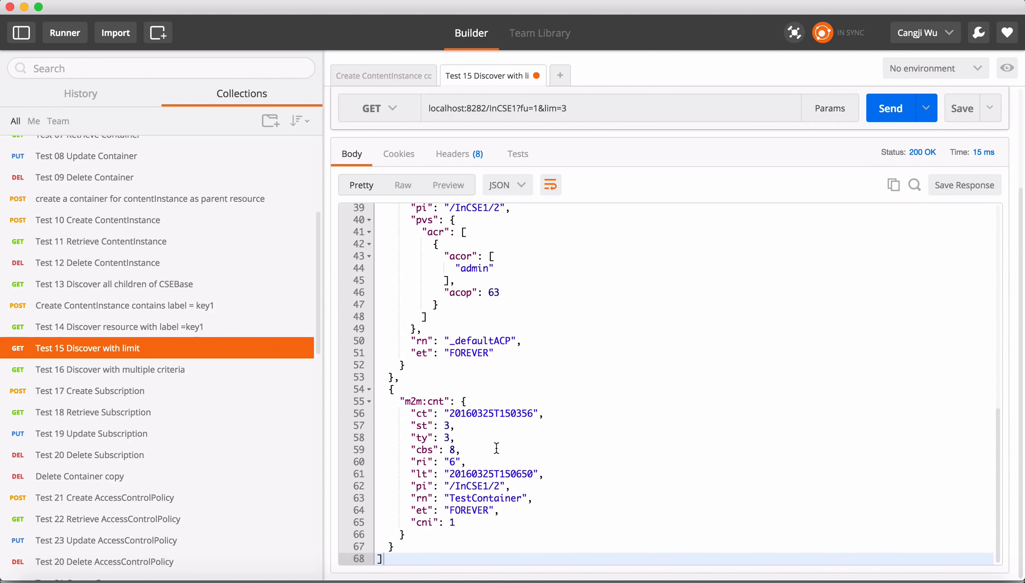
Open the Test 17 Create Subscription request and examine the nu, nct and rn values in its body.
left_click(215, 371)
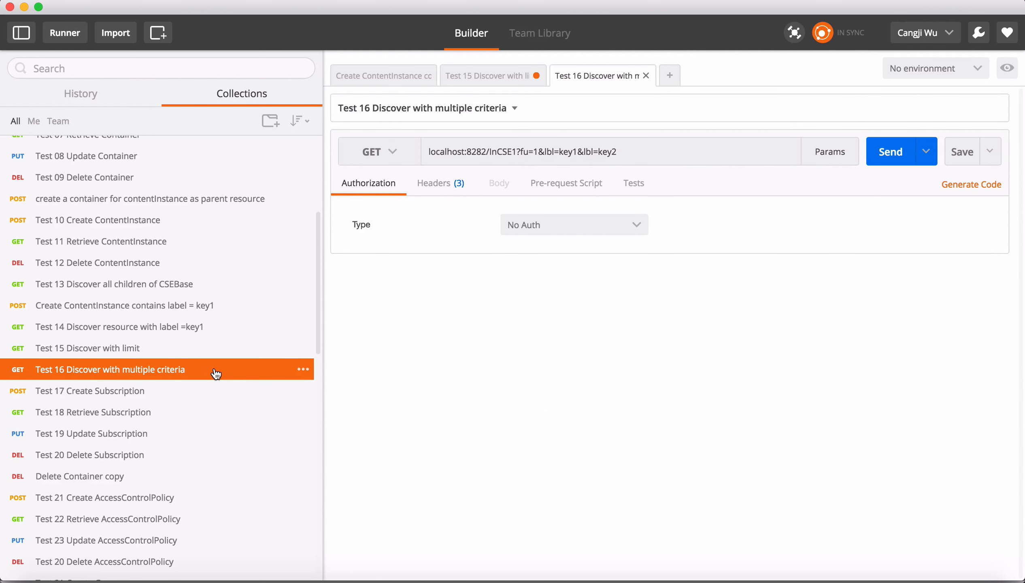
left_click(208, 398)
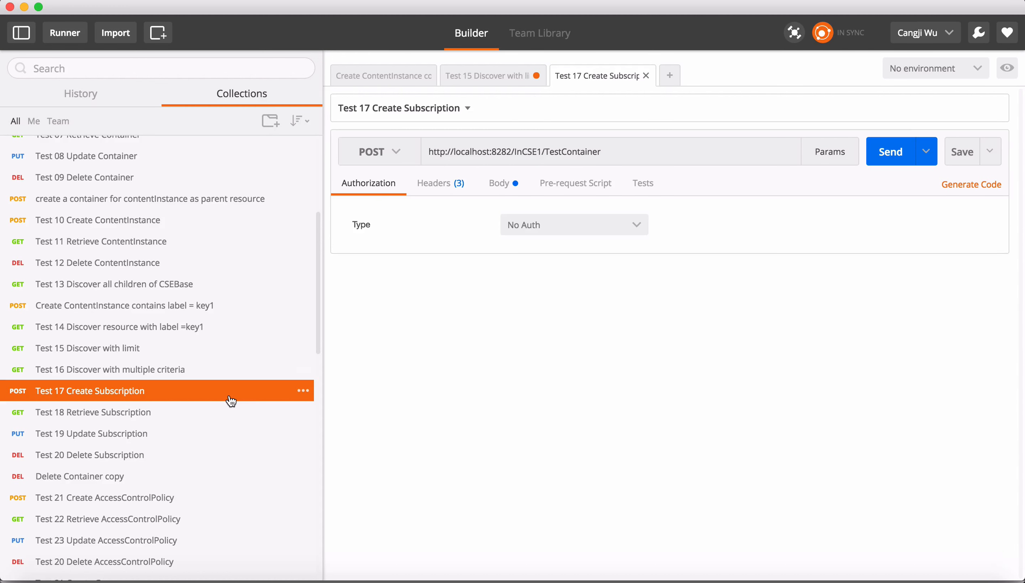
left_click(512, 191)
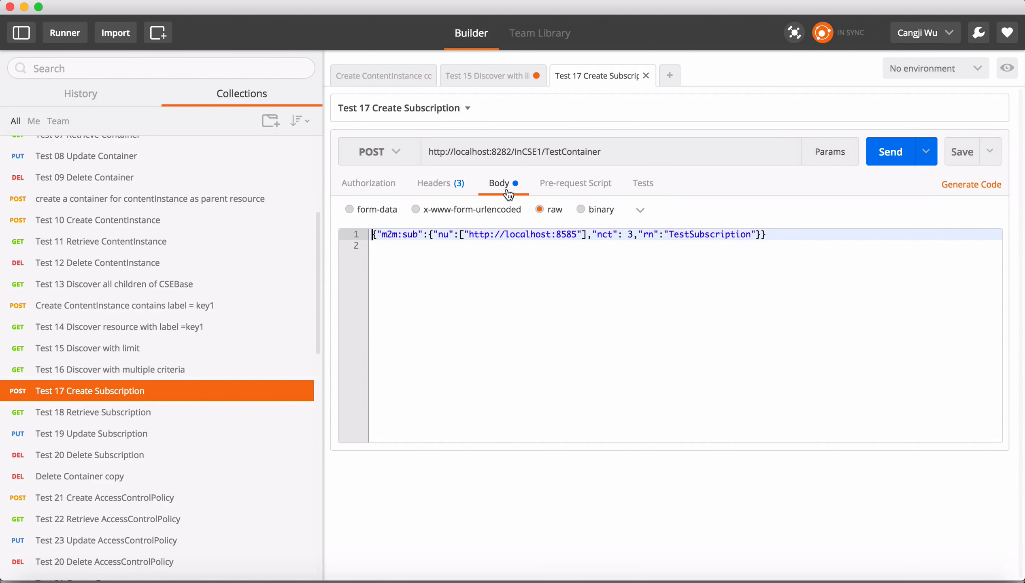
left_click(491, 268)
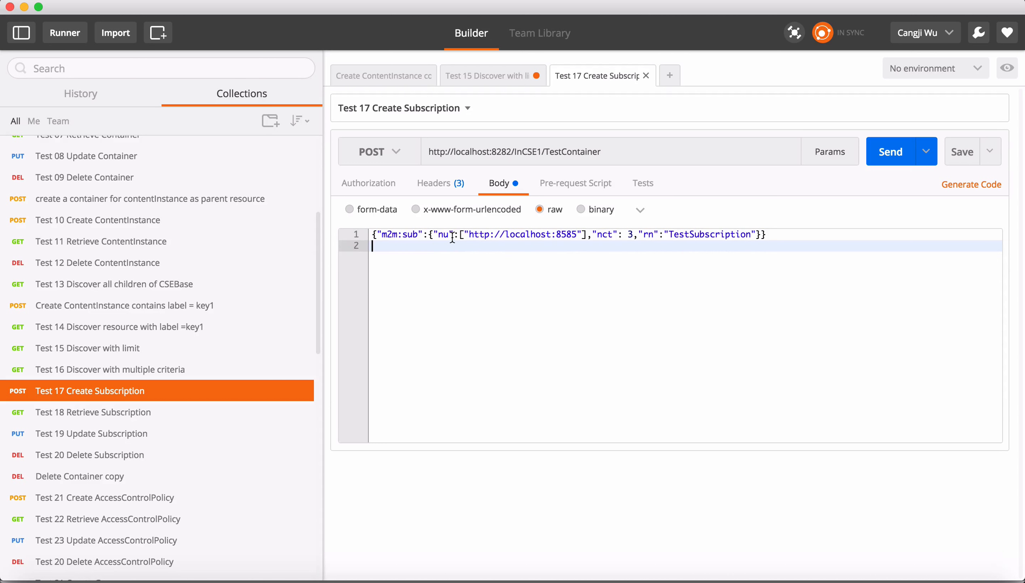
left_click_drag(438, 234, 560, 242)
left_click(550, 265)
Browse the Test 18 to Test 20 subscription requests and the Delete Container copy request.
left_click(160, 413)
left_click(164, 433)
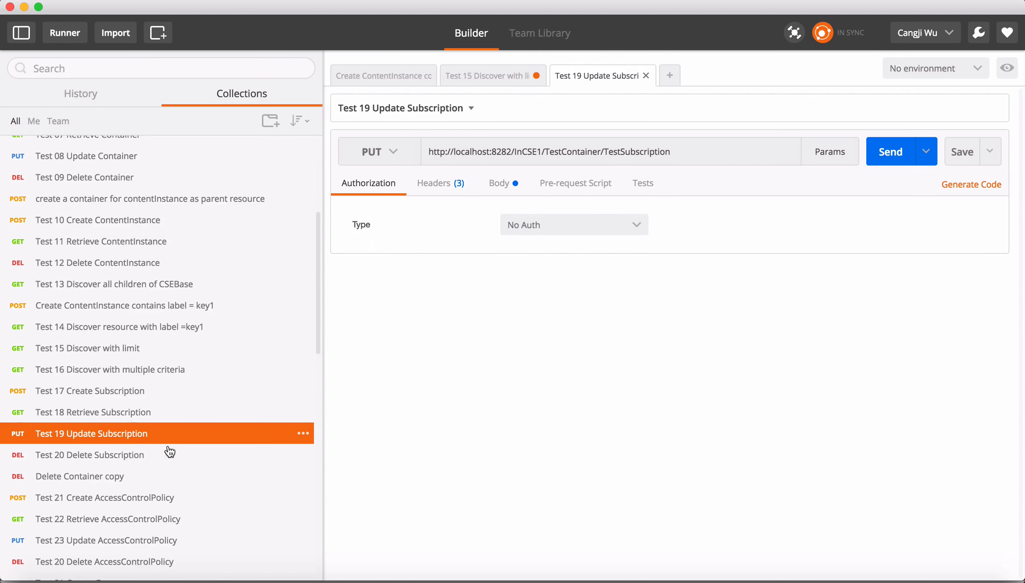
left_click(166, 455)
scroll(168, 463, "down", 2)
scroll(173, 422, "down", 2)
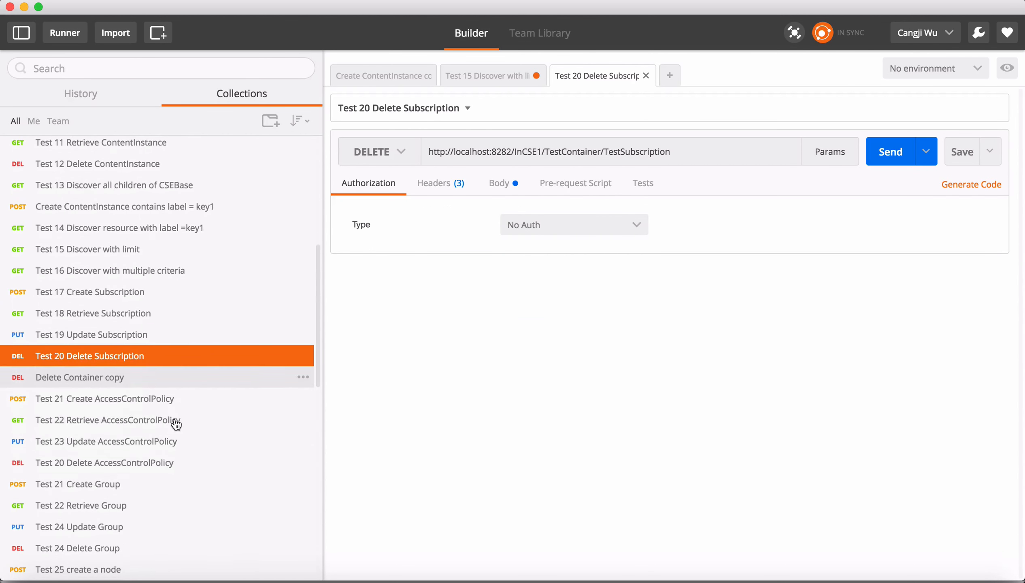
left_click(184, 381)
scroll(185, 380, "down", 7)
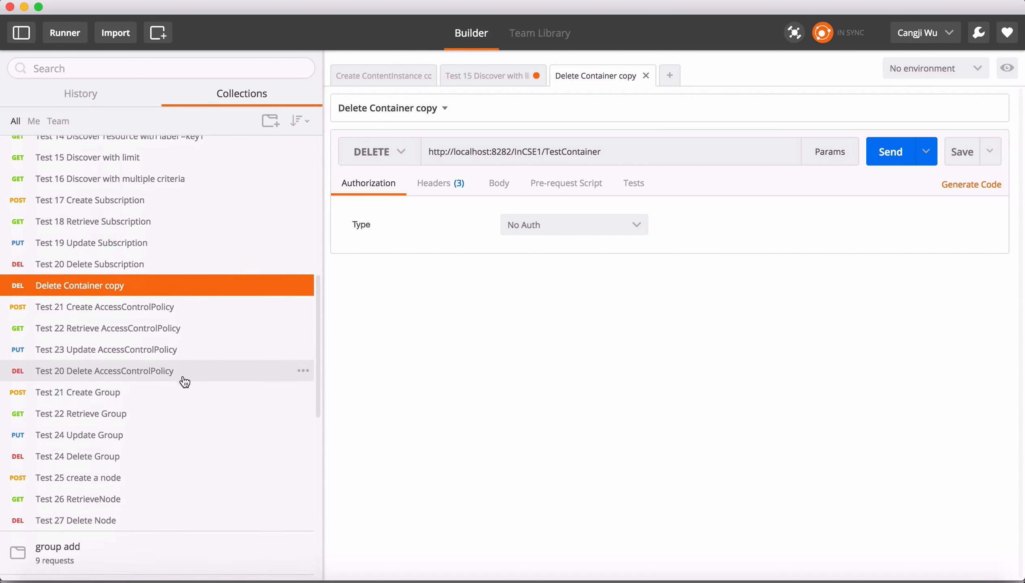
Open the Test 21 Create AccessControlPolicy request and examine the pv and pvs access control rules in its body.
left_click(194, 238)
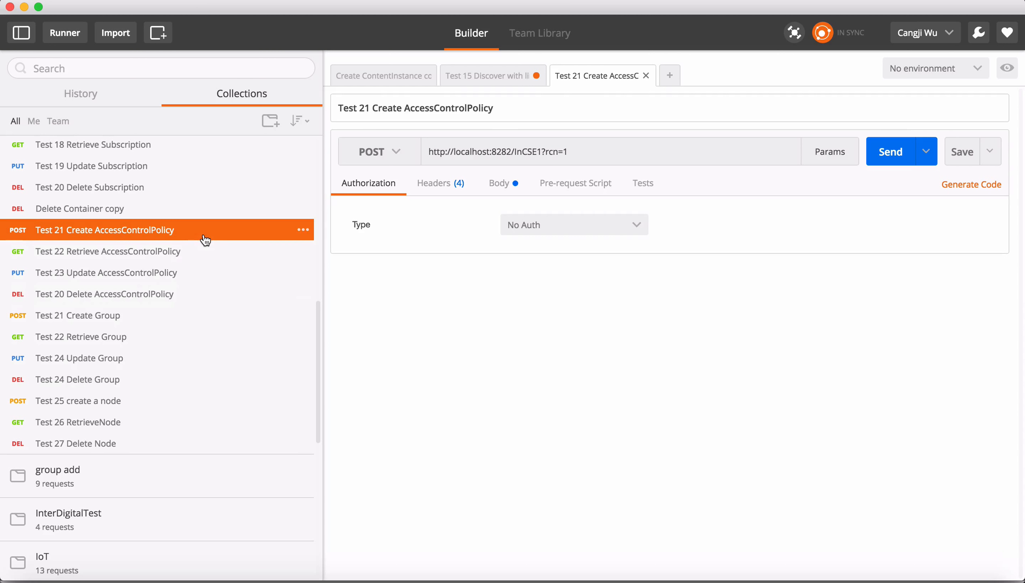
left_click(506, 188)
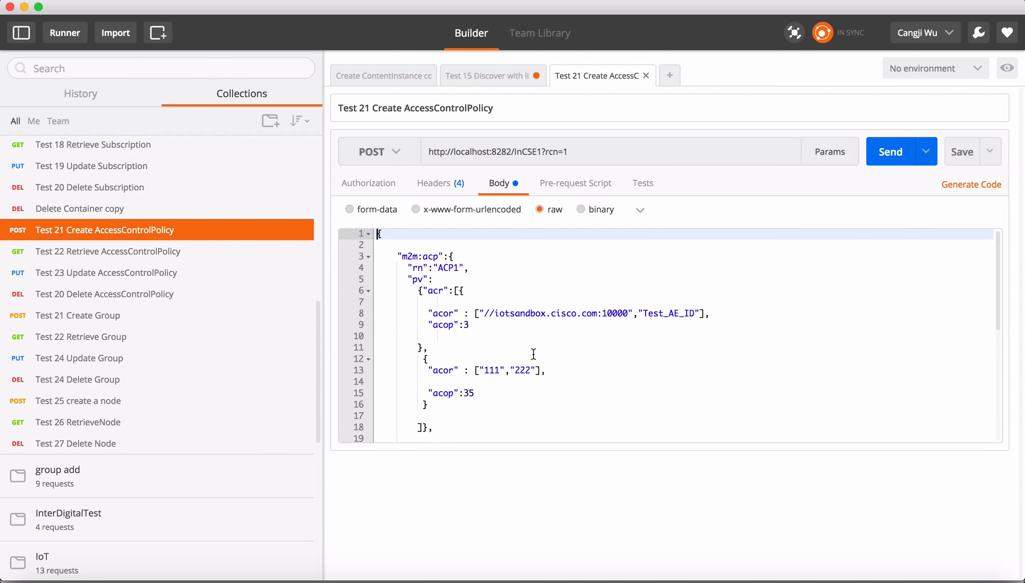
scroll(533, 353, "down", 3)
scroll(533, 353, "down", 3)
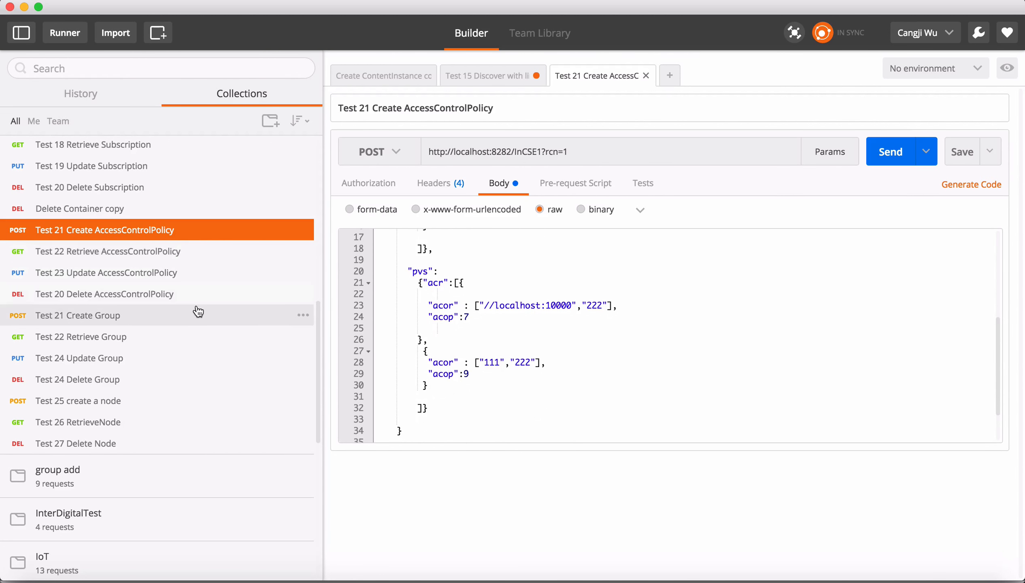
scroll(198, 309, "up", 2)
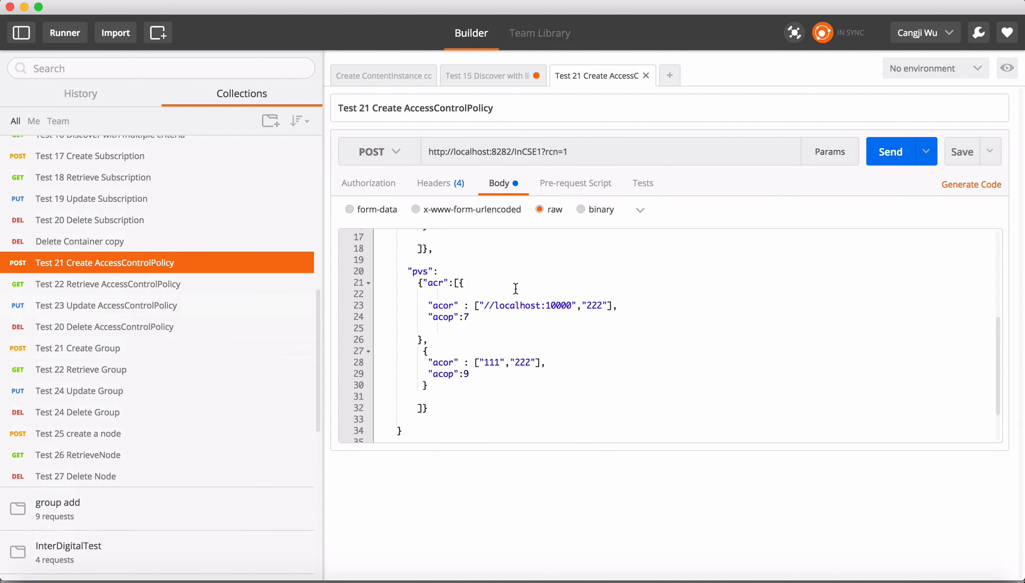
scroll(515, 288, "up", 5)
scroll(515, 288, "down", 6)
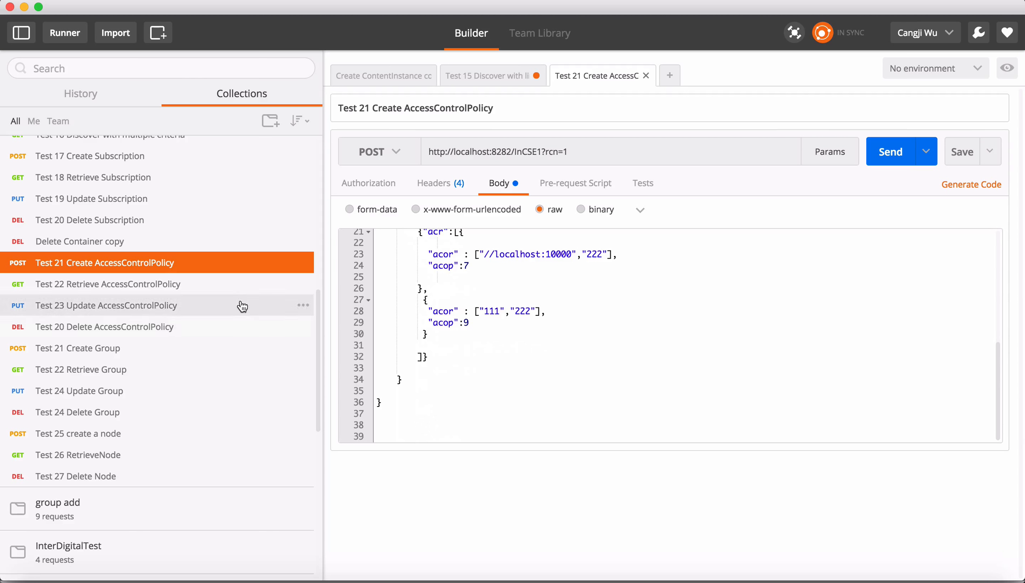
Send the Test 21 Create AccessControlPolicy request and examine the m2m:acp response.
left_click(889, 153)
scroll(585, 417, "down", 4)
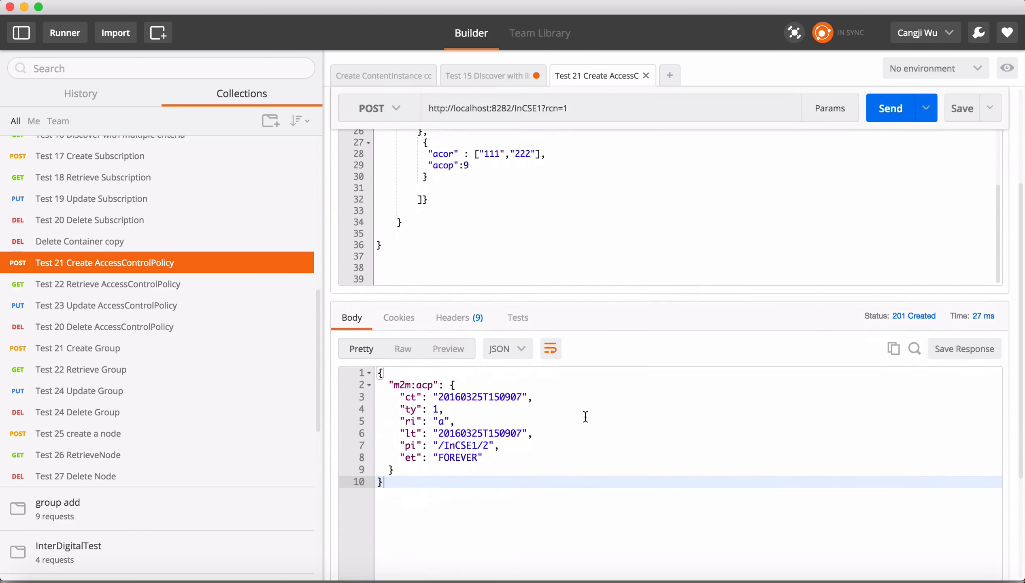
scroll(570, 367, "up", 5)
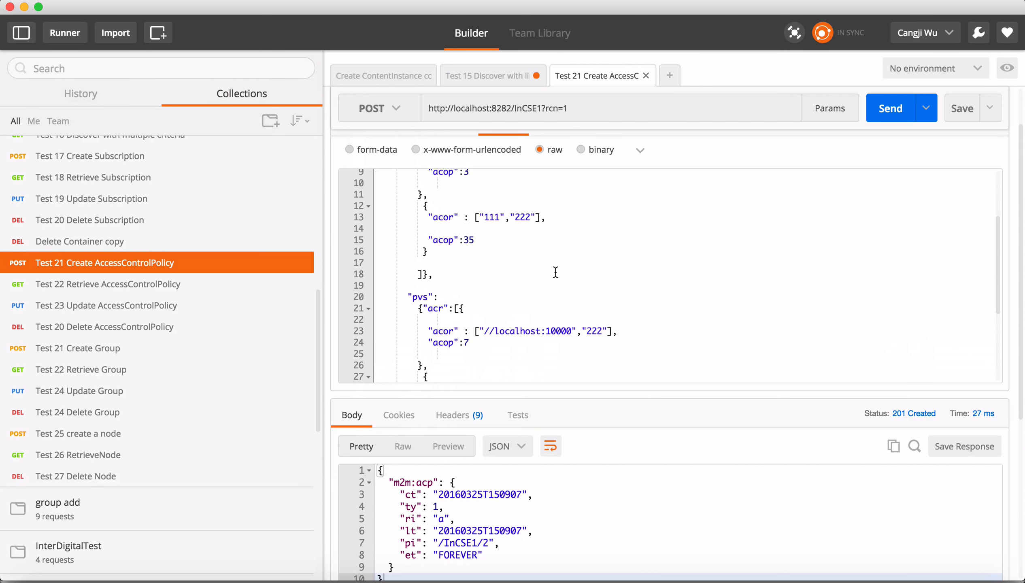
Open the Test 10 Create ContentInstance request and examine its cin body.
scroll(189, 276, "up", 4)
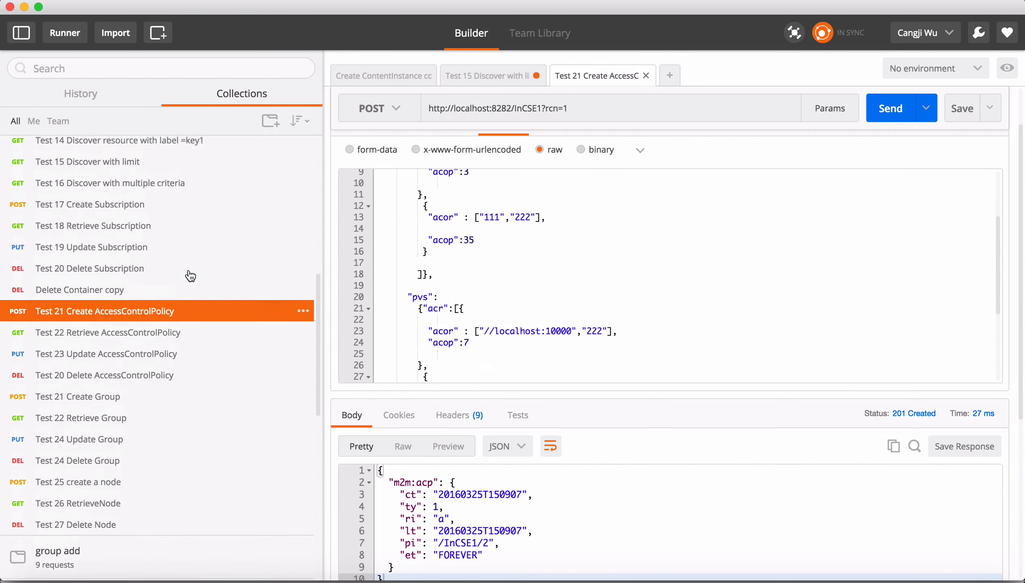
scroll(185, 217, "up", 3)
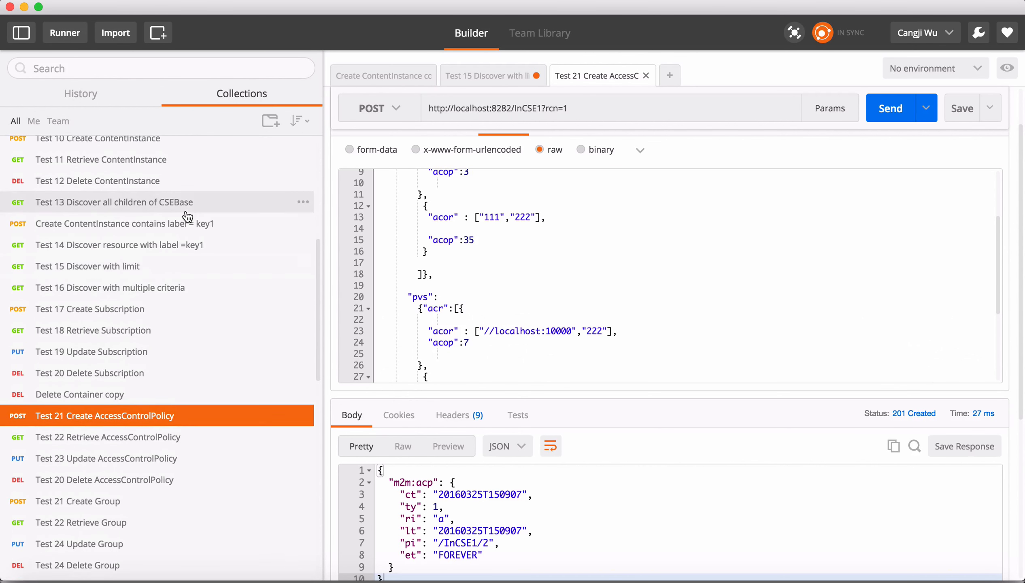
scroll(185, 198, "up", 2)
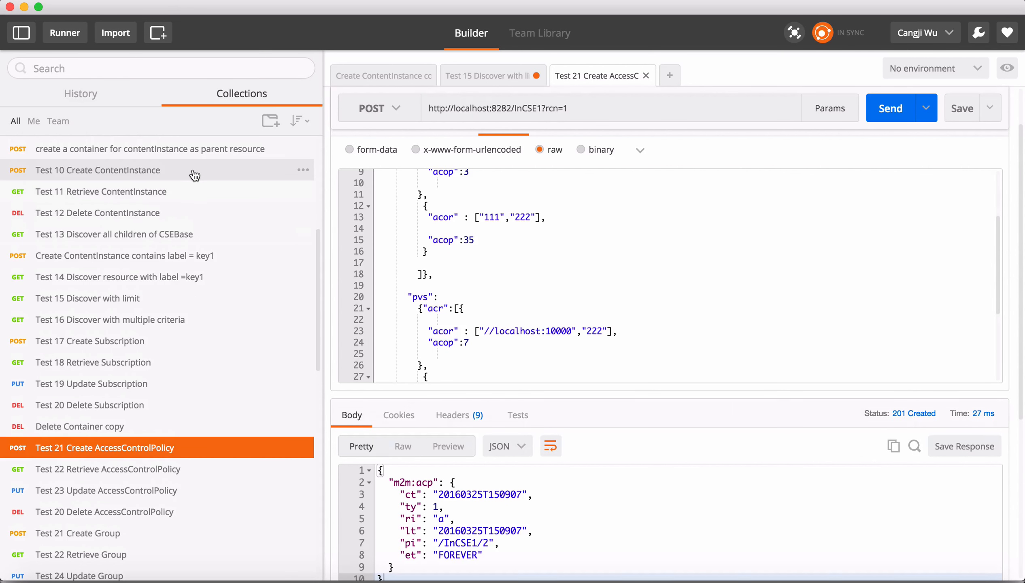
left_click(194, 174)
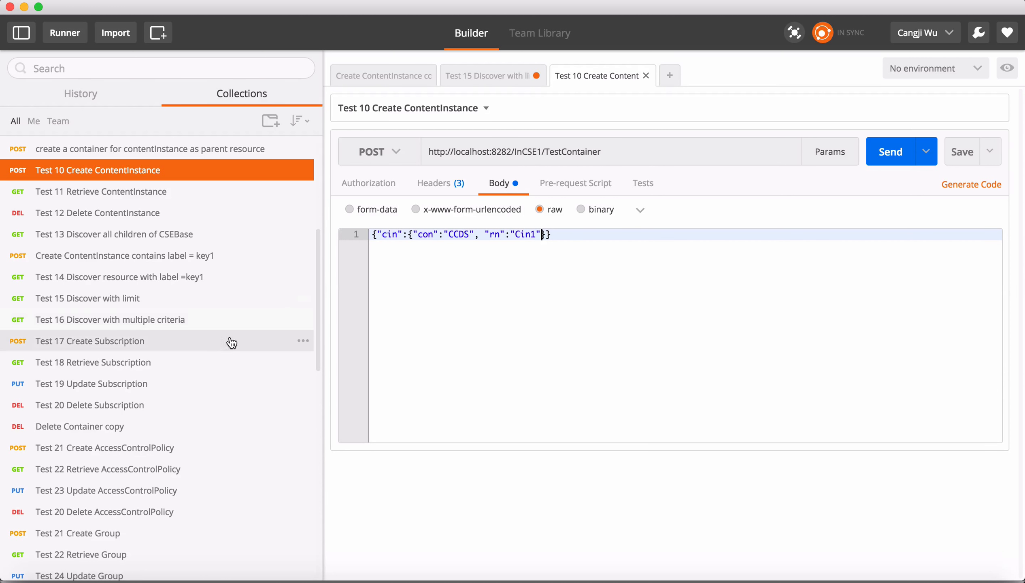
scroll(224, 346, "down", 3)
scroll(224, 345, "down", 5)
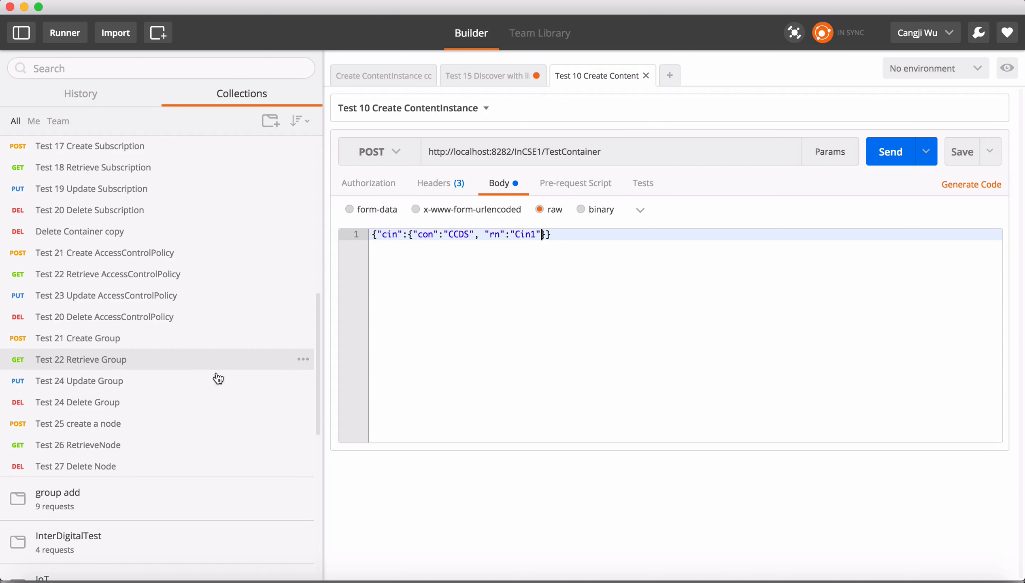
Open the Test 21 Create Group request and examine the mt, mnm, mid and rn values in its body.
left_click(214, 345)
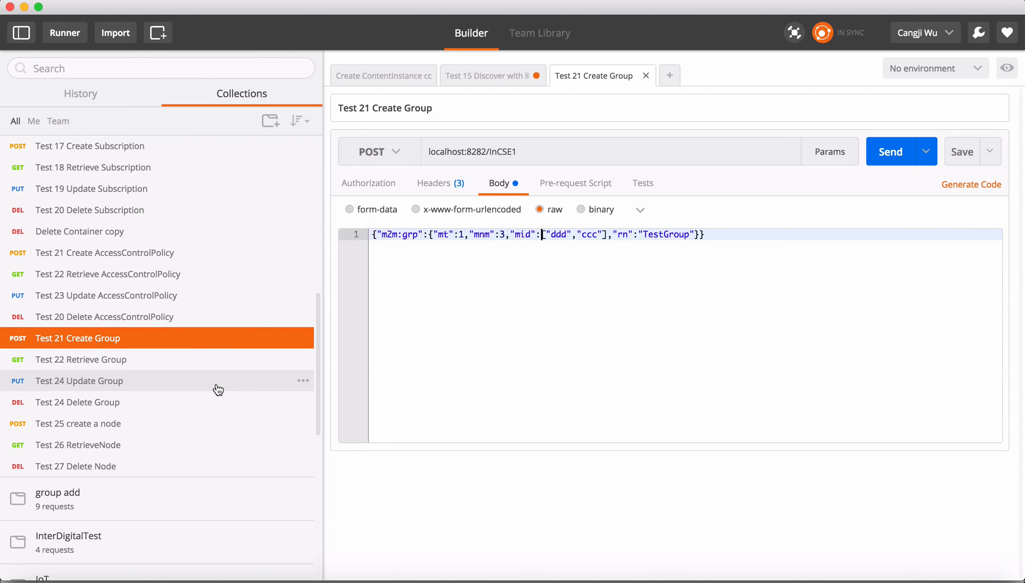
scroll(218, 390, "down", 1)
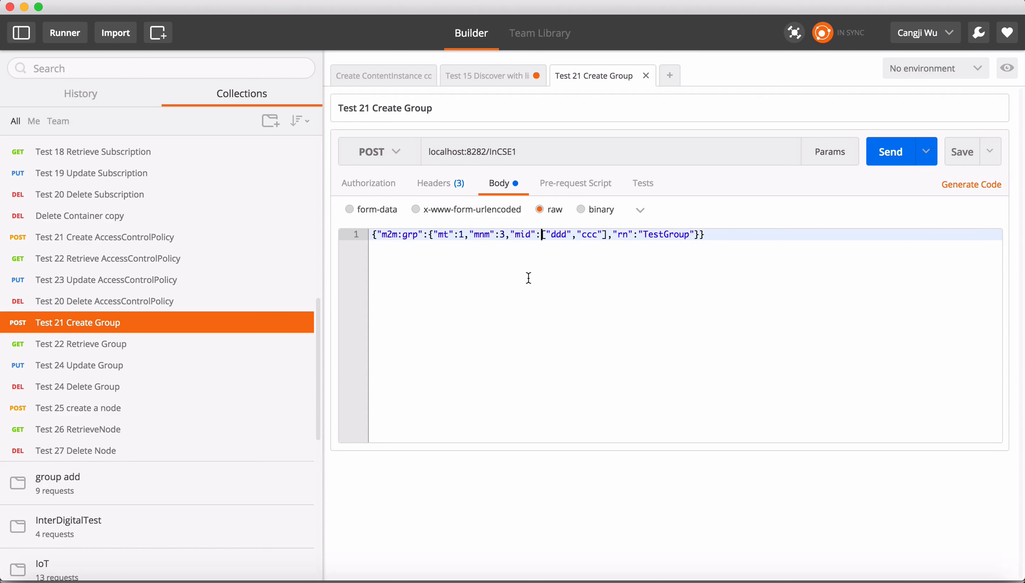
left_click(541, 264)
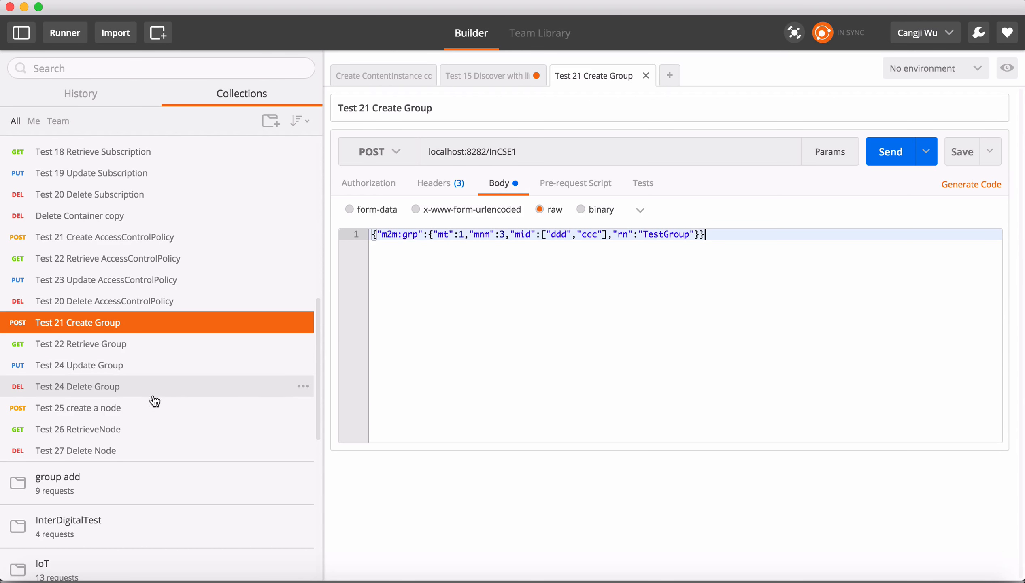
Open the Test 25 create a node request and examine its m2m:nod body.
left_click(155, 415)
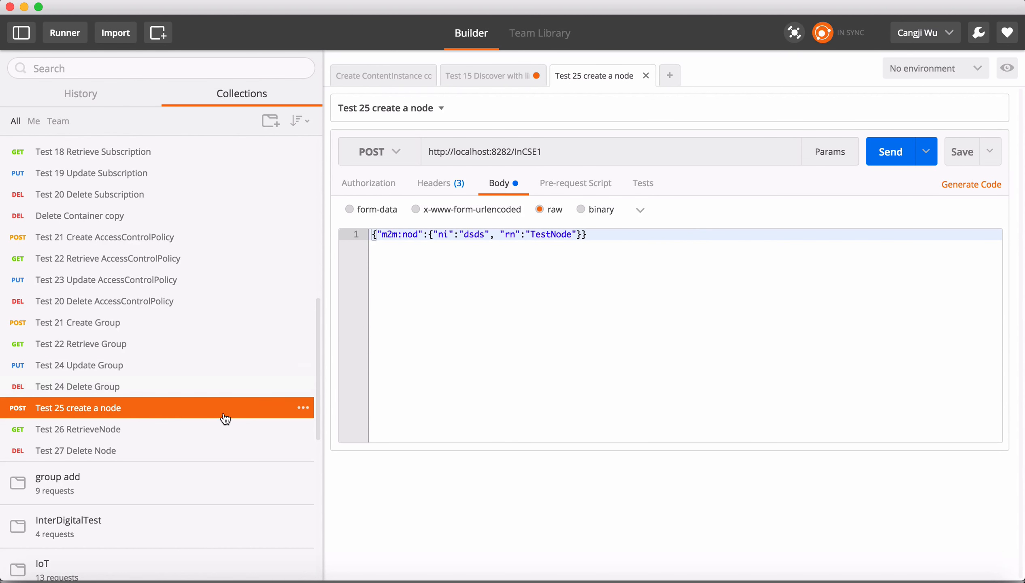
scroll(225, 418, "down", 2)
scroll(225, 418, "down", 1)
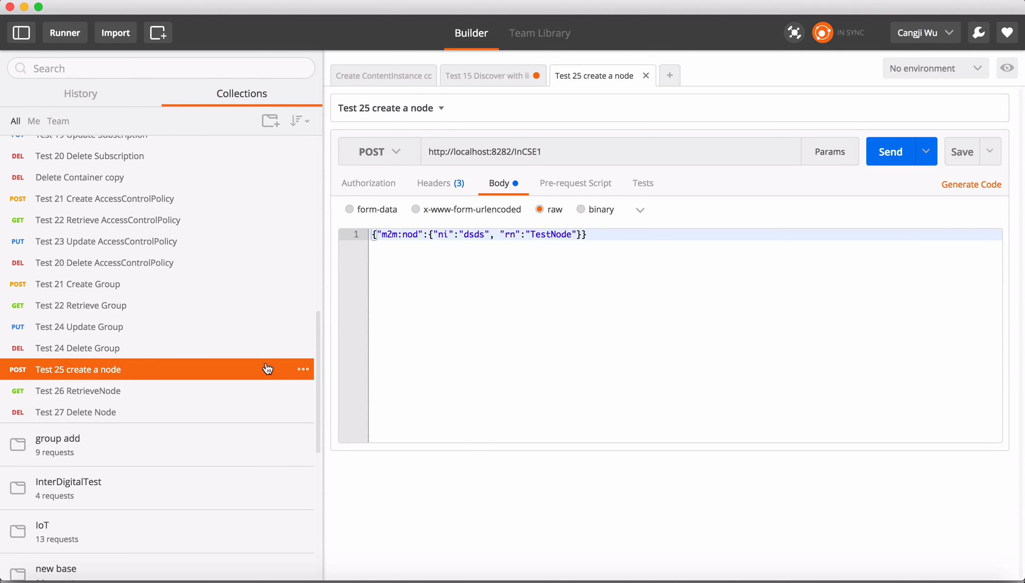
scroll(227, 348, "up", 5)
scroll(228, 345, "up", 7)
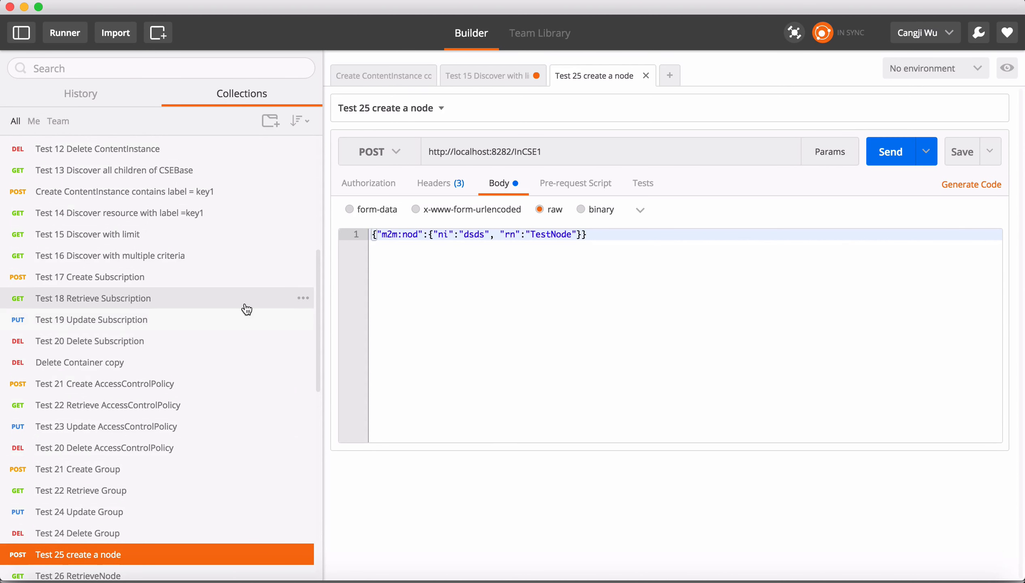
scroll(245, 308, "up", 5)
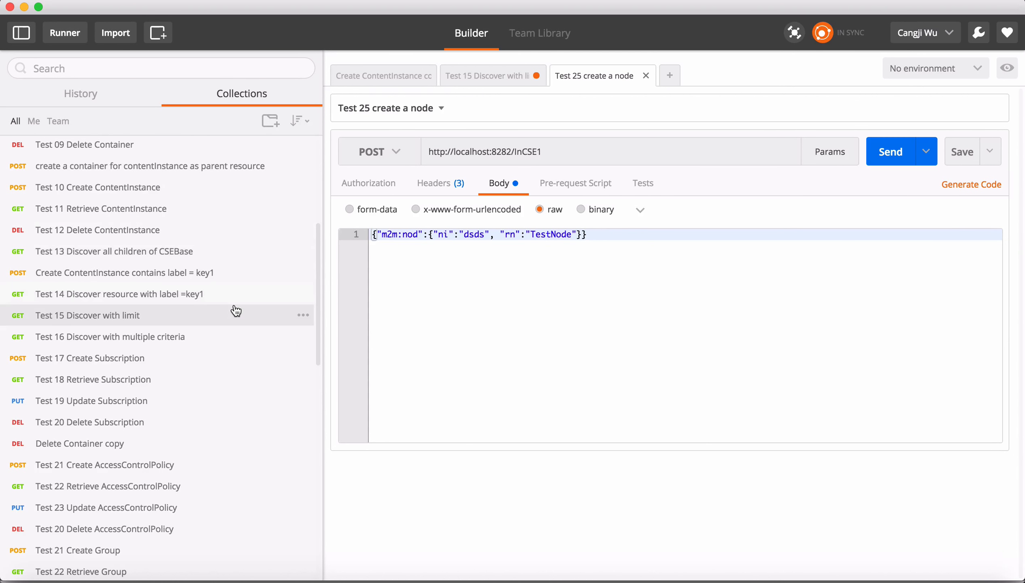
Open the Collection Runner, pick the Basic IOTDM CRUD Test collection and start the test run.
left_click(68, 35)
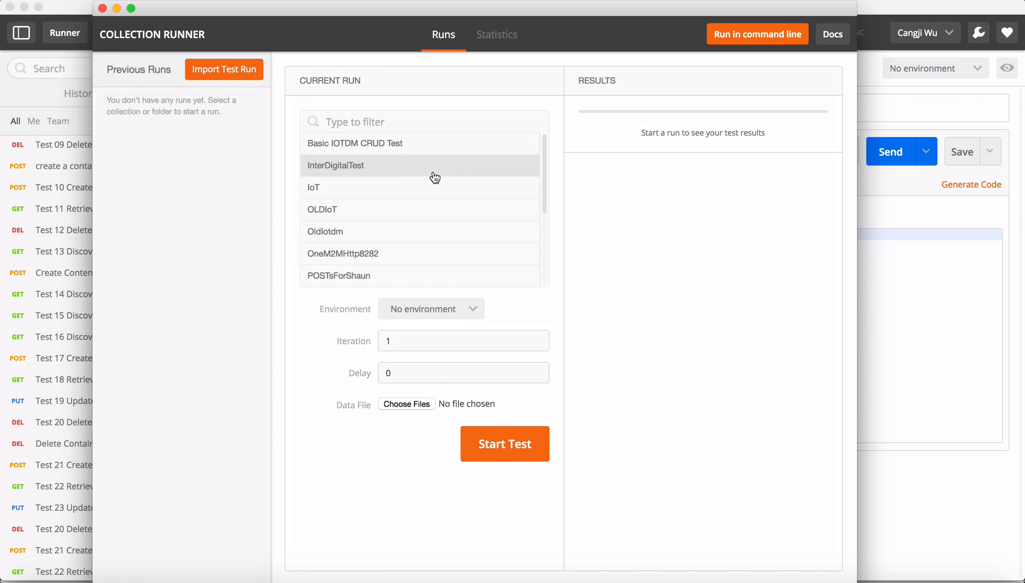
left_click(392, 153)
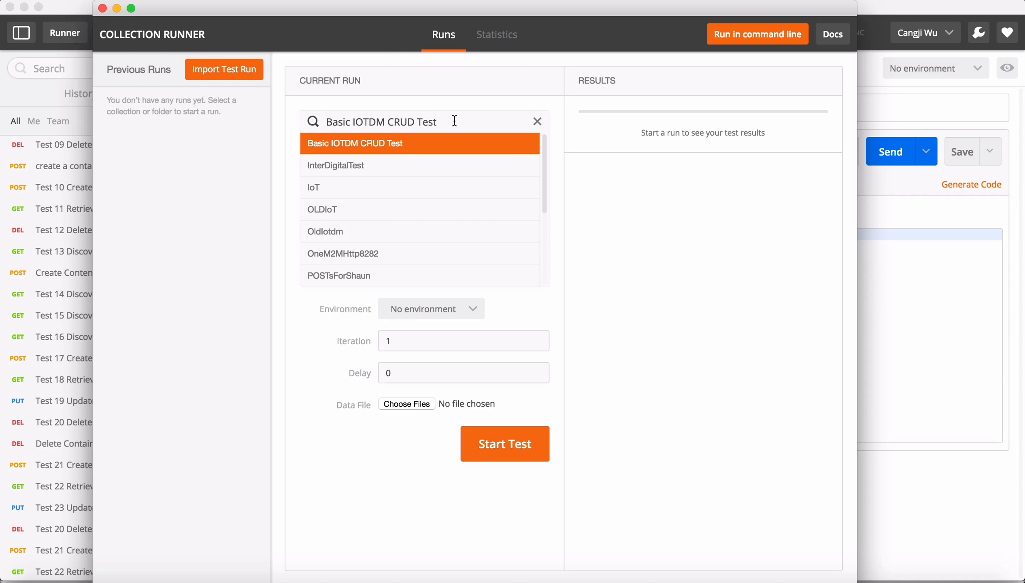
left_click(509, 449)
Scroll through the run results to examine each request's status code.
scroll(738, 256, "down", 3)
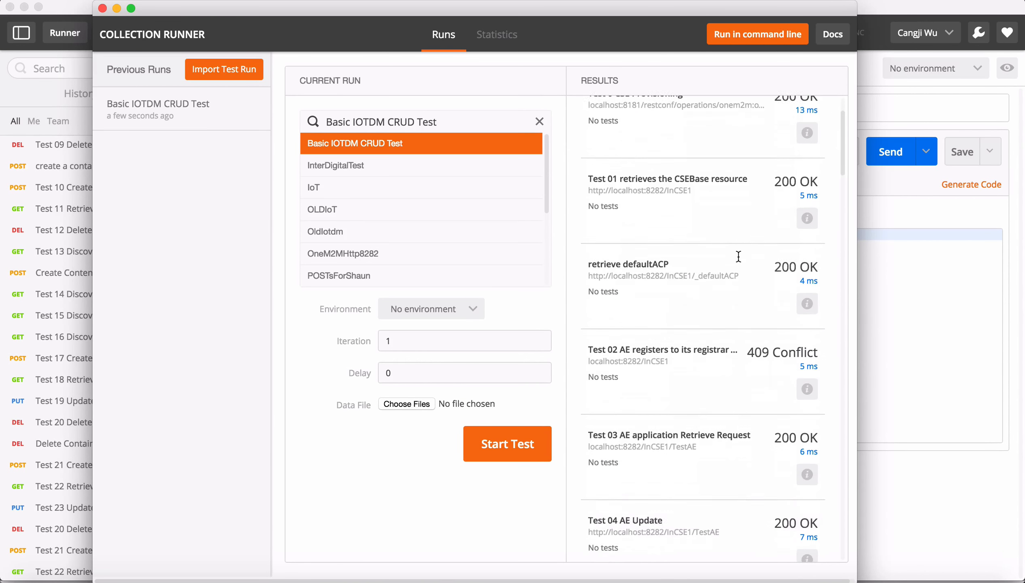
scroll(738, 256, "down", 20)
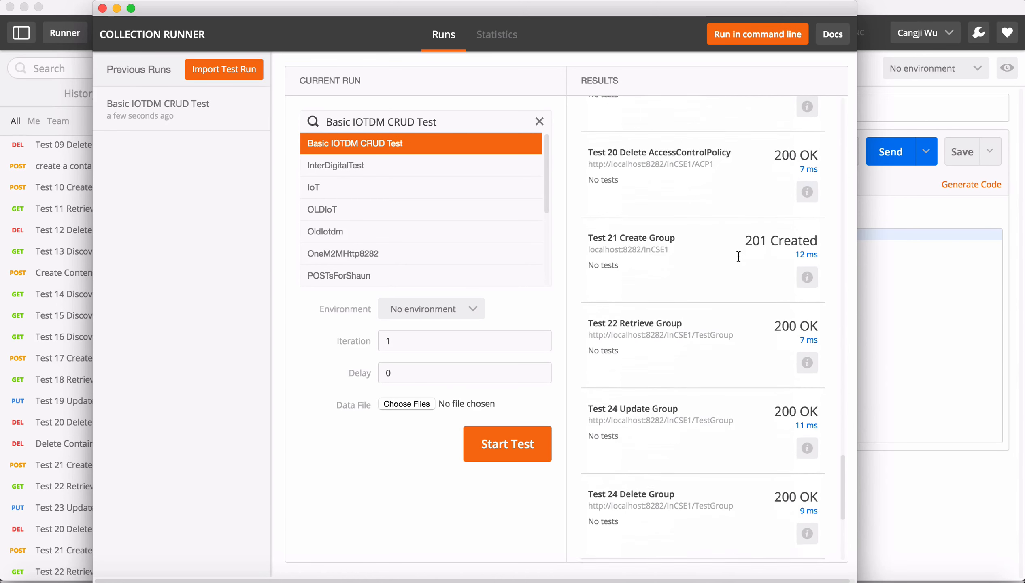
scroll(738, 256, "down", 6)
scroll(712, 407, "up", 20)
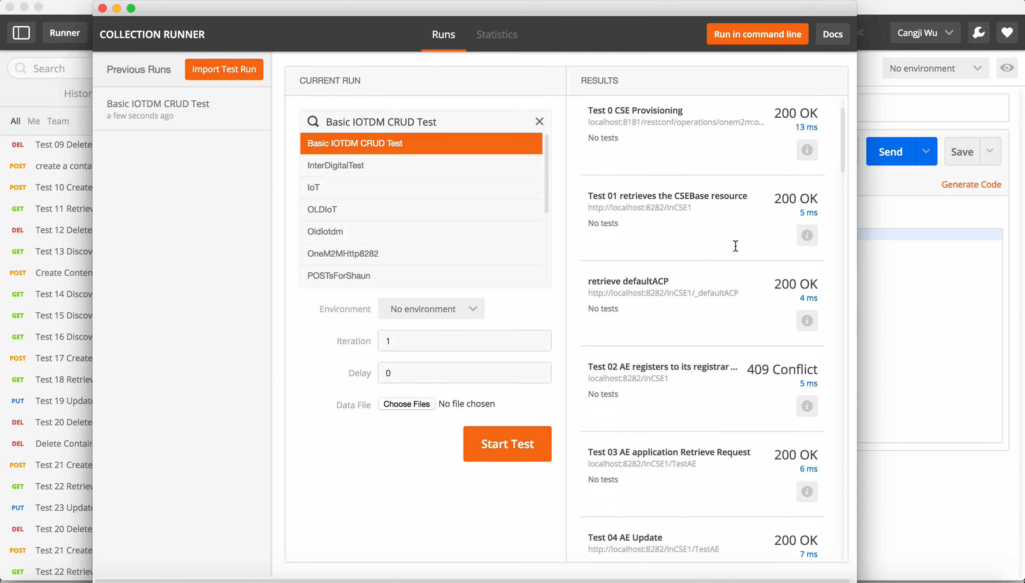
scroll(735, 246, "up", 3)
scroll(735, 246, "down", 5)
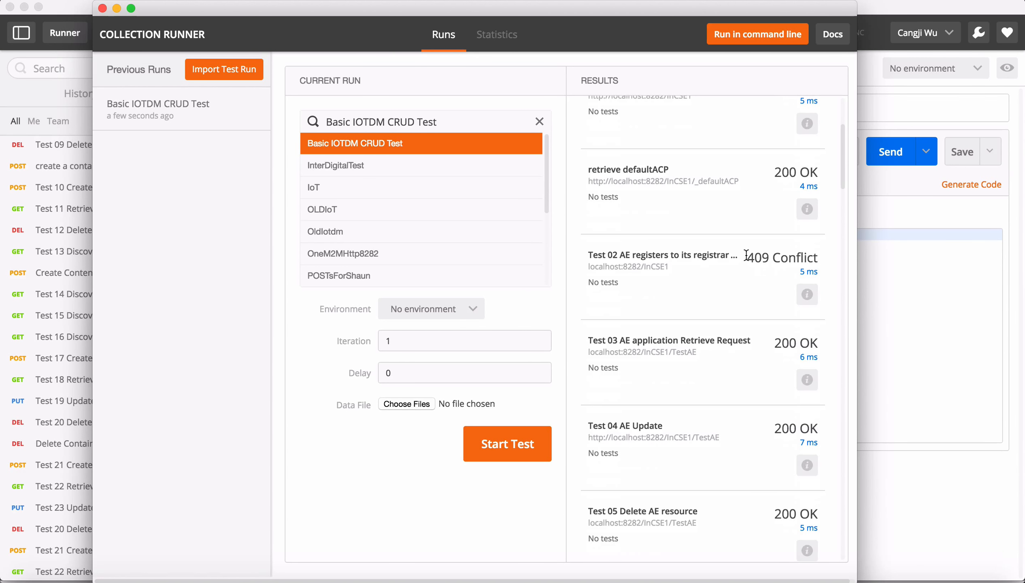
scroll(740, 286, "down", 20)
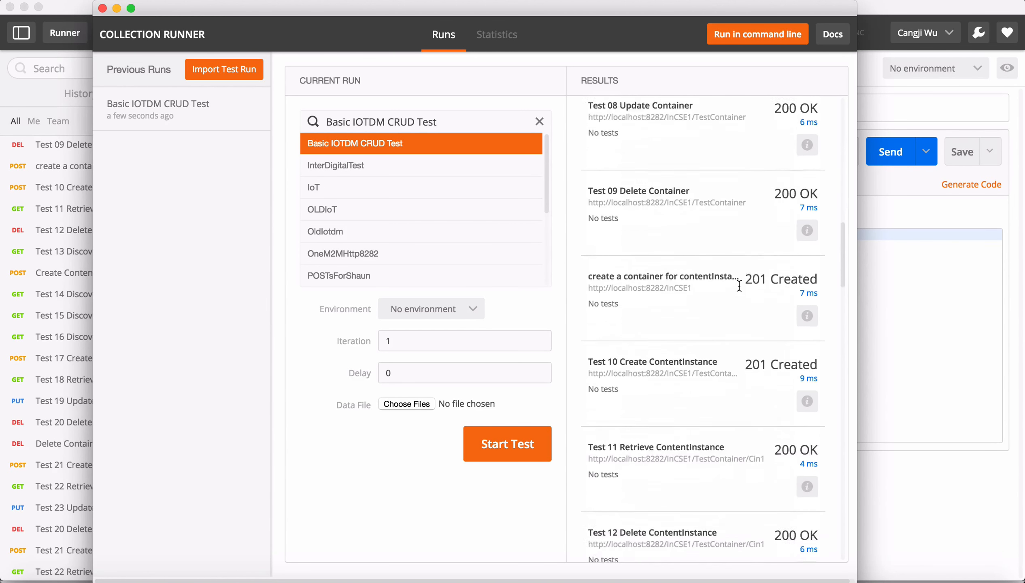
scroll(739, 285, "down", 20)
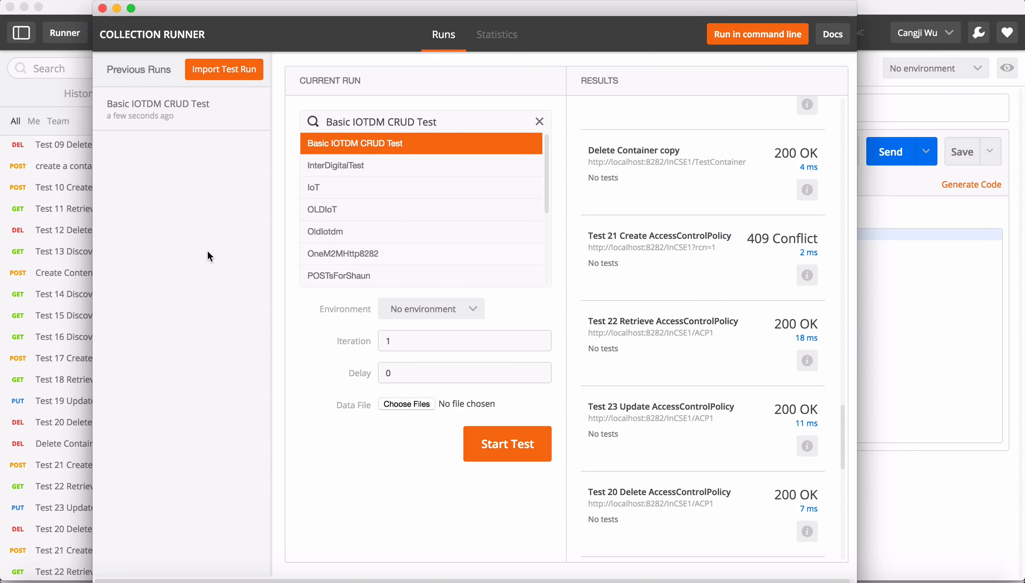
Rerun the Basic IOTDM CRUD Test collection, examine the results, and close the Collection Runner.
left_click(508, 450)
scroll(694, 298, "down", 10)
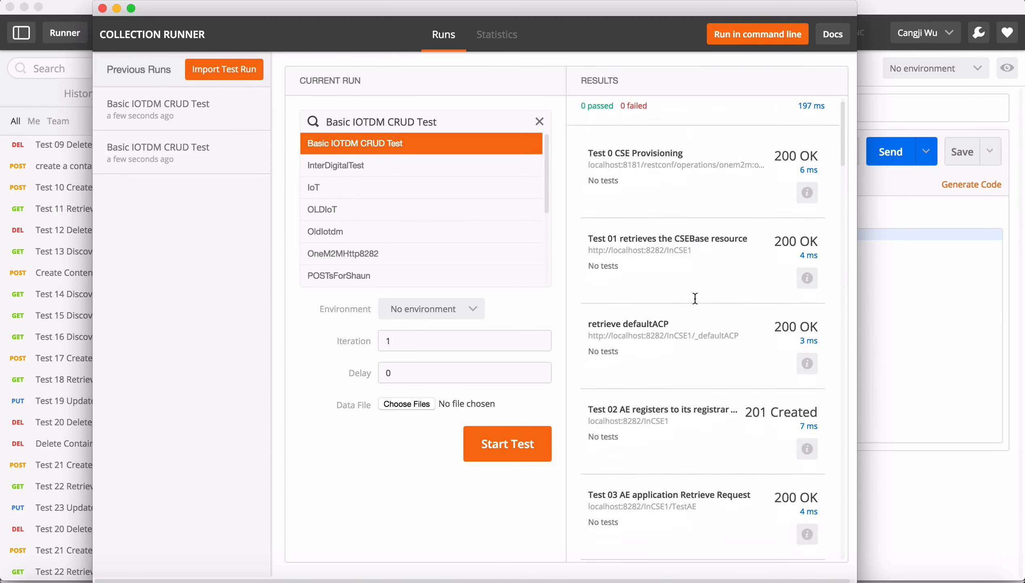
scroll(695, 298, "down", 15)
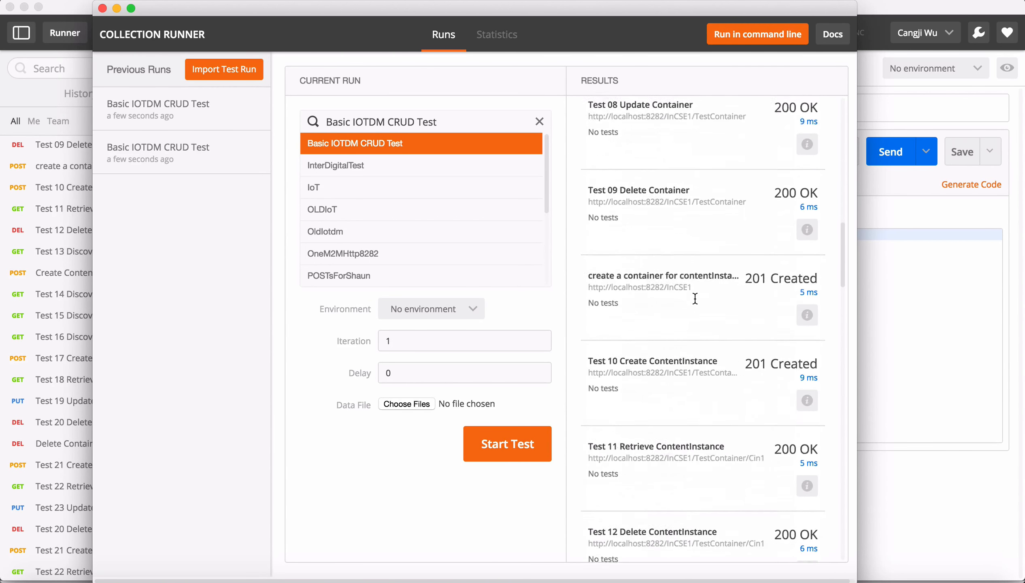
scroll(695, 298, "down", 10)
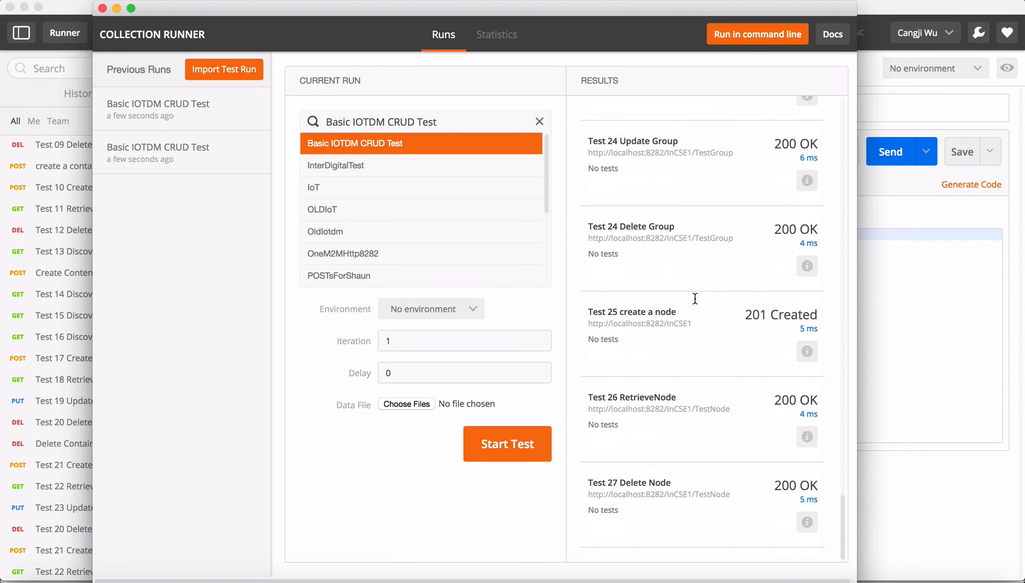
scroll(694, 299, "up", 20)
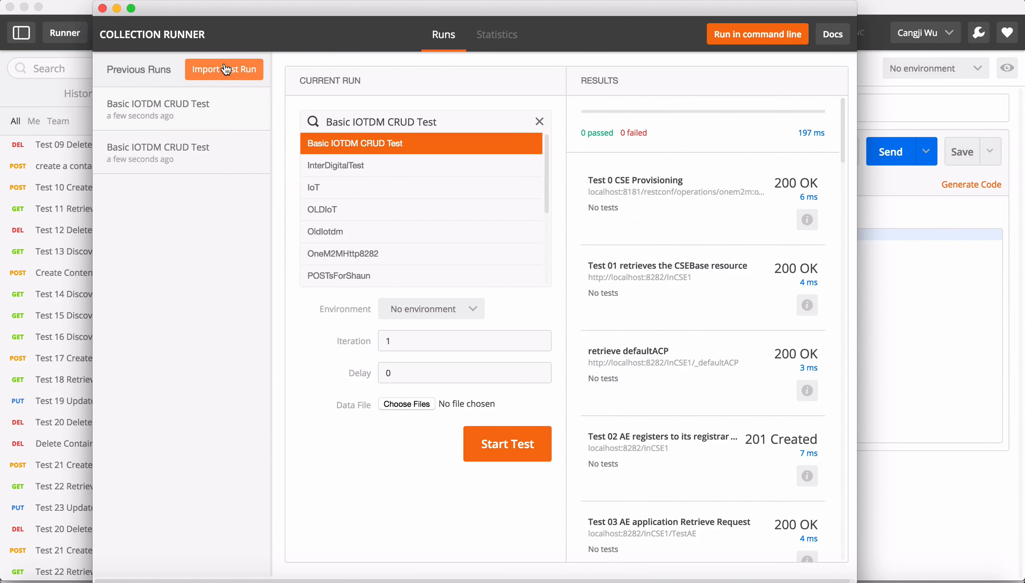
mouse_move(221, 116)
left_click(102, 9)
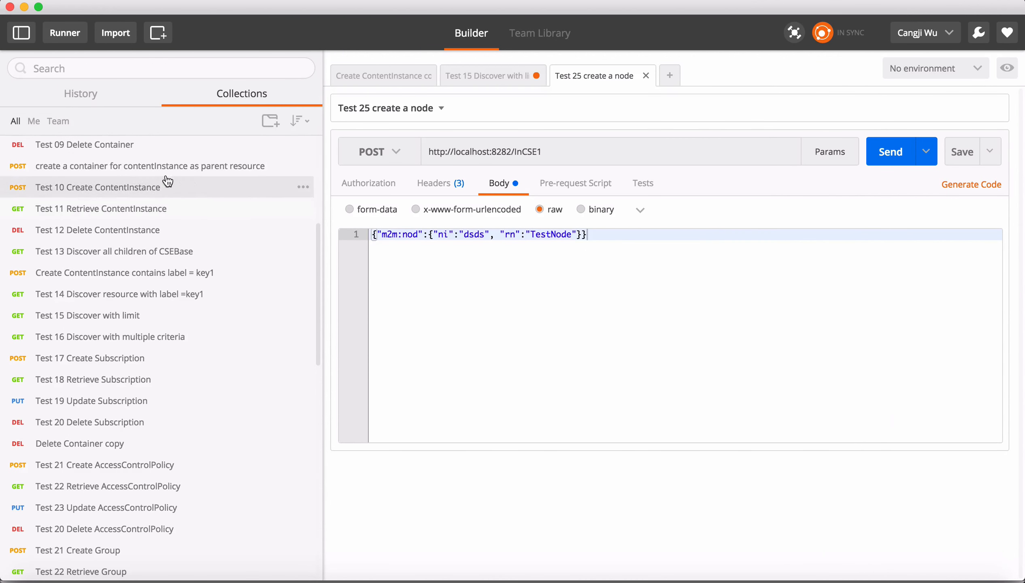
Browse the request history list and return to the collections list.
left_click(84, 99)
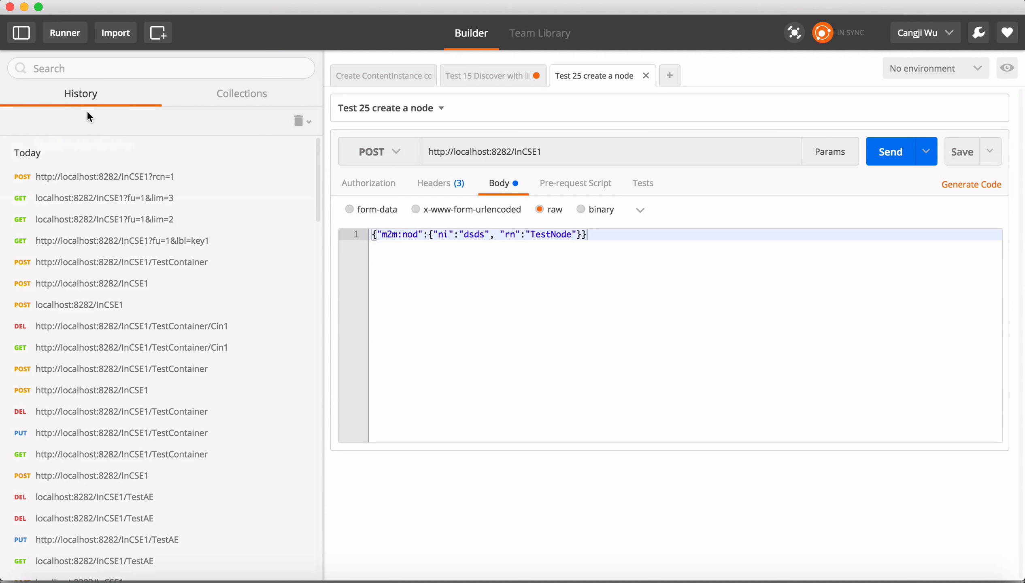
scroll(102, 256, "down", 5)
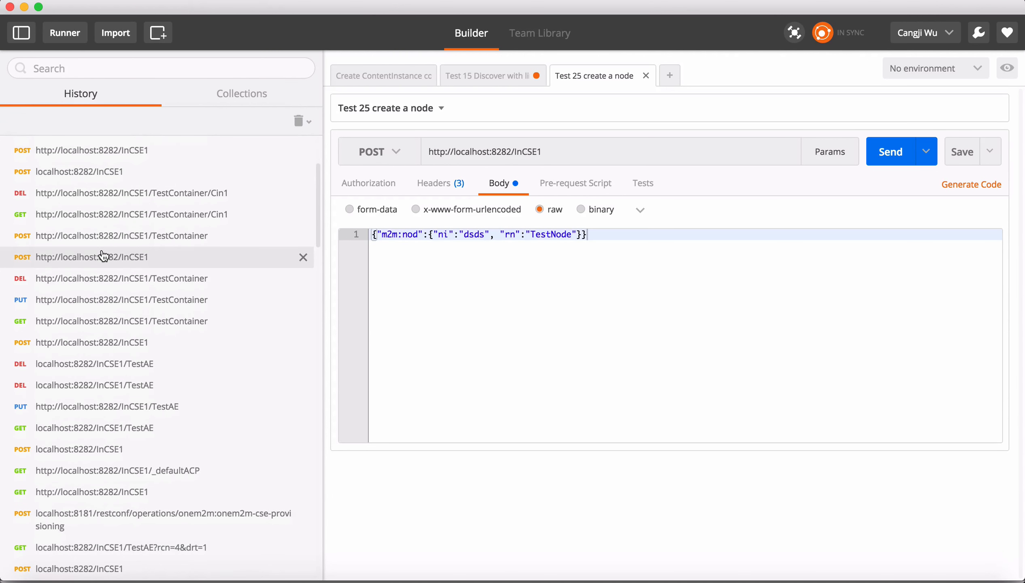
scroll(104, 255, "up", 3)
scroll(131, 240, "up", 3)
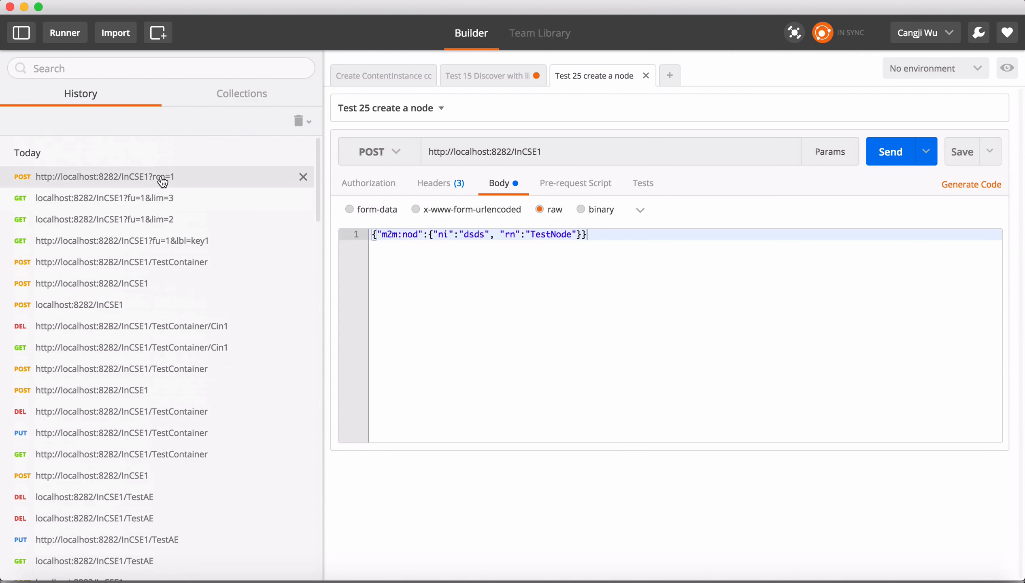
left_click(254, 104)
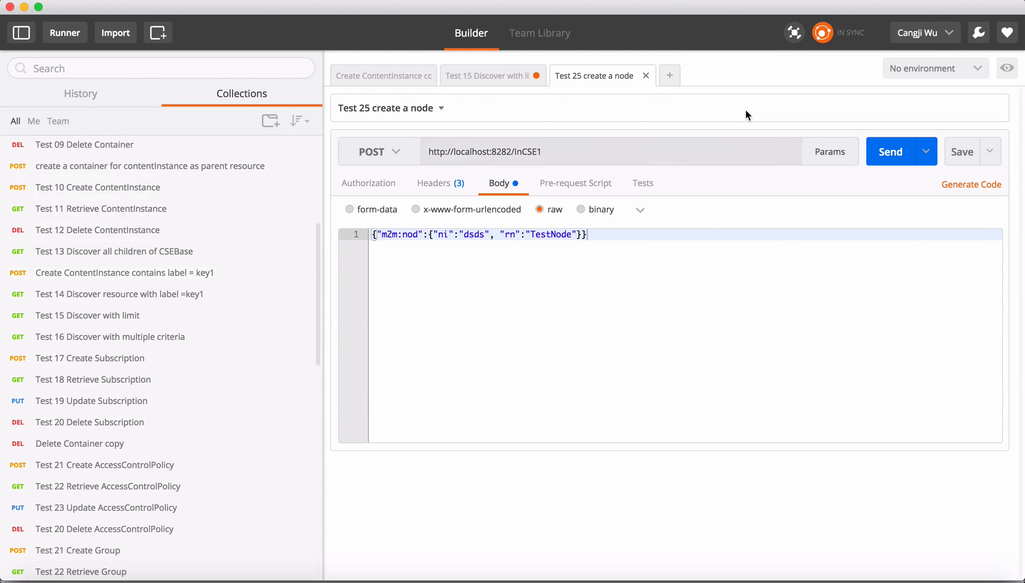
left_click(694, 3)
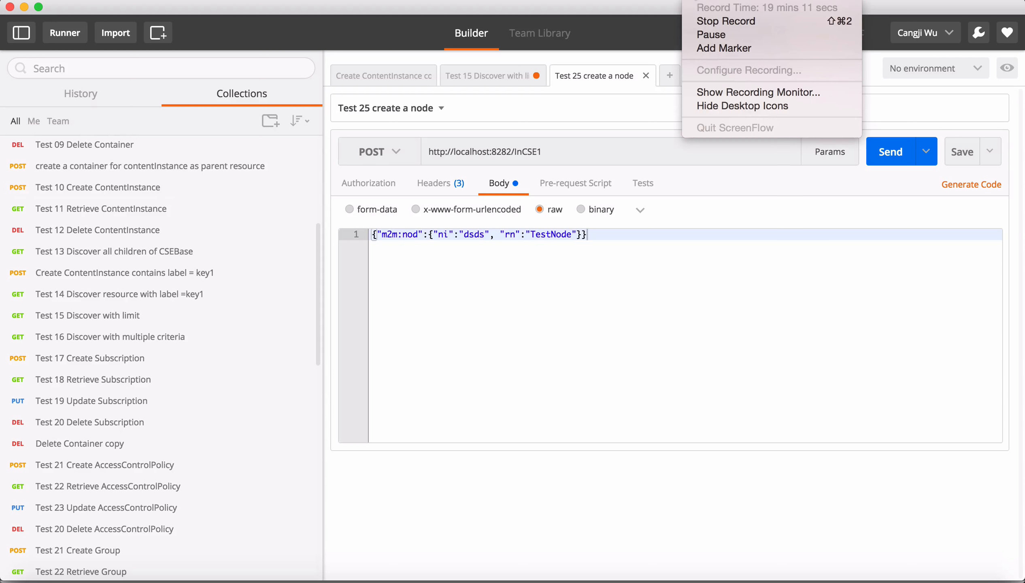